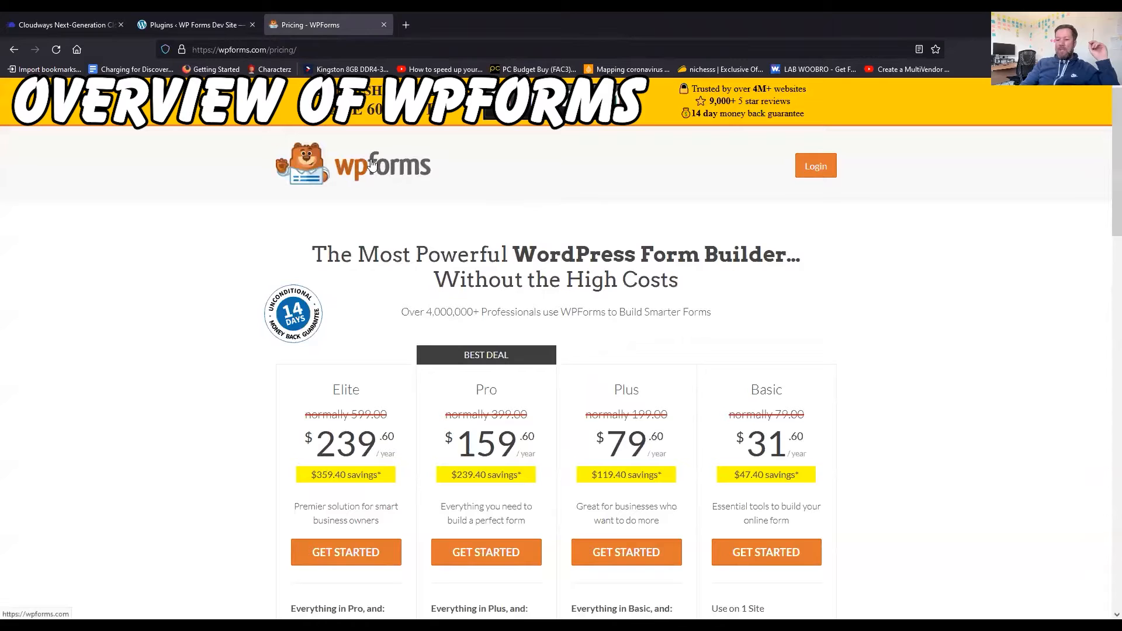
Open the WPForms home page and examine its form types, feature list and the reasons given for using the plugin
{"action": "left_click", "coordinate": [341, 158]}
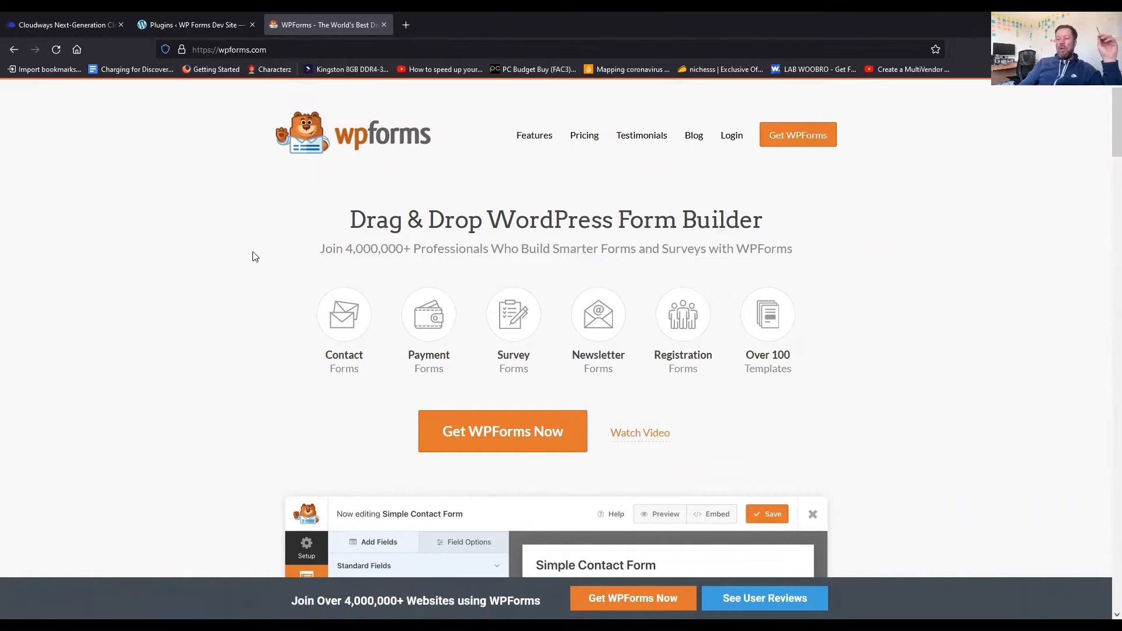
{"action": "scroll", "coordinate": [255, 257], "scroll_direction": "down", "scroll_amount": 1}
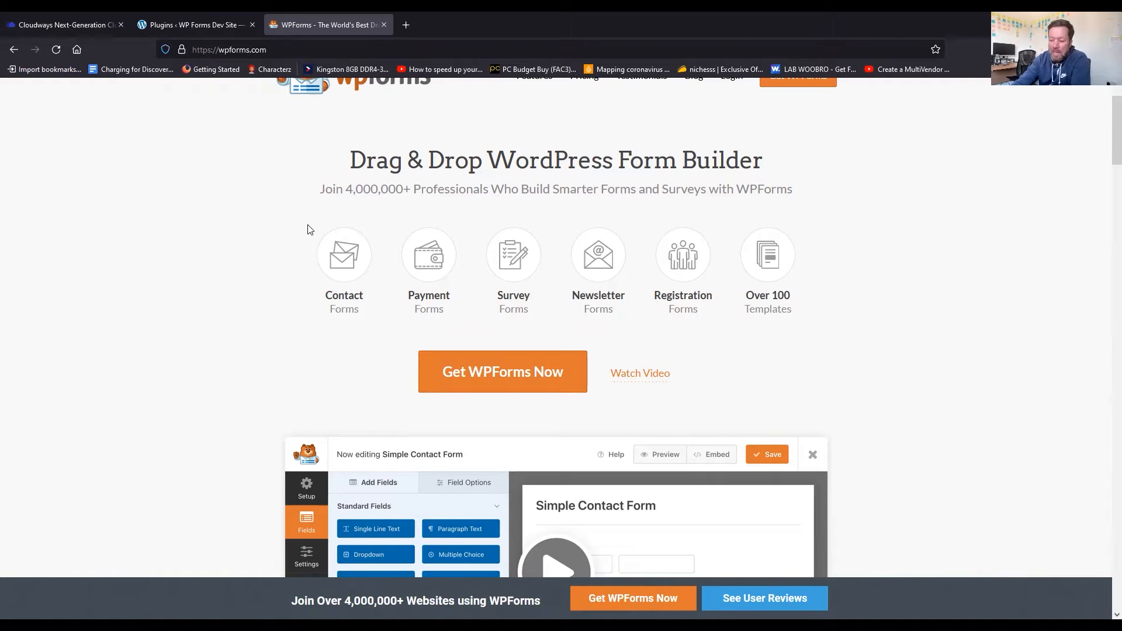
{"action": "scroll", "coordinate": [309, 229], "scroll_direction": "down", "scroll_amount": 8}
{"action": "scroll", "coordinate": [309, 231], "scroll_direction": "down", "scroll_amount": 3}
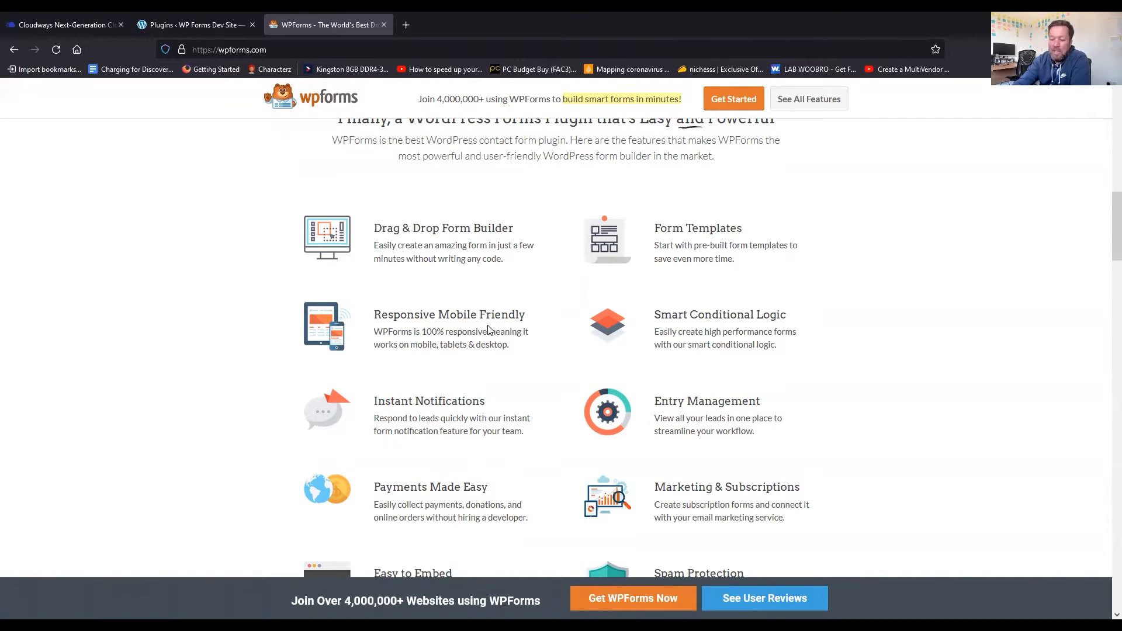
{"action": "scroll", "coordinate": [488, 331], "scroll_direction": "down", "scroll_amount": 15}
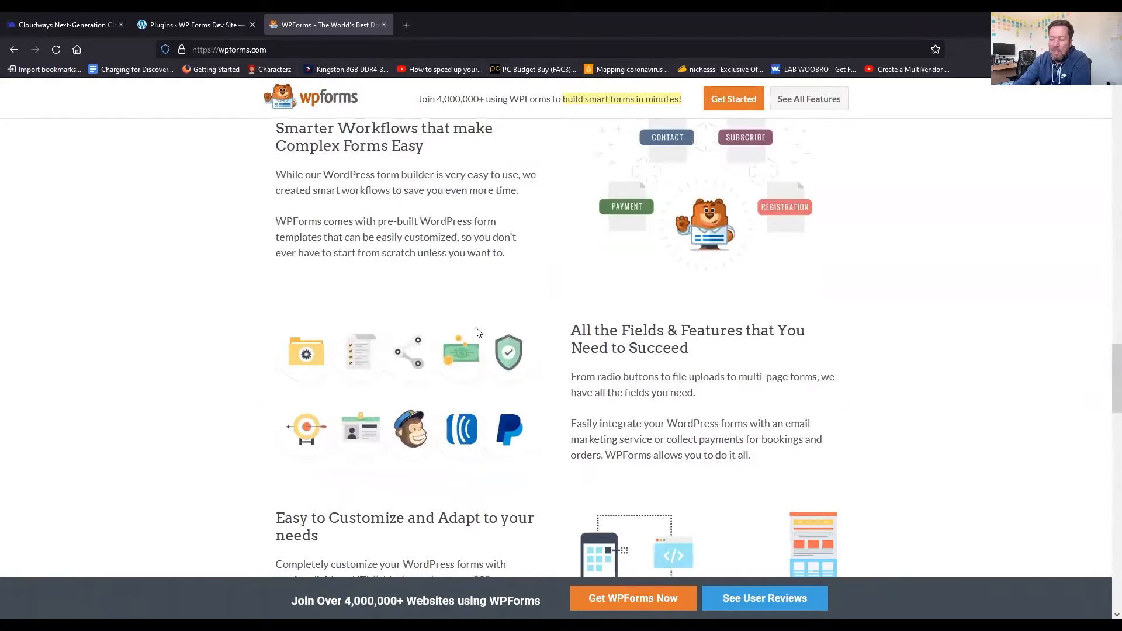
{"action": "scroll", "coordinate": [410, 339], "scroll_direction": "up", "scroll_amount": 10}
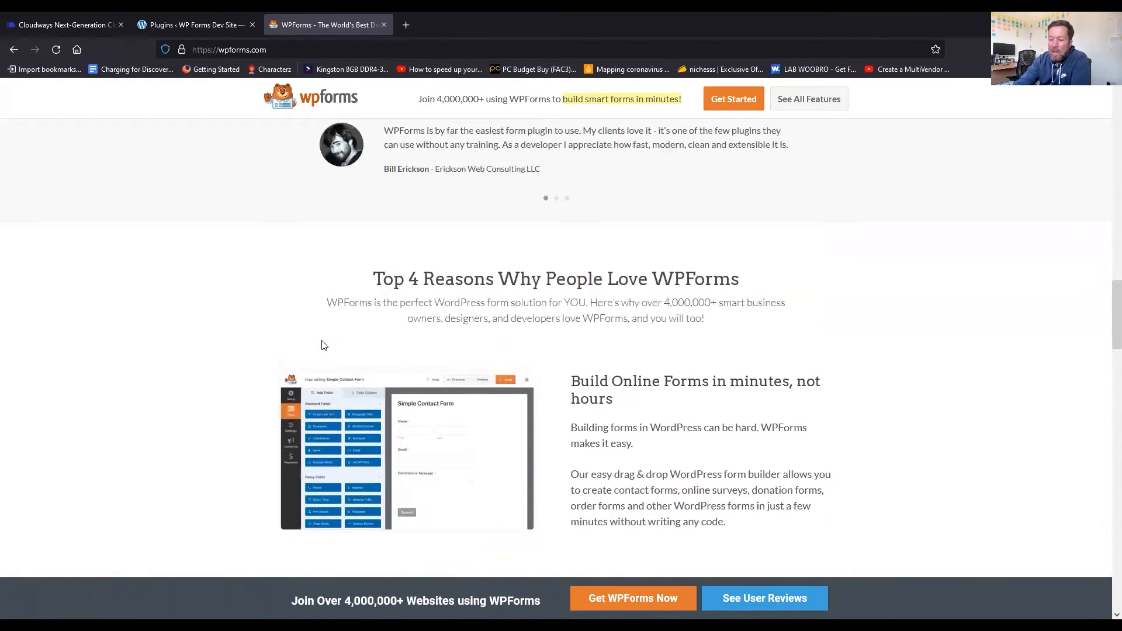
{"action": "scroll", "coordinate": [321, 342], "scroll_direction": "up", "scroll_amount": 15}
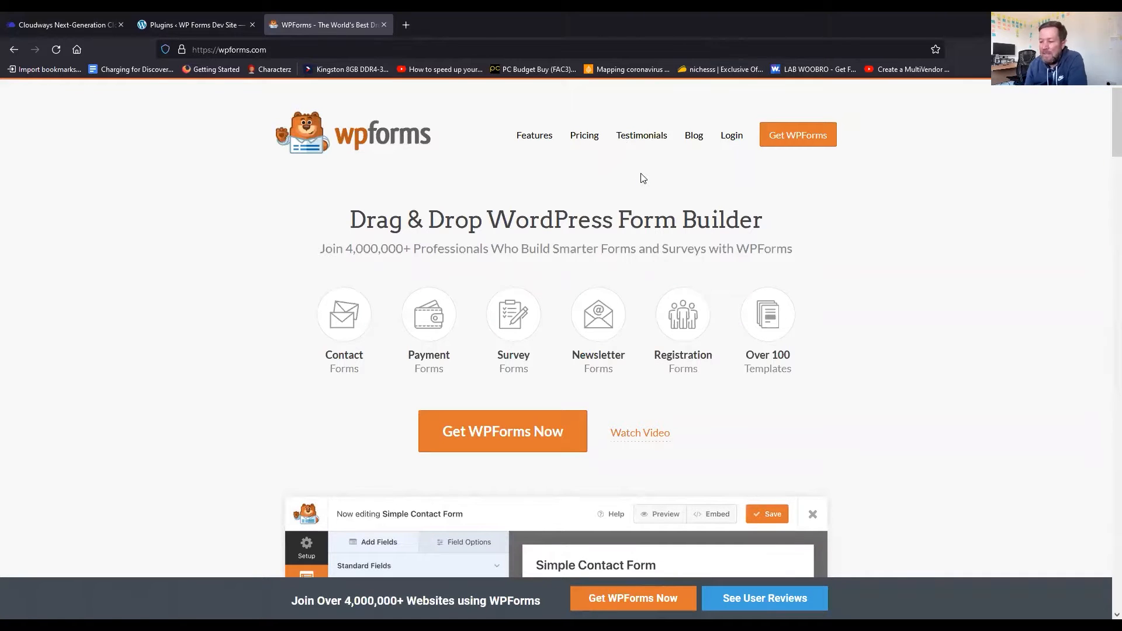
Open the WPForms pricing page and compare the features and prices of the Elite, Pro, Plus and Basic plans
{"action": "left_click", "coordinate": [586, 137]}
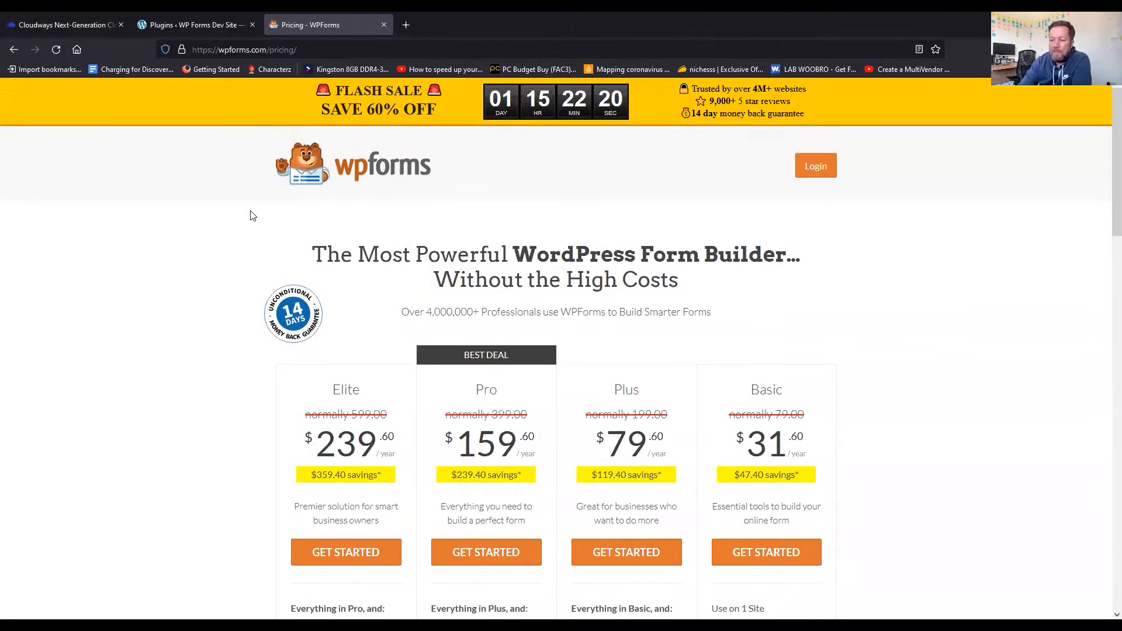
{"action": "scroll", "coordinate": [252, 216], "scroll_direction": "down", "scroll_amount": 1}
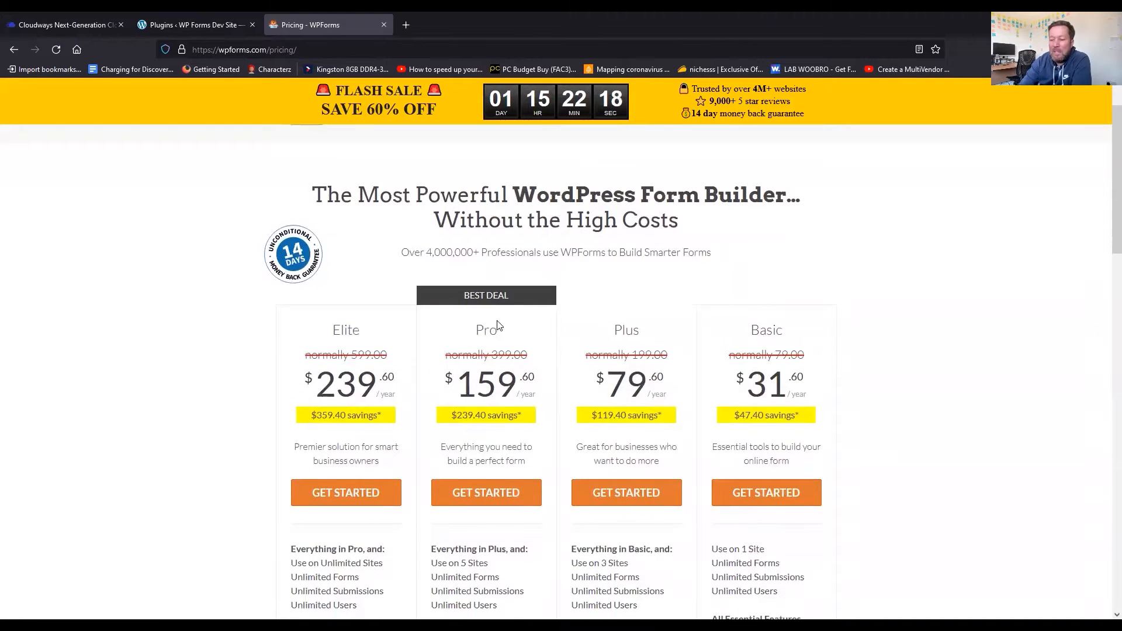
{"action": "scroll", "coordinate": [465, 366], "scroll_direction": "down", "scroll_amount": 4}
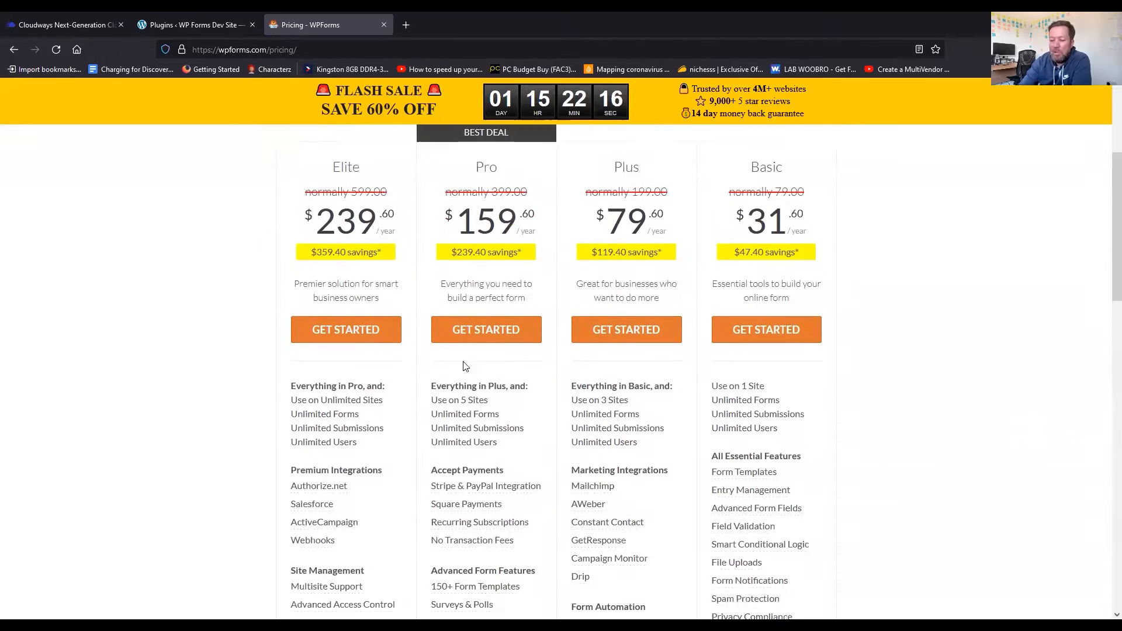
{"action": "scroll", "coordinate": [462, 366], "scroll_direction": "down", "scroll_amount": 1}
{"action": "mouse_move", "coordinate": [467, 350]}
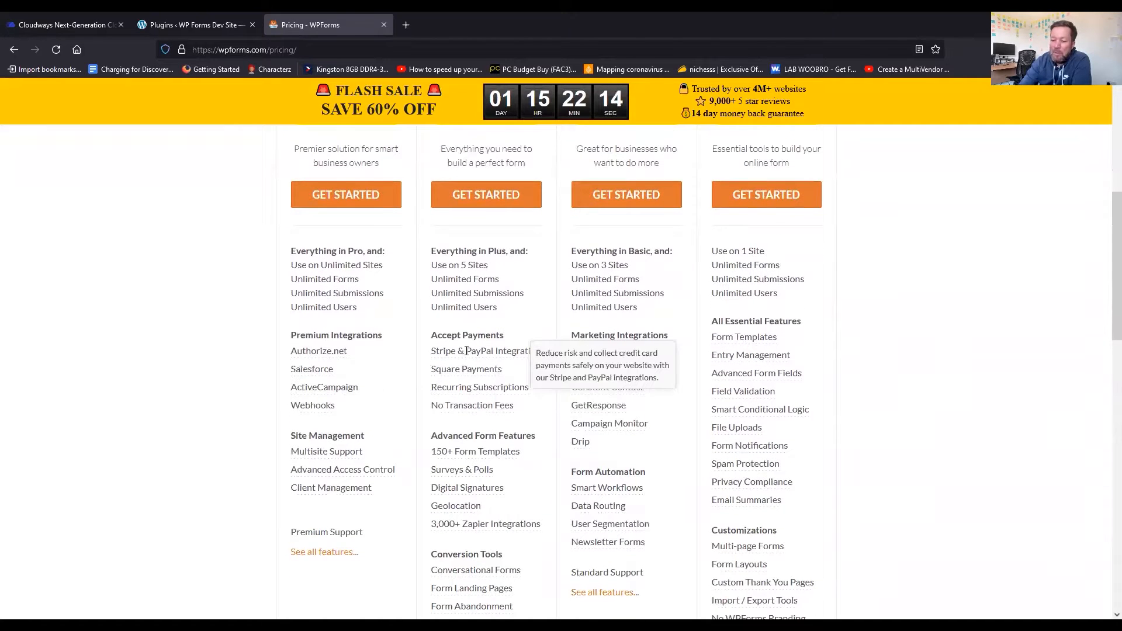
{"action": "mouse_move", "coordinate": [484, 384]}
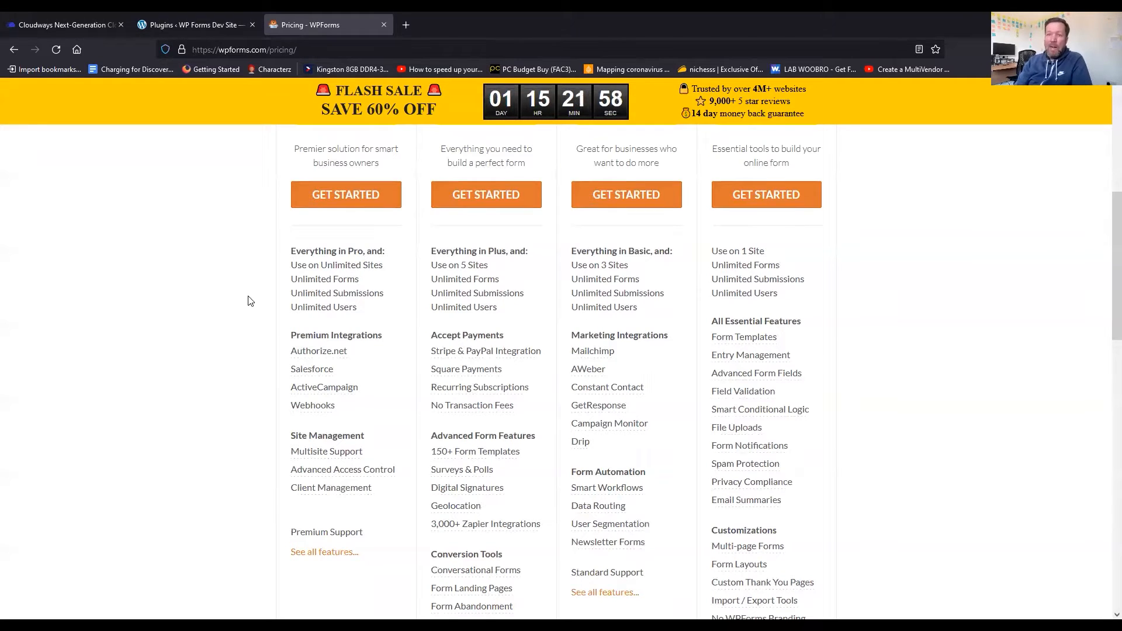
{"action": "scroll", "coordinate": [277, 286], "scroll_direction": "down", "scroll_amount": 1}
{"action": "scroll", "coordinate": [276, 285], "scroll_direction": "down", "scroll_amount": 1}
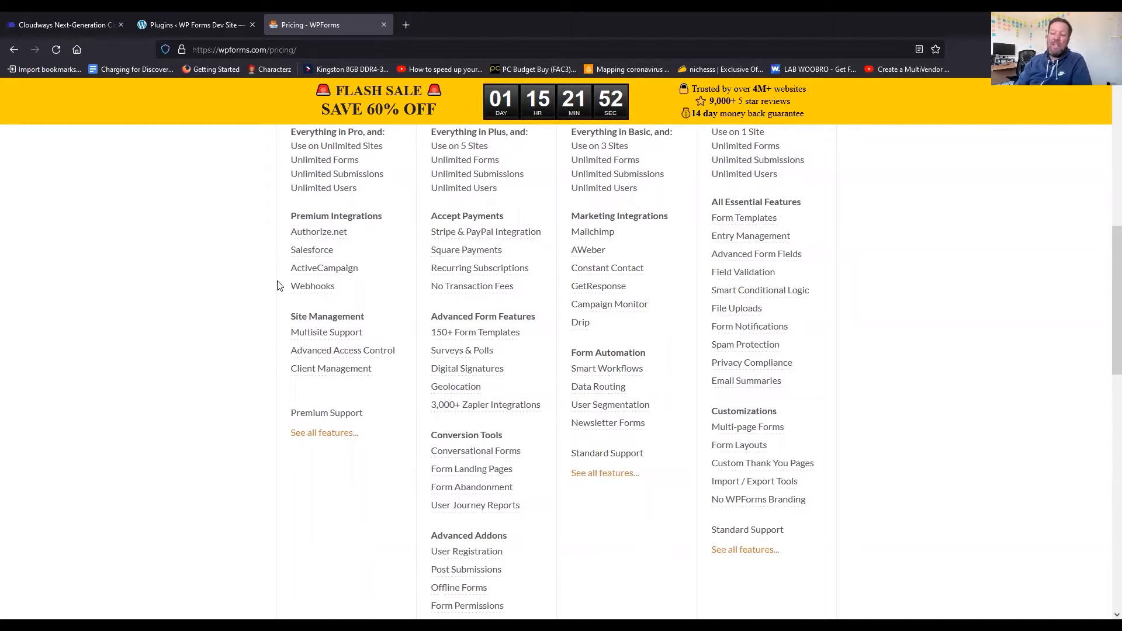
{"action": "scroll", "coordinate": [278, 286], "scroll_direction": "down", "scroll_amount": 2}
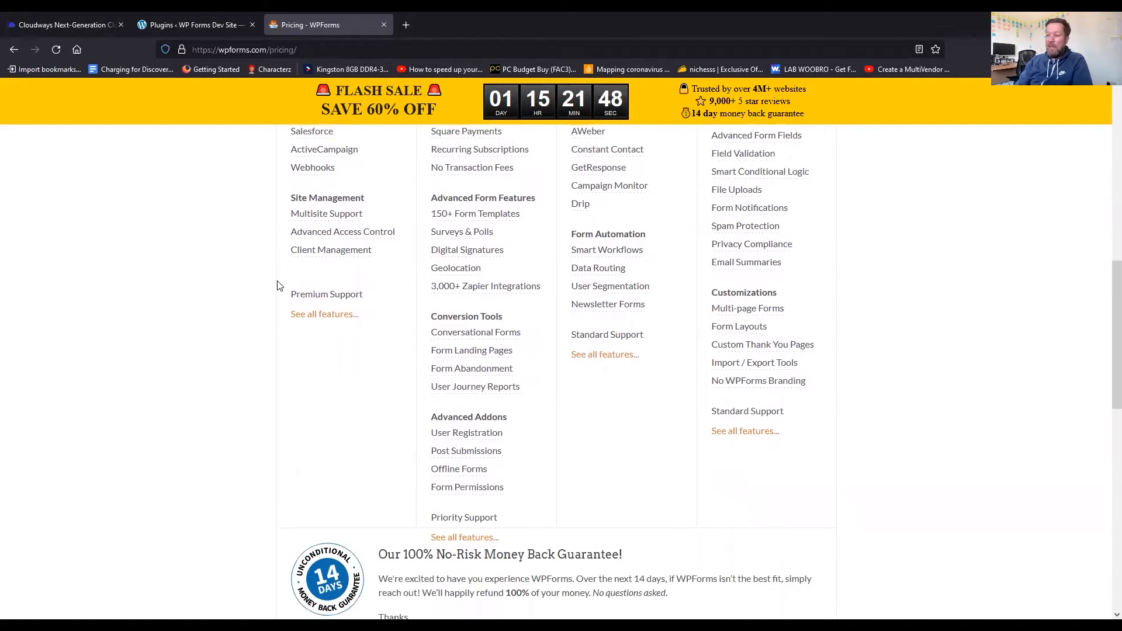
{"action": "scroll", "coordinate": [277, 286], "scroll_direction": "up", "scroll_amount": 10}
{"action": "scroll", "coordinate": [278, 285], "scroll_direction": "down", "scroll_amount": 2}
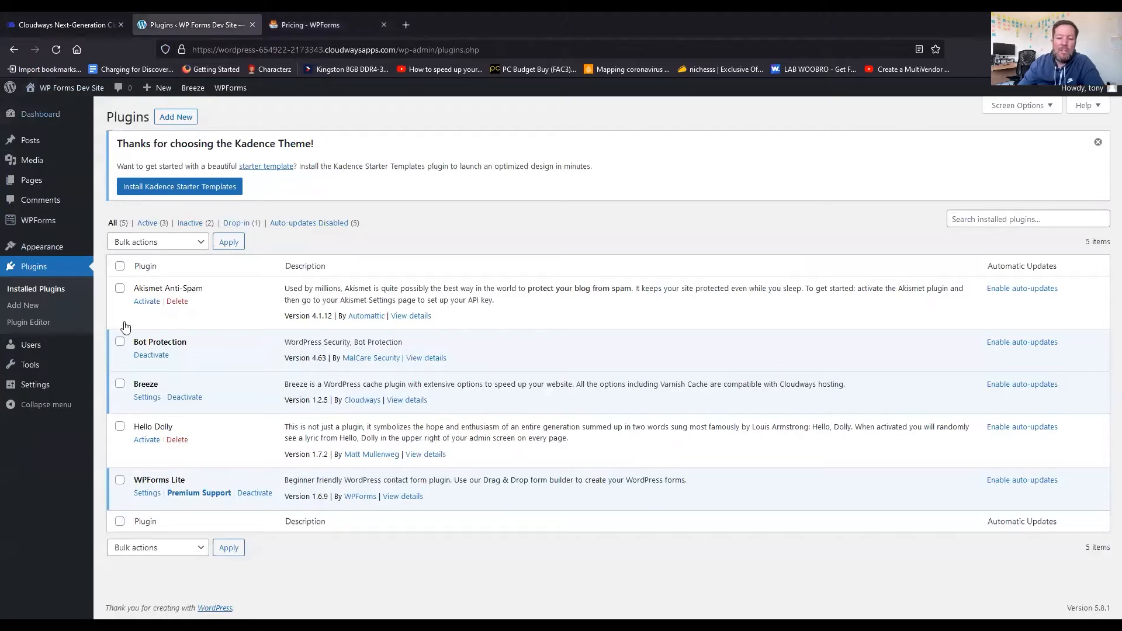
In the WordPress admin, search the plugin directory for "forms", and install and activate Contact Form by WPForms
{"action": "mouse_move", "coordinate": [68, 94]}
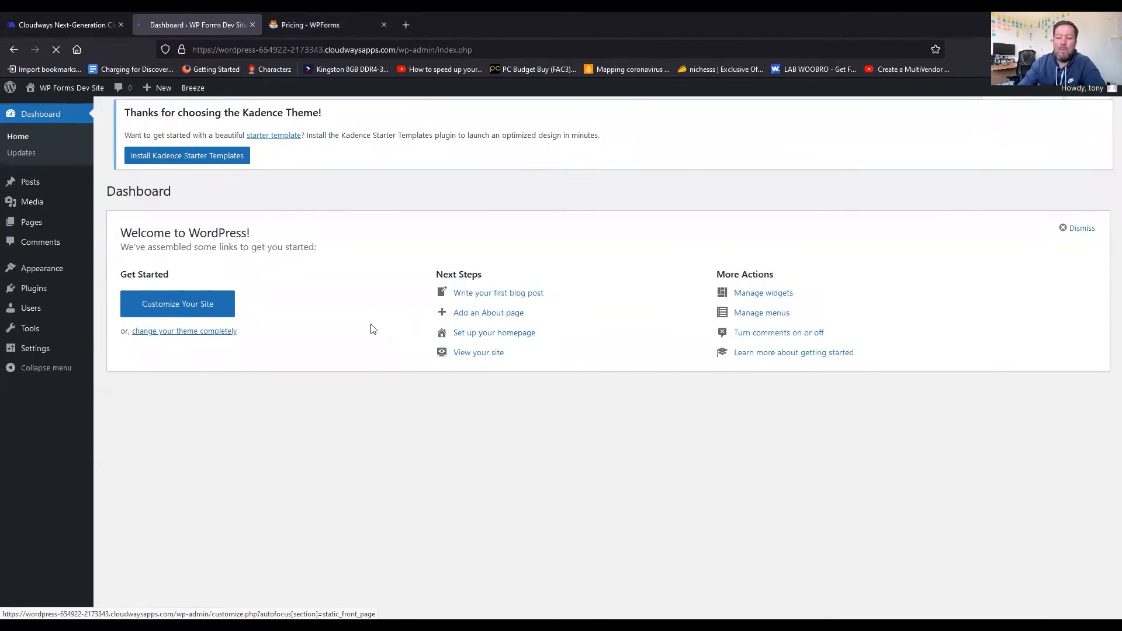
{"action": "mouse_move", "coordinate": [45, 290]}
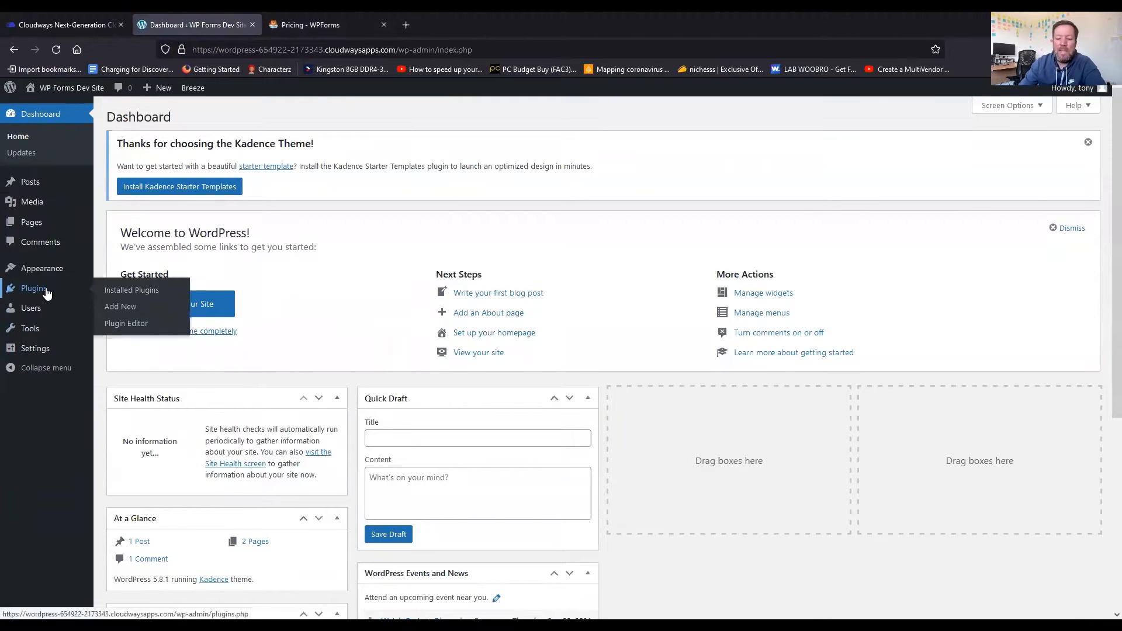
{"action": "left_click", "coordinate": [121, 307]}
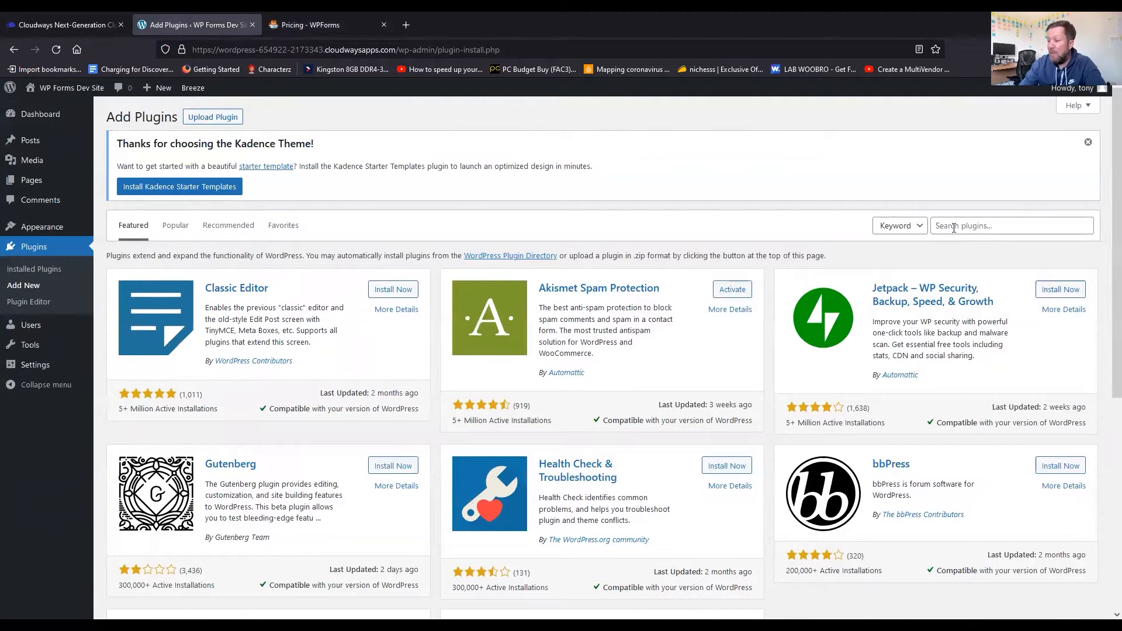
{"action": "left_click", "coordinate": [954, 228]}
{"action": "type", "text": "forms"}
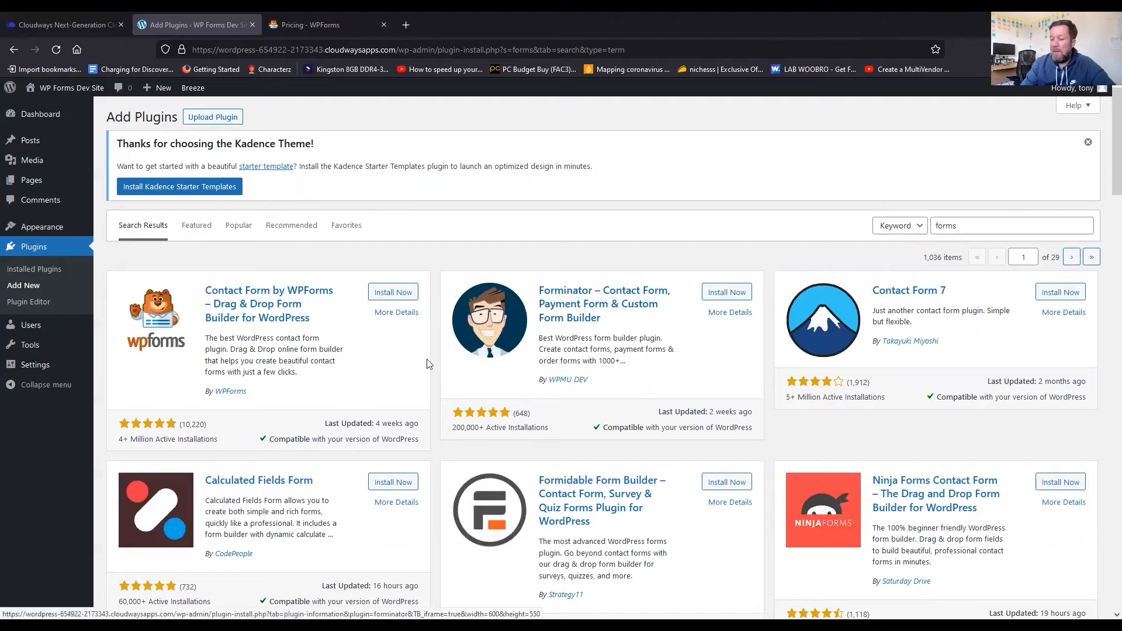
{"action": "left_click", "coordinate": [394, 292]}
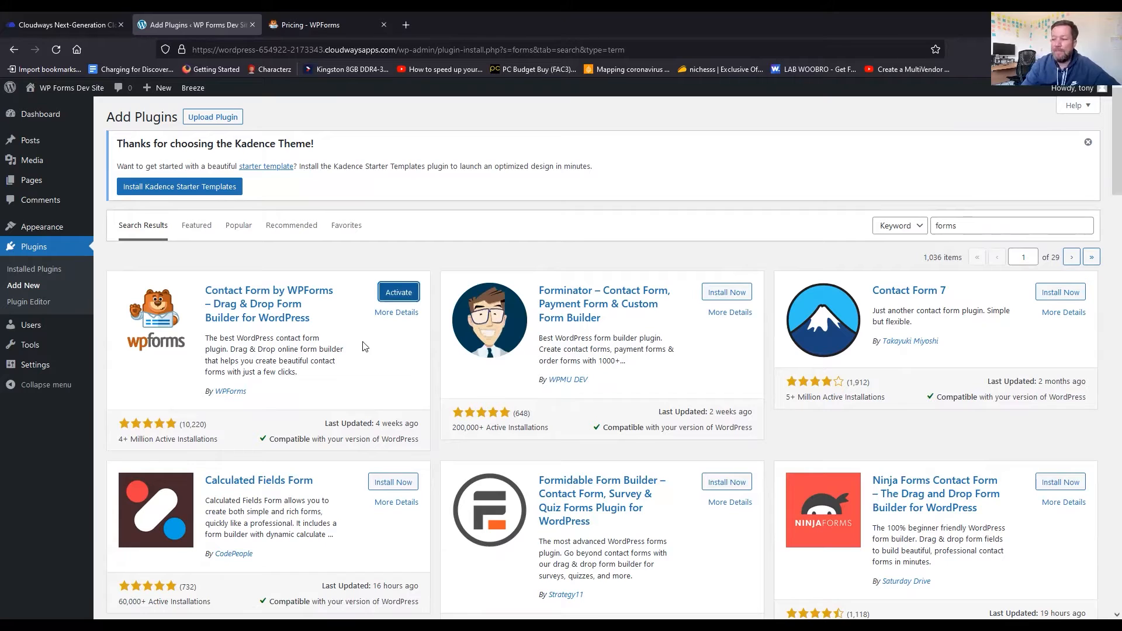
{"action": "left_click", "coordinate": [393, 295]}
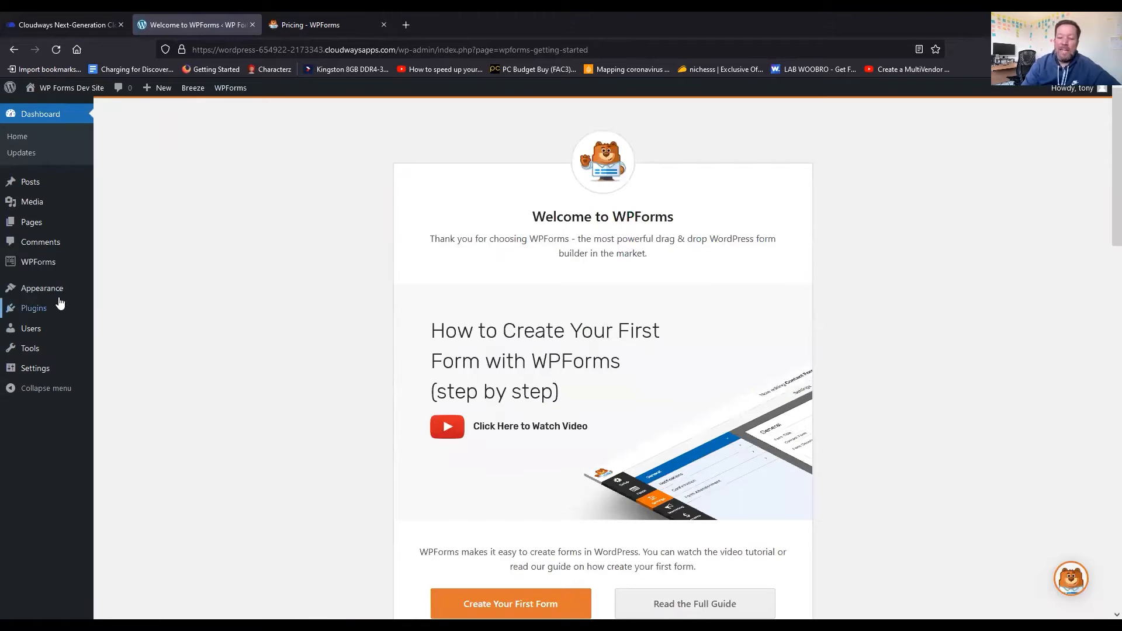
Delete the Simple Contact Form from the WPForms forms overview
{"action": "mouse_move", "coordinate": [33, 266]}
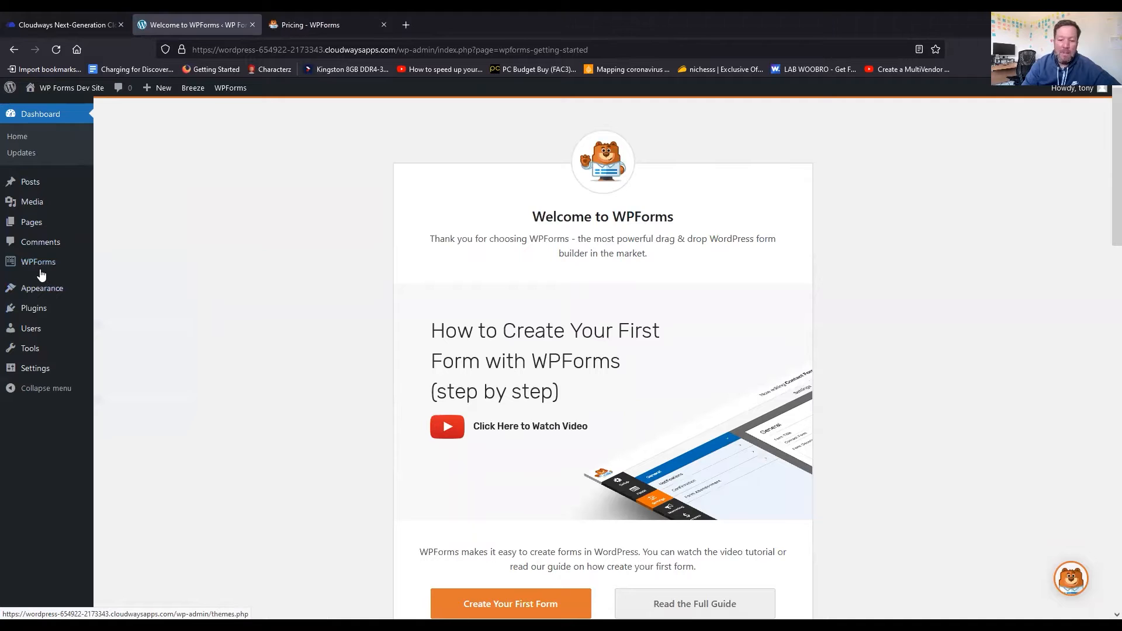
{"action": "left_click", "coordinate": [33, 267]}
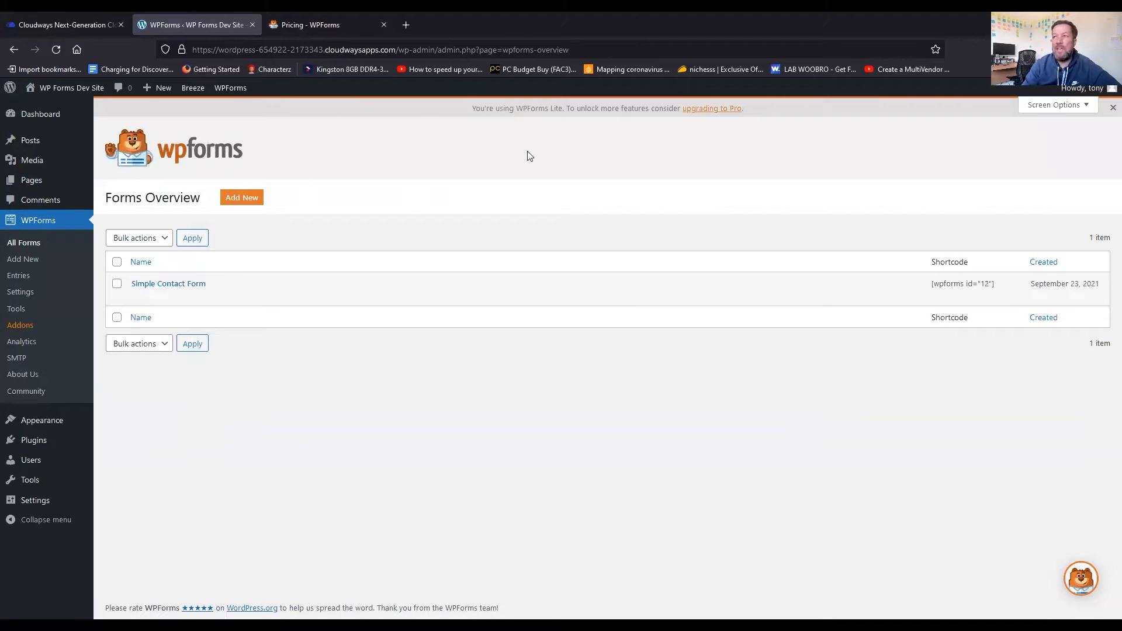
{"action": "mouse_move", "coordinate": [202, 298]}
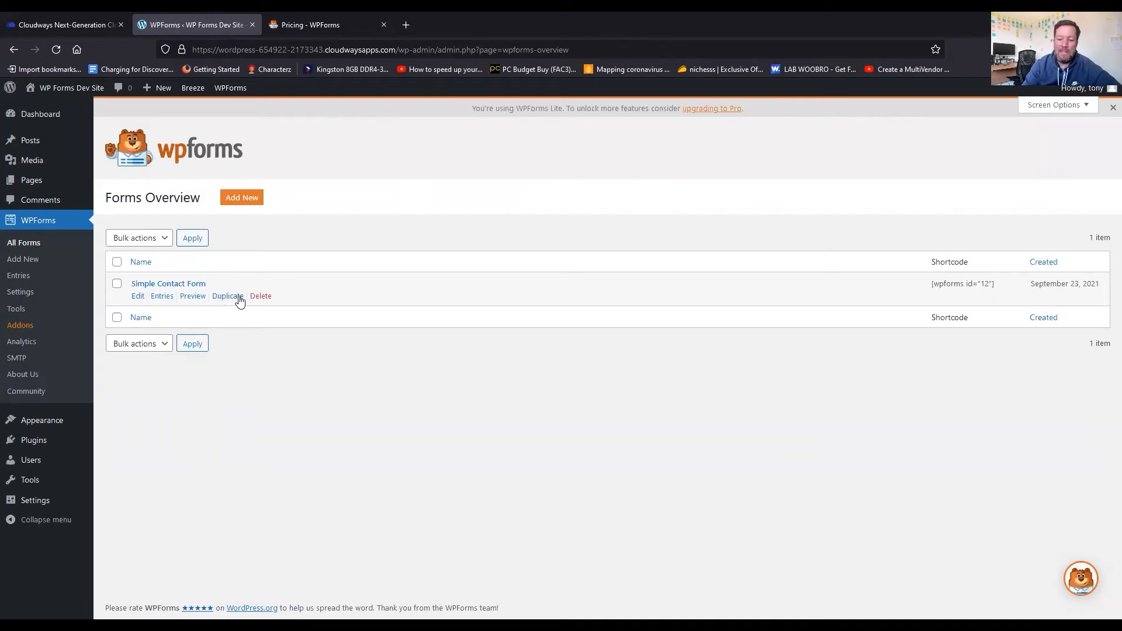
{"action": "left_click", "coordinate": [260, 296]}
{"action": "left_click", "coordinate": [531, 391]}
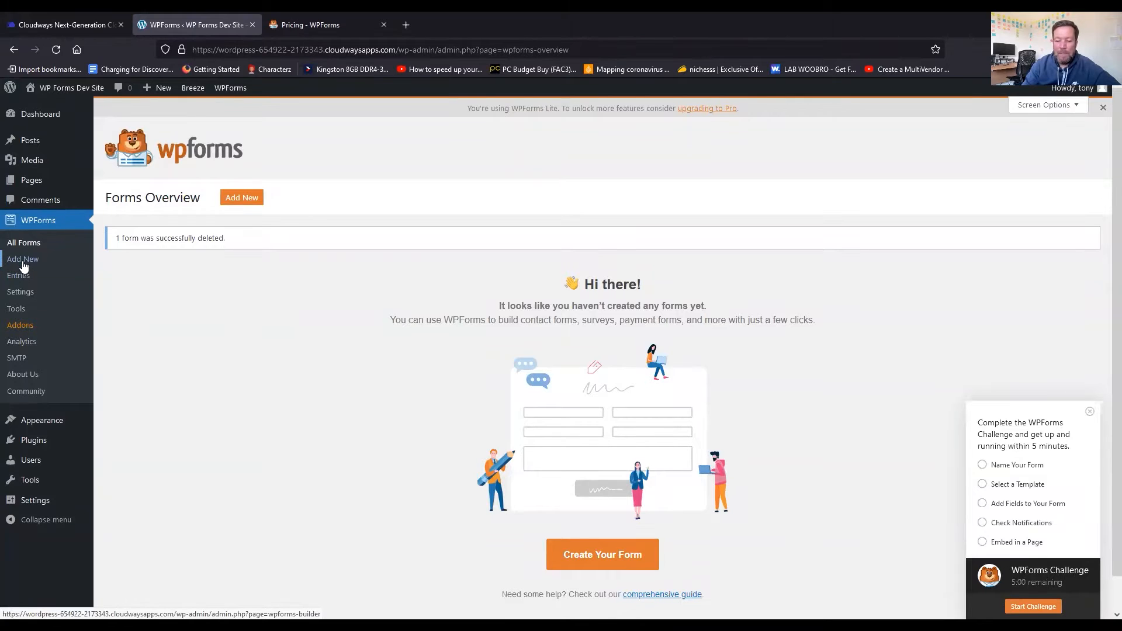
Examine the WPForms Entries page and the plugin's General and Email settings
{"action": "left_click", "coordinate": [23, 277]}
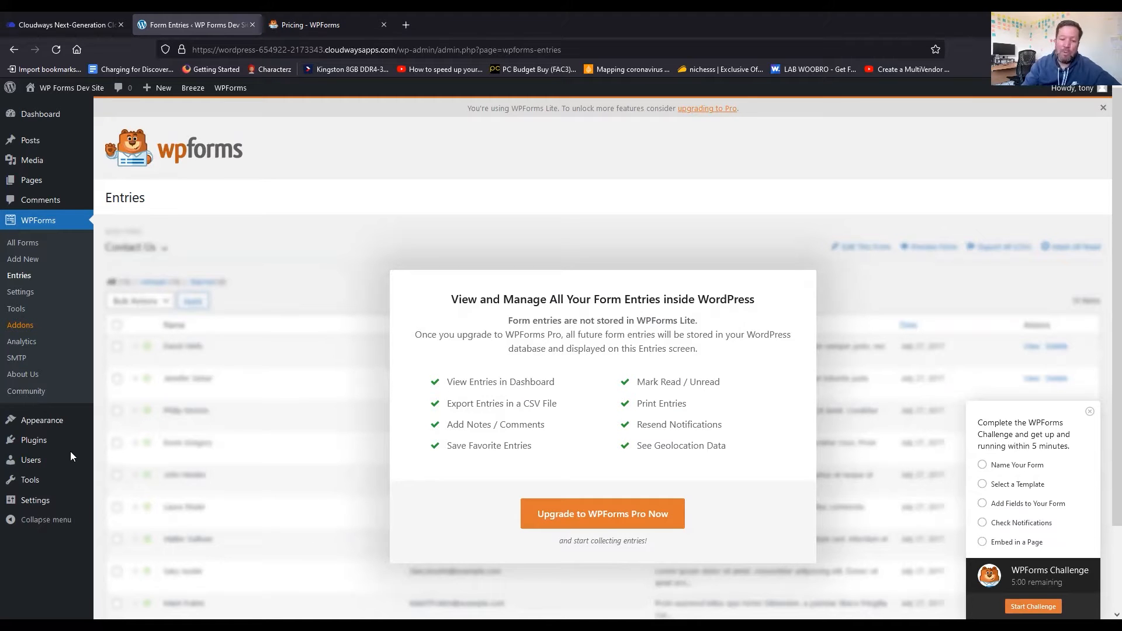
{"action": "left_click", "coordinate": [20, 292]}
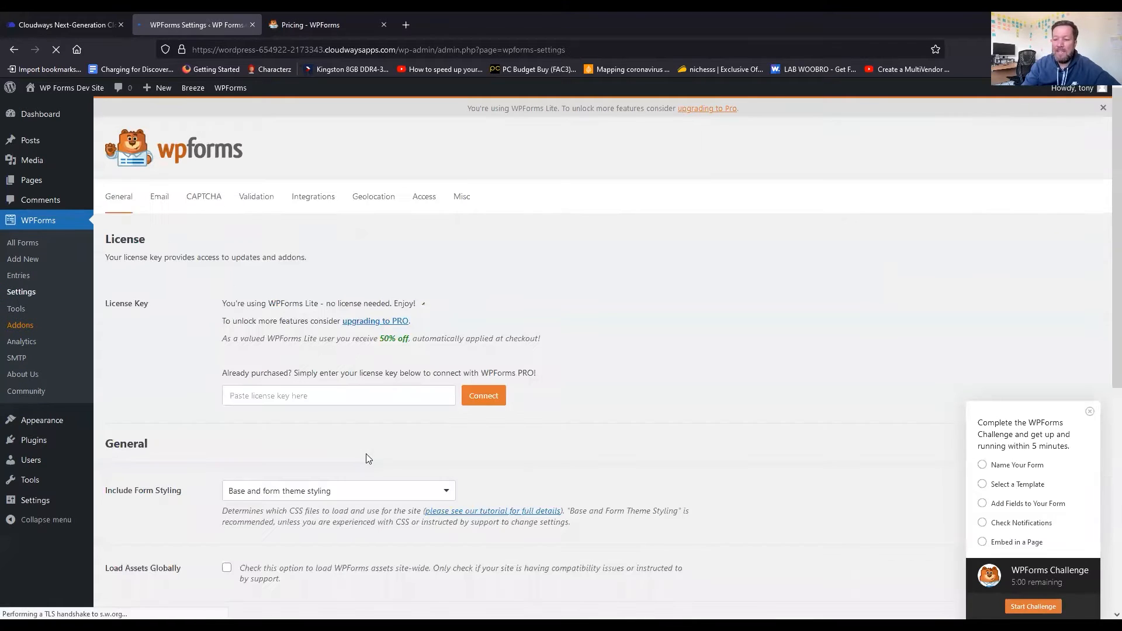
{"action": "scroll", "coordinate": [188, 338], "scroll_direction": "down", "scroll_amount": 4}
{"action": "scroll", "coordinate": [185, 409], "scroll_direction": "up", "scroll_amount": 4}
{"action": "left_click", "coordinate": [169, 201]}
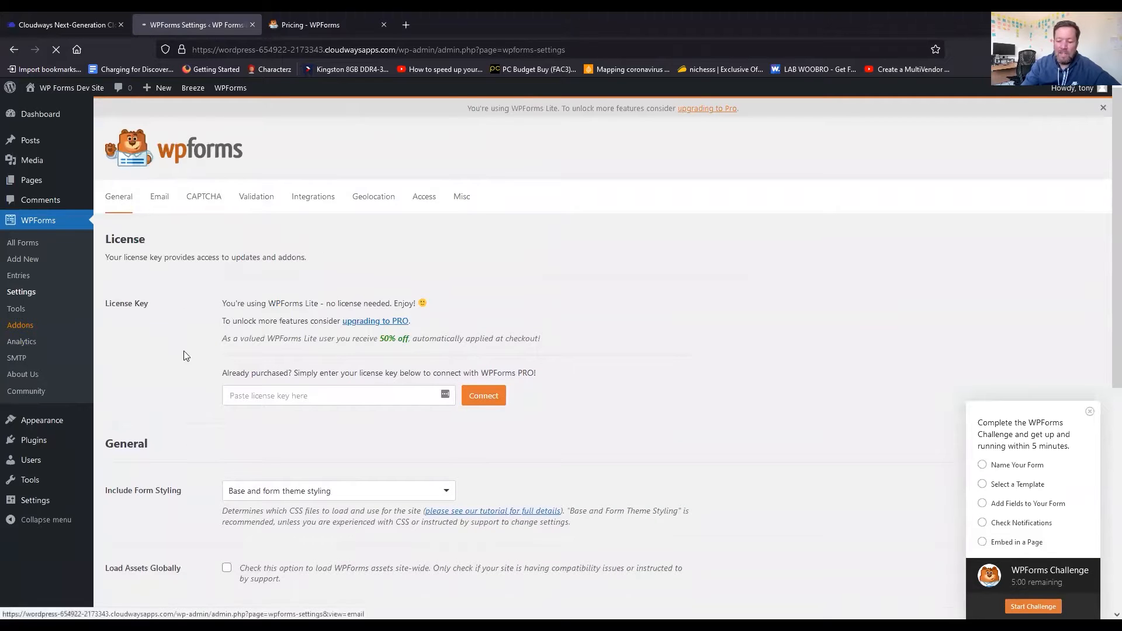
{"action": "scroll", "coordinate": [168, 341], "scroll_direction": "down", "scroll_amount": 3}
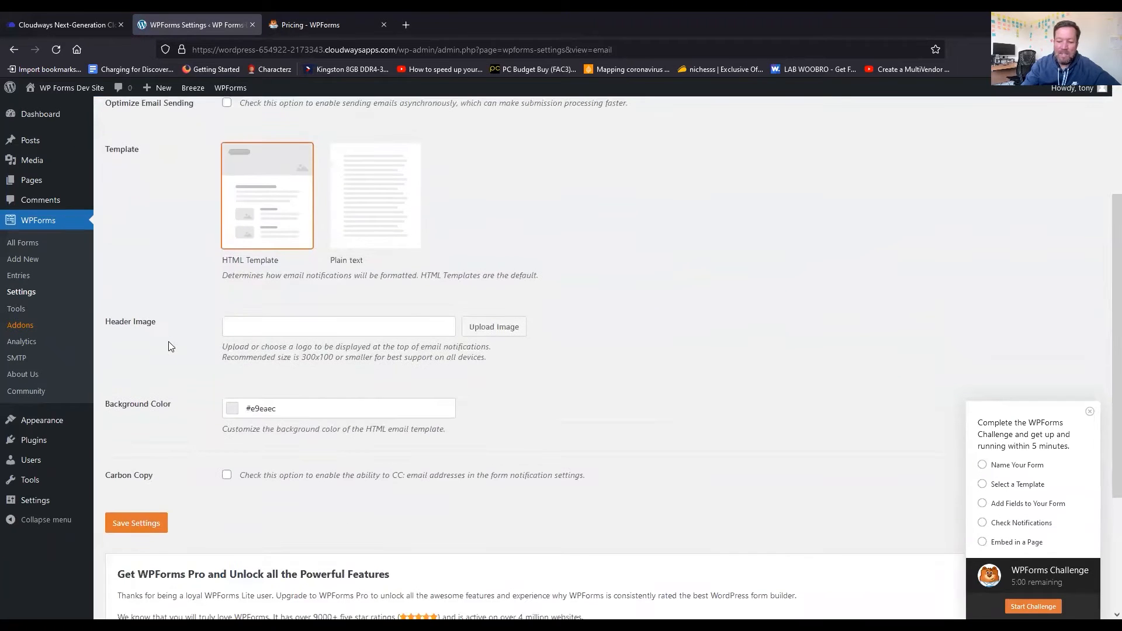
{"action": "scroll", "coordinate": [168, 347], "scroll_direction": "up", "scroll_amount": 3}
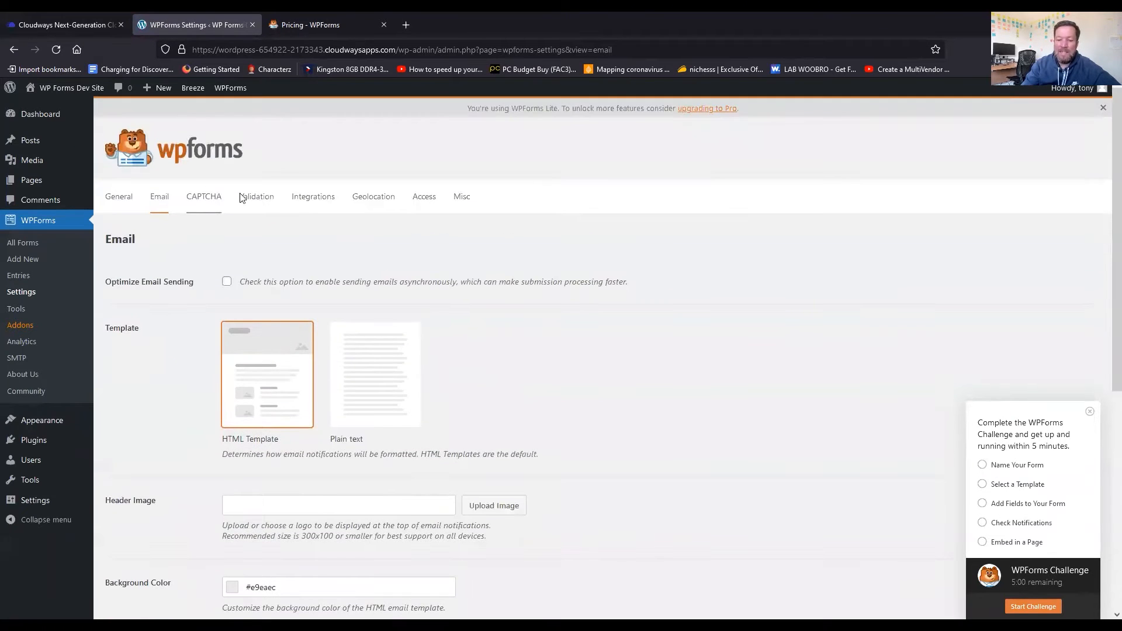
Examine the WPForms CAPTCHA, Validation and Integrations settings and the import options of its Tools page
{"action": "left_click", "coordinate": [209, 197]}
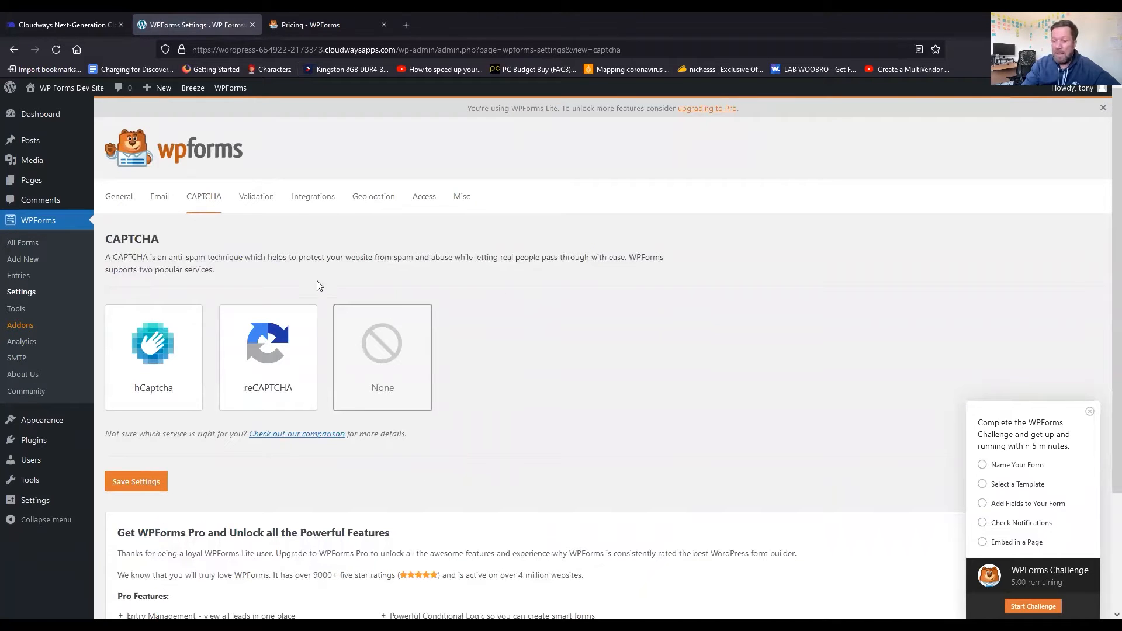
{"action": "left_click", "coordinate": [256, 199]}
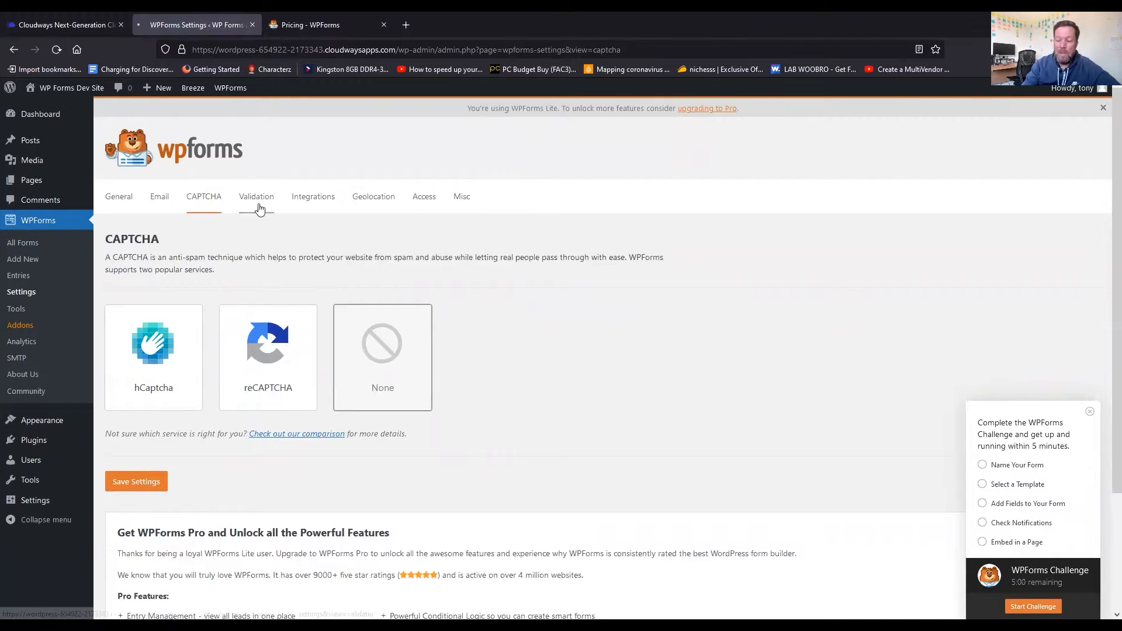
{"action": "scroll", "coordinate": [191, 383], "scroll_direction": "down", "scroll_amount": 10}
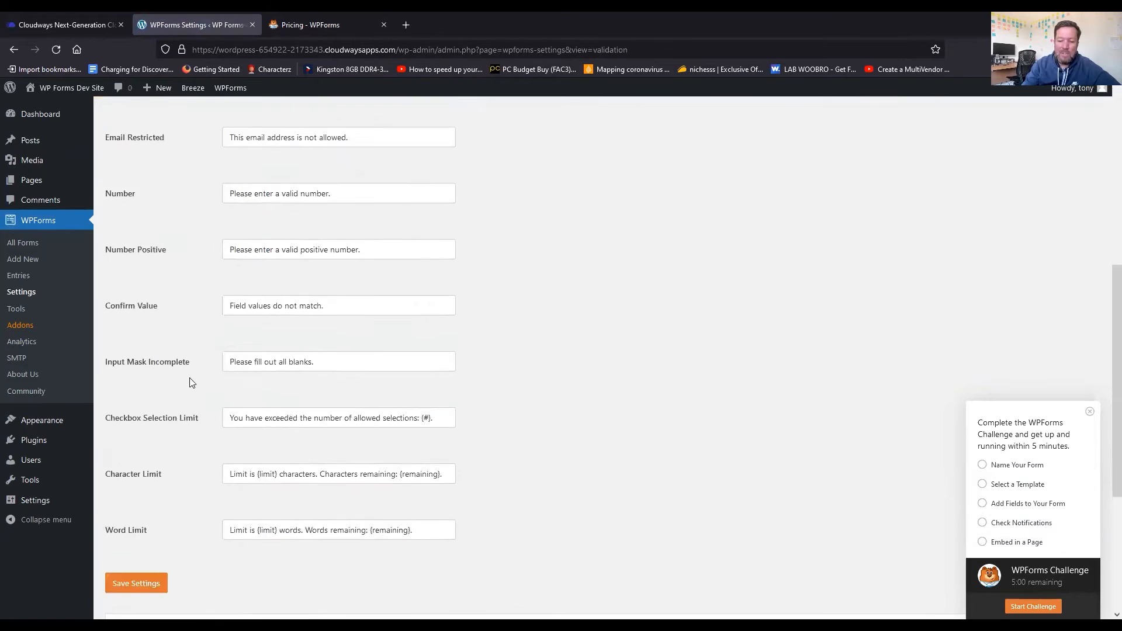
{"action": "scroll", "coordinate": [202, 409], "scroll_direction": "up", "scroll_amount": 10}
{"action": "left_click", "coordinate": [326, 196]}
{"action": "scroll", "coordinate": [325, 328], "scroll_direction": "down", "scroll_amount": 10}
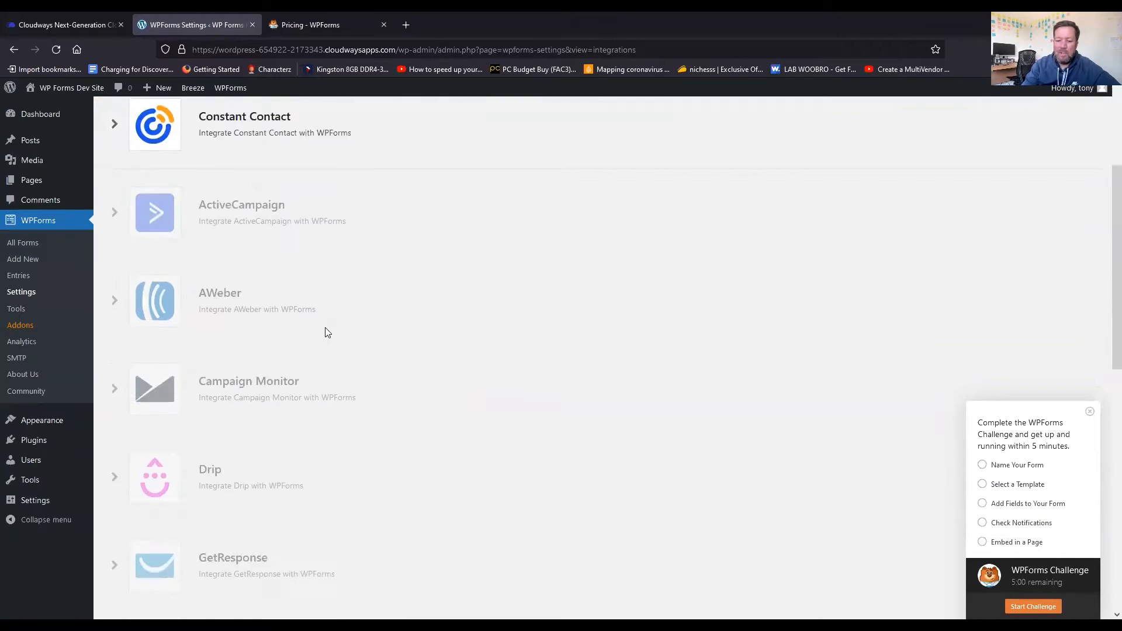
{"action": "scroll", "coordinate": [325, 344], "scroll_direction": "down", "scroll_amount": 3}
{"action": "scroll", "coordinate": [323, 354], "scroll_direction": "up", "scroll_amount": 10}
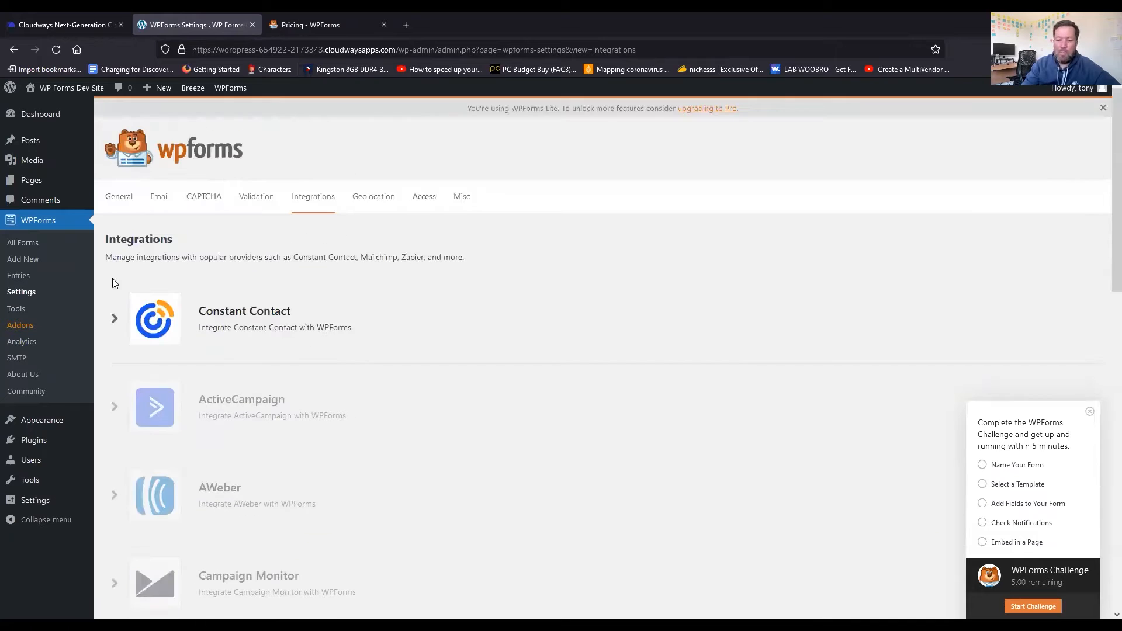
{"action": "left_click", "coordinate": [23, 308]}
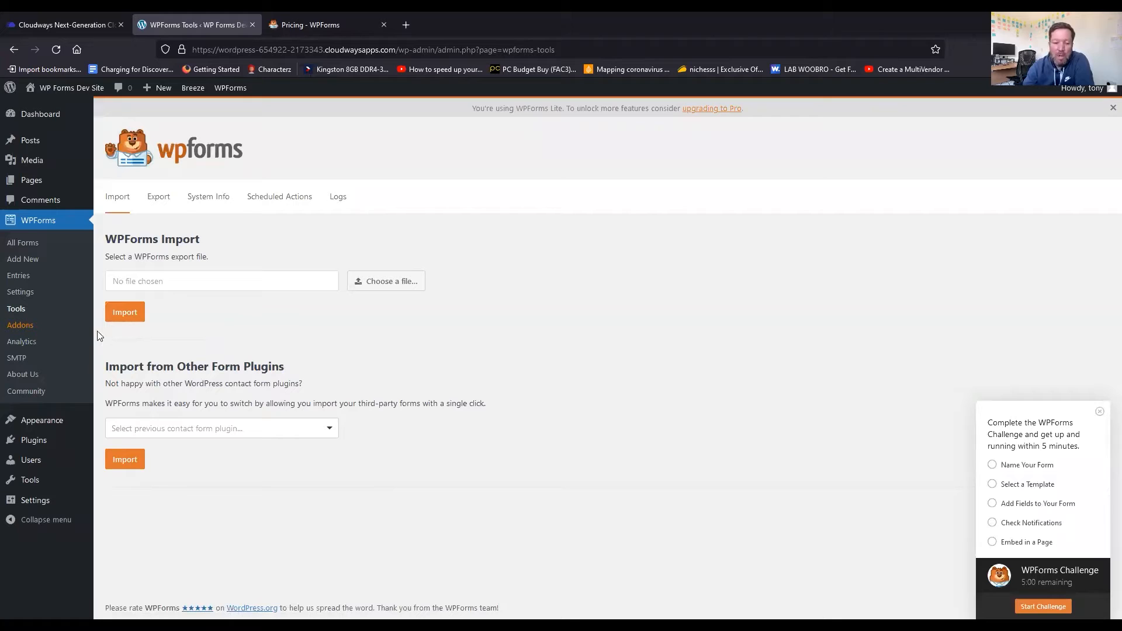
Examine the WPForms Analytics page about MonsterInsights and the SMTP page about WP Mail SMTP
{"action": "left_click", "coordinate": [21, 342]}
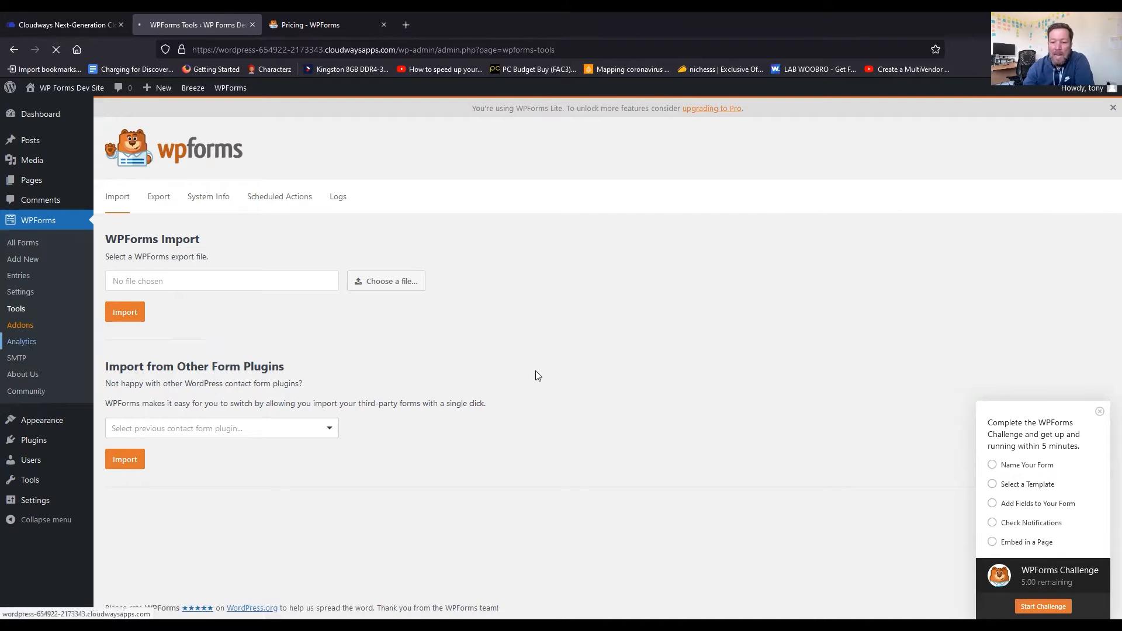
{"action": "scroll", "coordinate": [331, 386], "scroll_direction": "down", "scroll_amount": 2}
{"action": "scroll", "coordinate": [331, 386], "scroll_direction": "up", "scroll_amount": 2}
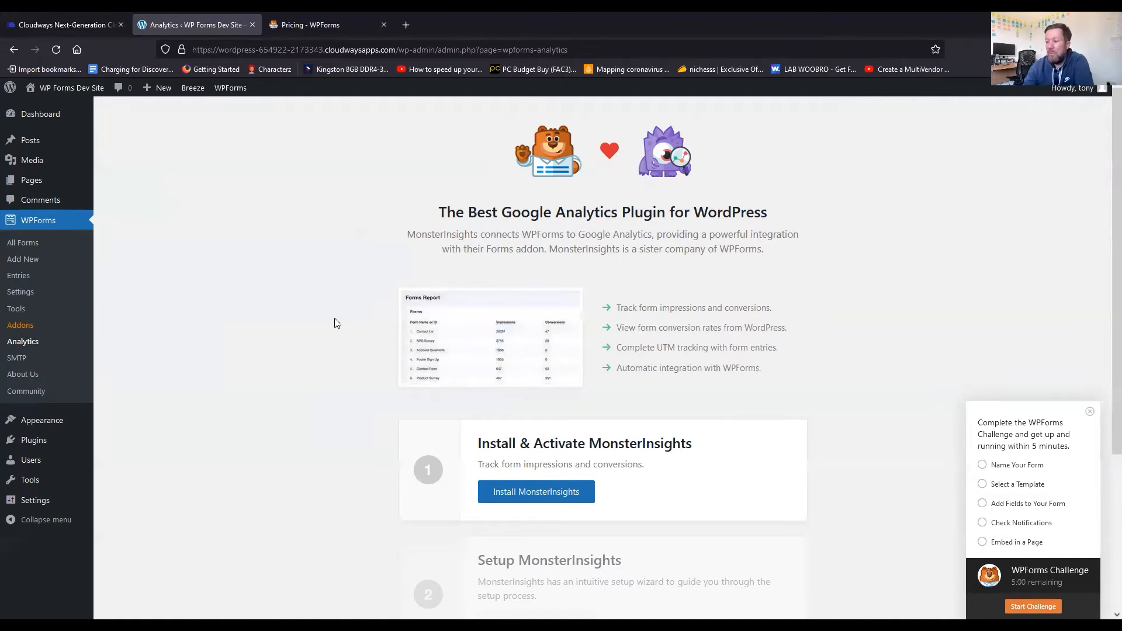
{"action": "left_click", "coordinate": [16, 358]}
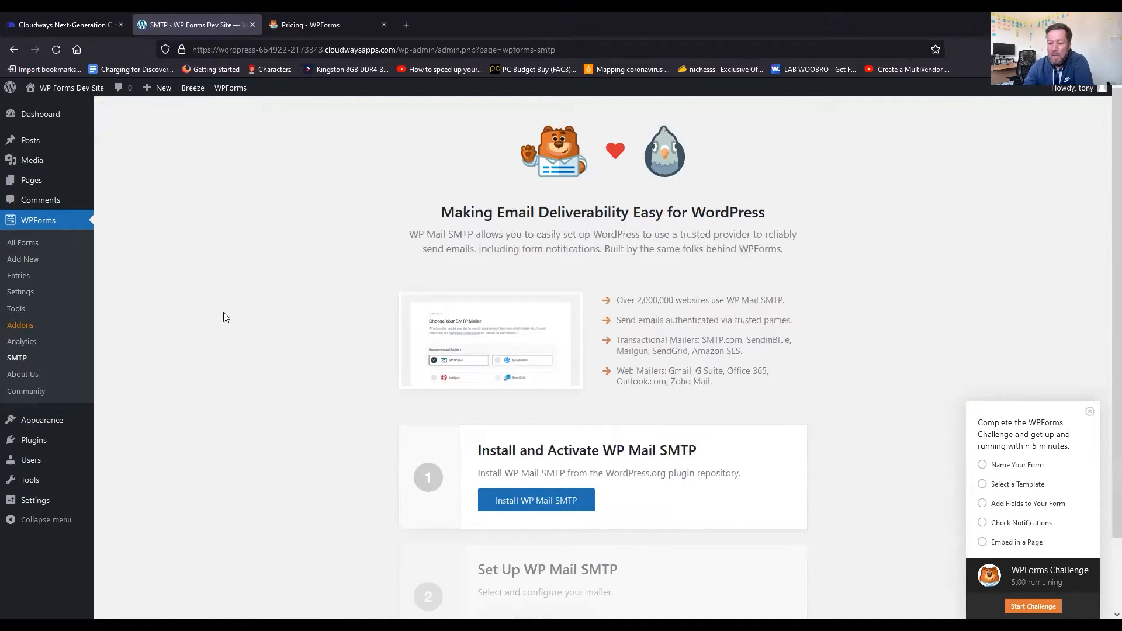
{"action": "scroll", "coordinate": [226, 317], "scroll_direction": "down", "scroll_amount": 2}
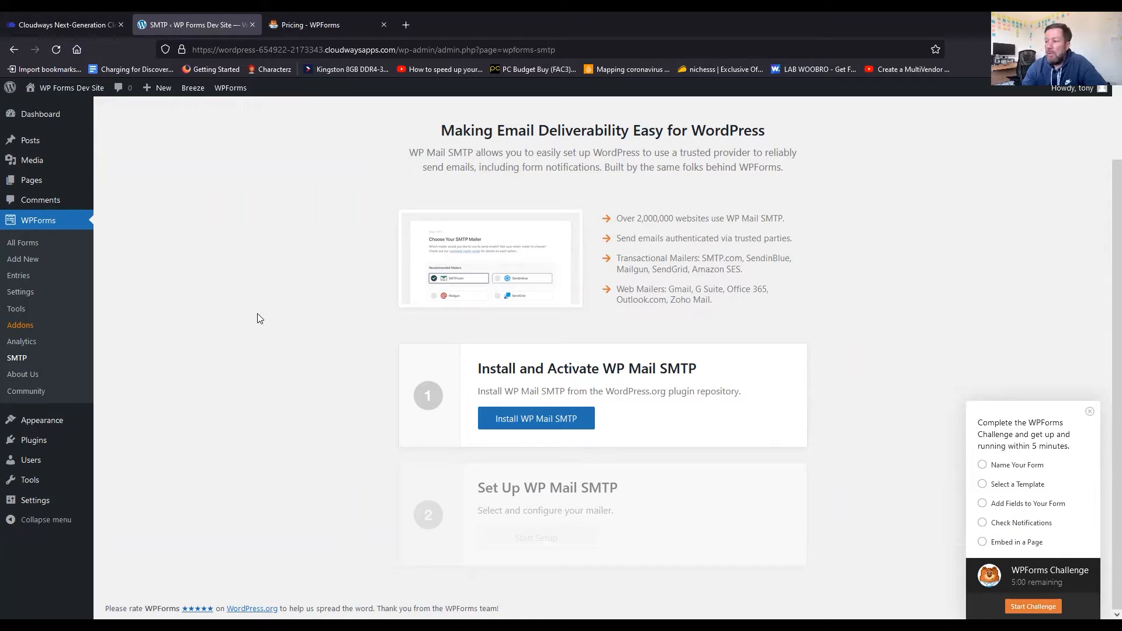
Start a new form in WPForms and name it "contact form1"
{"action": "left_click", "coordinate": [17, 242]}
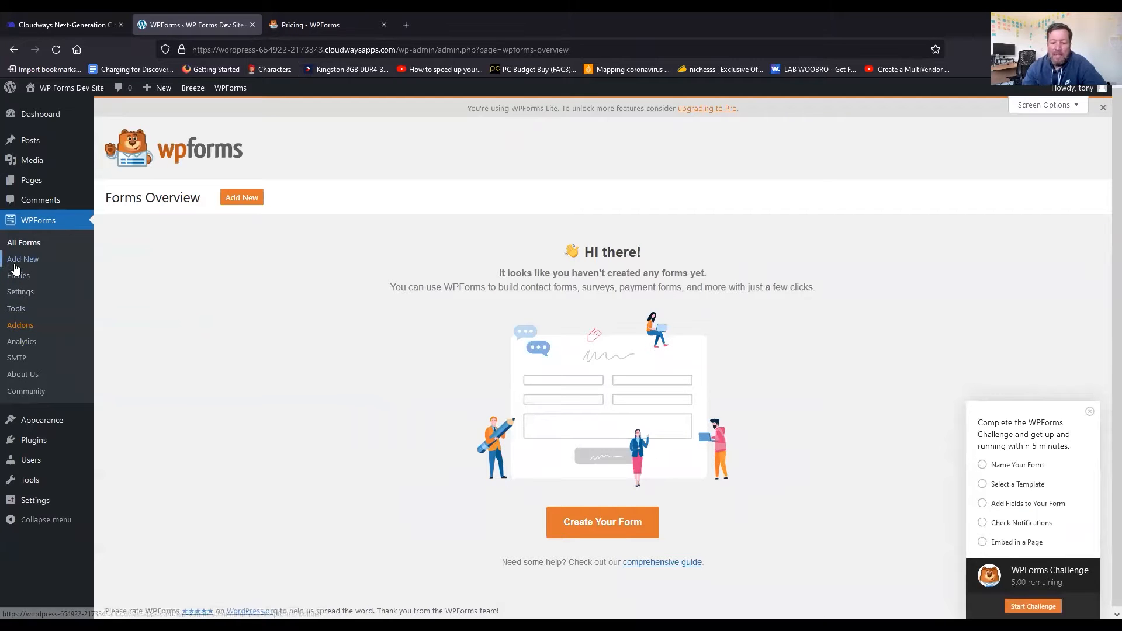
{"action": "left_click", "coordinate": [23, 258]}
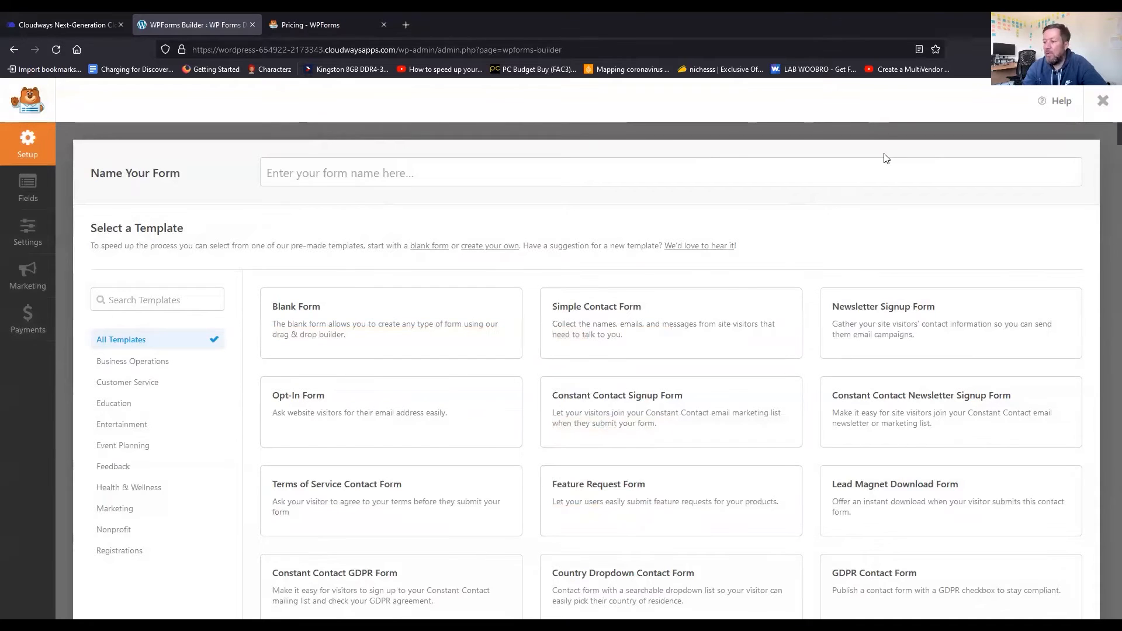
{"action": "left_click", "coordinate": [382, 170]}
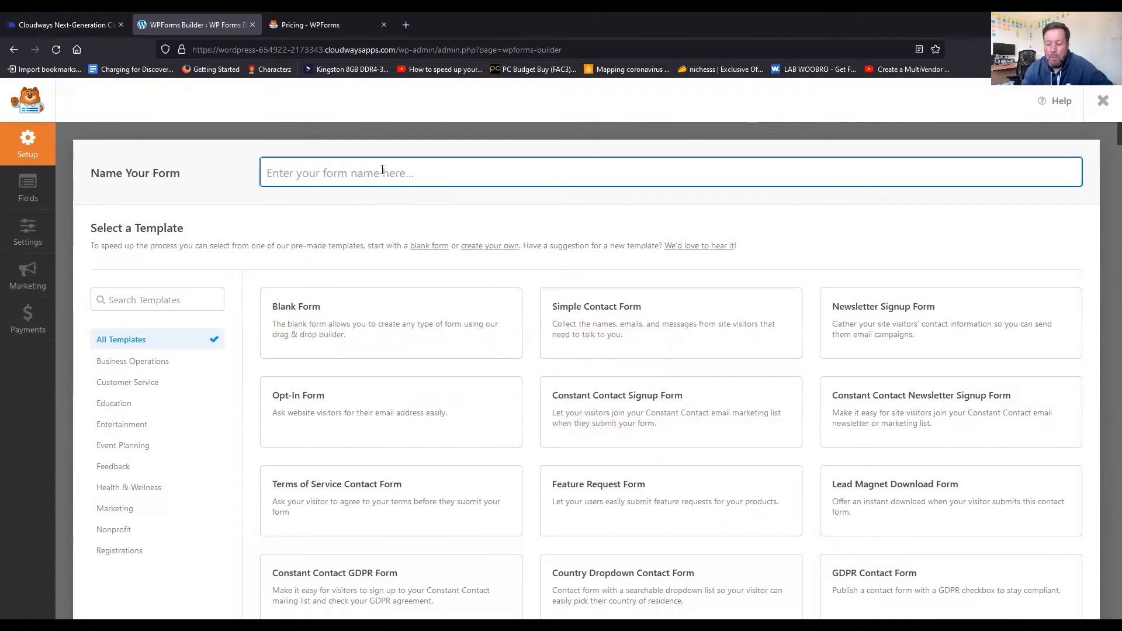
{"action": "type", "text": "contact"}
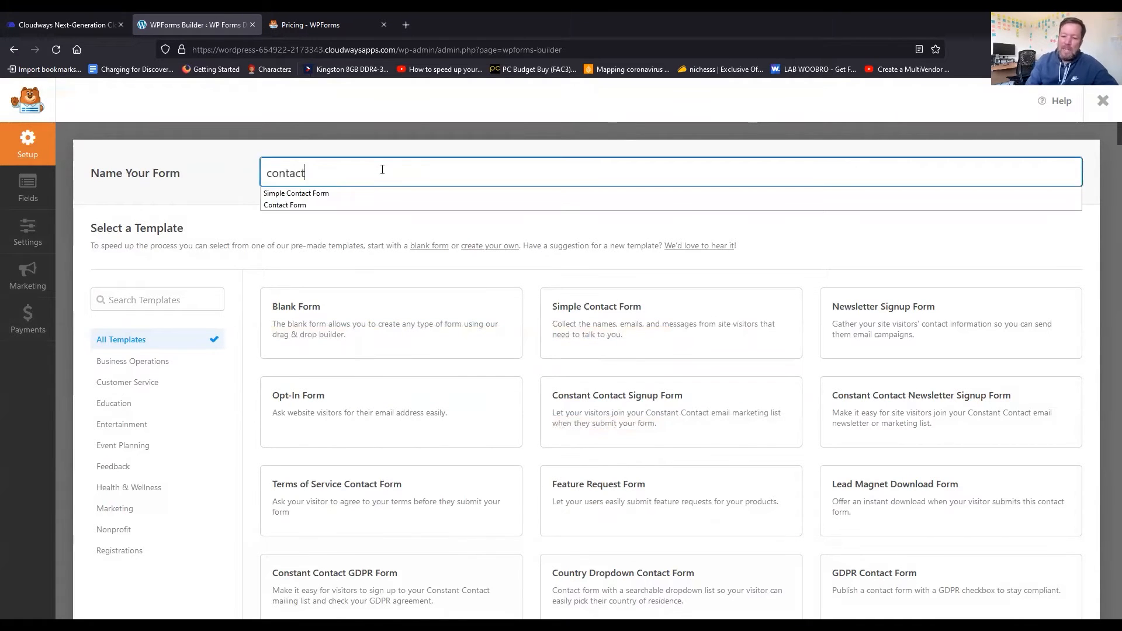
{"action": "type", "text": " form"}
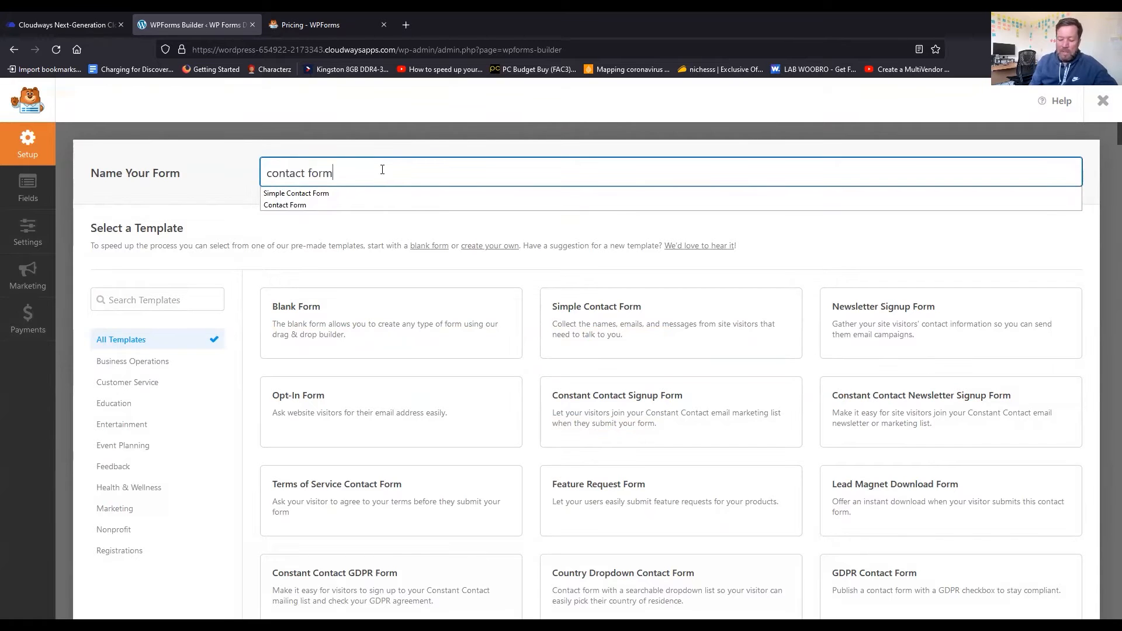
{"action": "type", "text": "1"}
{"action": "left_click", "coordinate": [451, 213]}
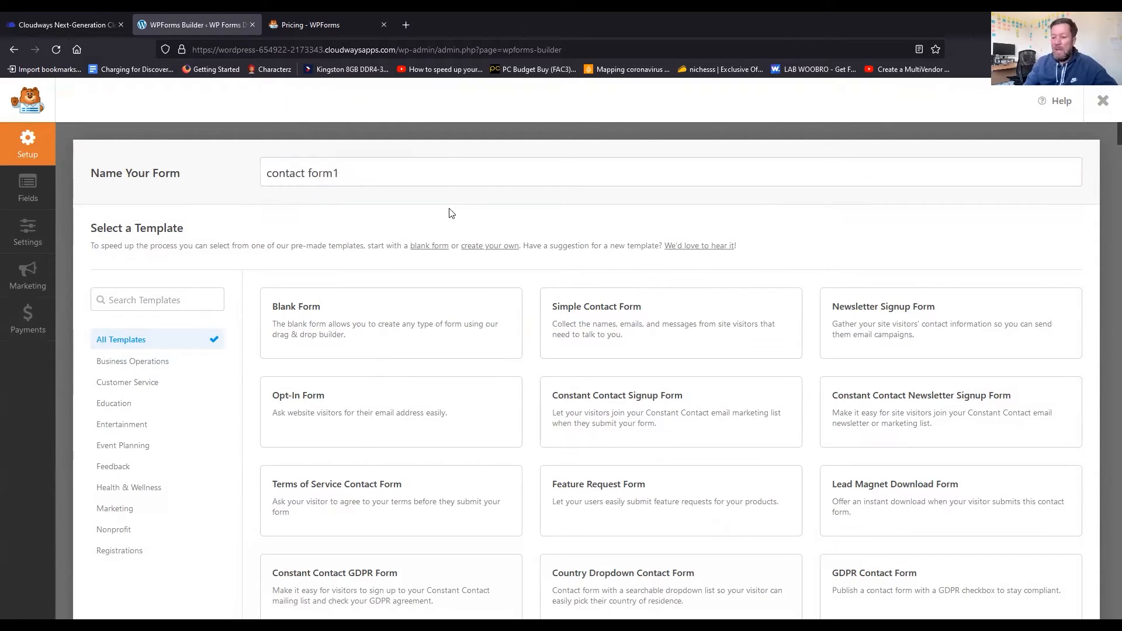
Examine the available form templates, from the Blank and Simple Contact forms through to the Pro-only ones
{"action": "scroll", "coordinate": [440, 215], "scroll_direction": "down", "scroll_amount": 1}
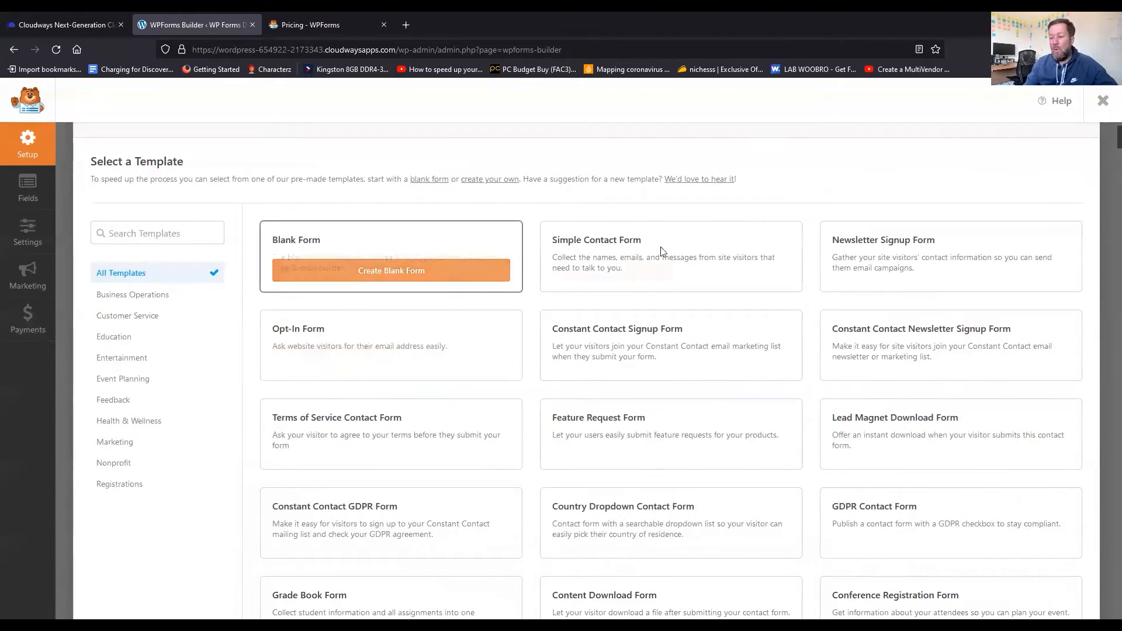
{"action": "mouse_move", "coordinate": [341, 256]}
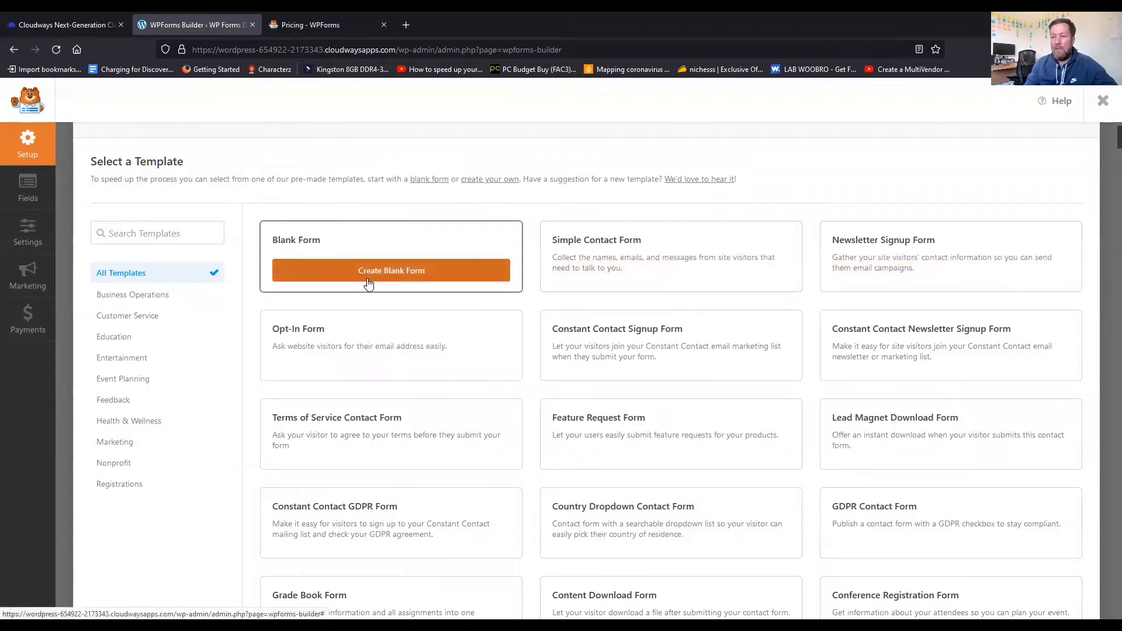
{"action": "mouse_move", "coordinate": [605, 256]}
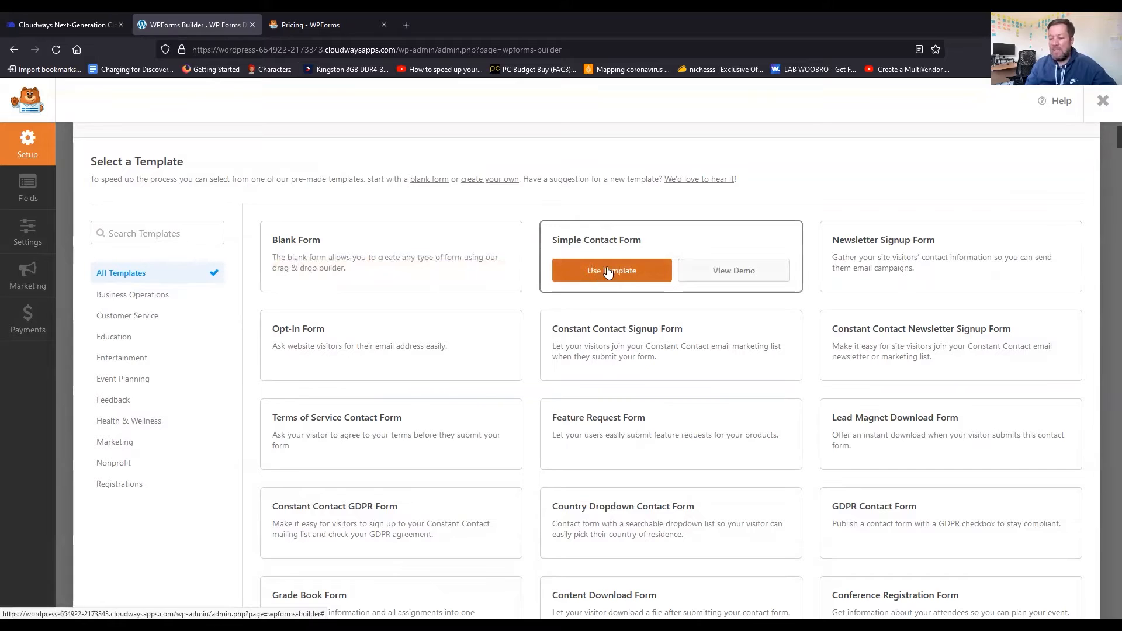
{"action": "mouse_move", "coordinate": [875, 275]}
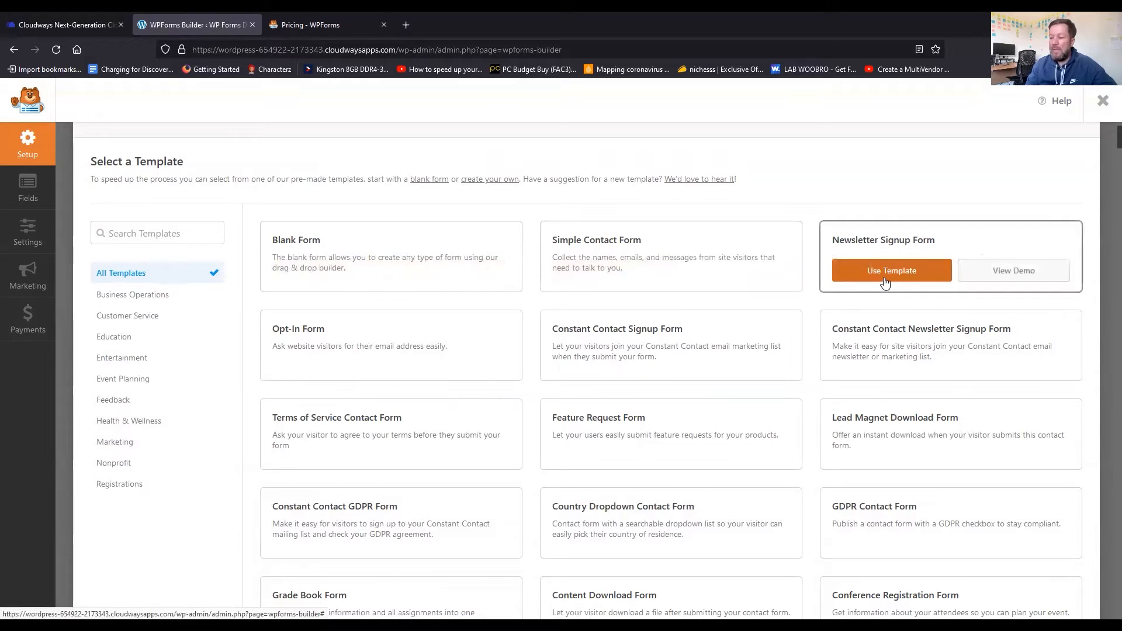
{"action": "mouse_move", "coordinate": [925, 363]}
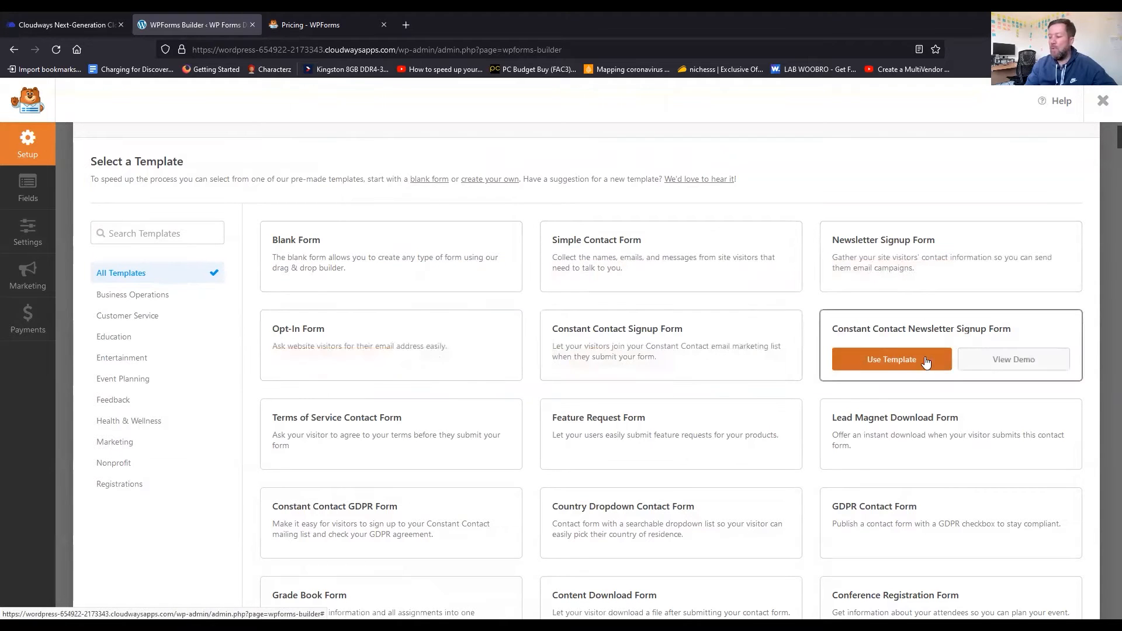
{"action": "scroll", "coordinate": [311, 386], "scroll_direction": "down", "scroll_amount": 1}
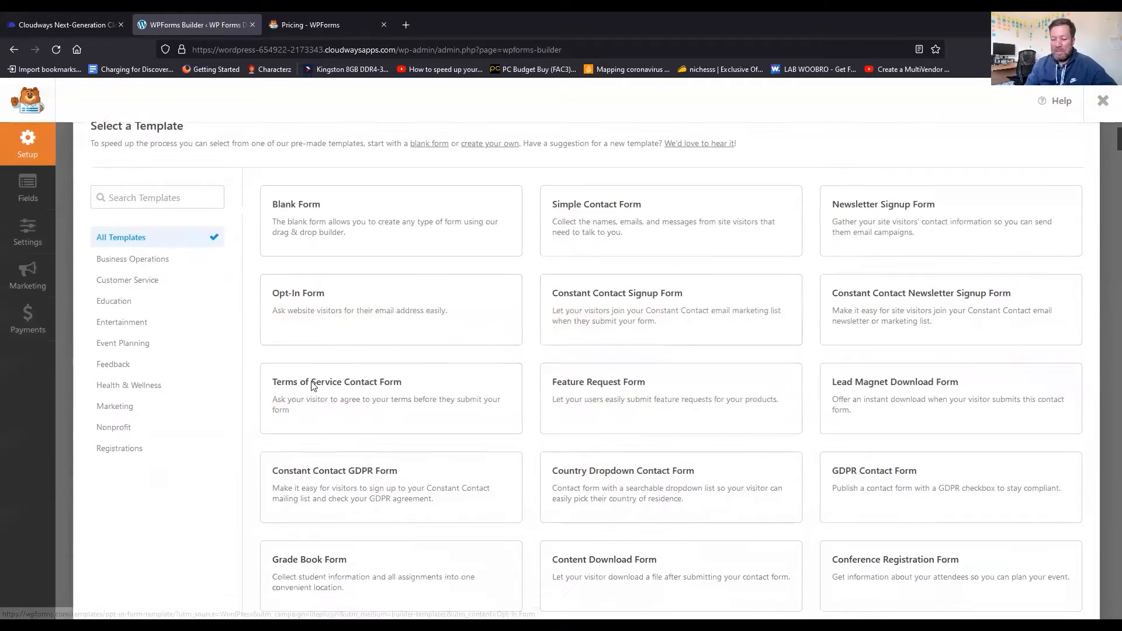
{"action": "scroll", "coordinate": [312, 386], "scroll_direction": "down", "scroll_amount": 3}
{"action": "mouse_move", "coordinate": [596, 318]}
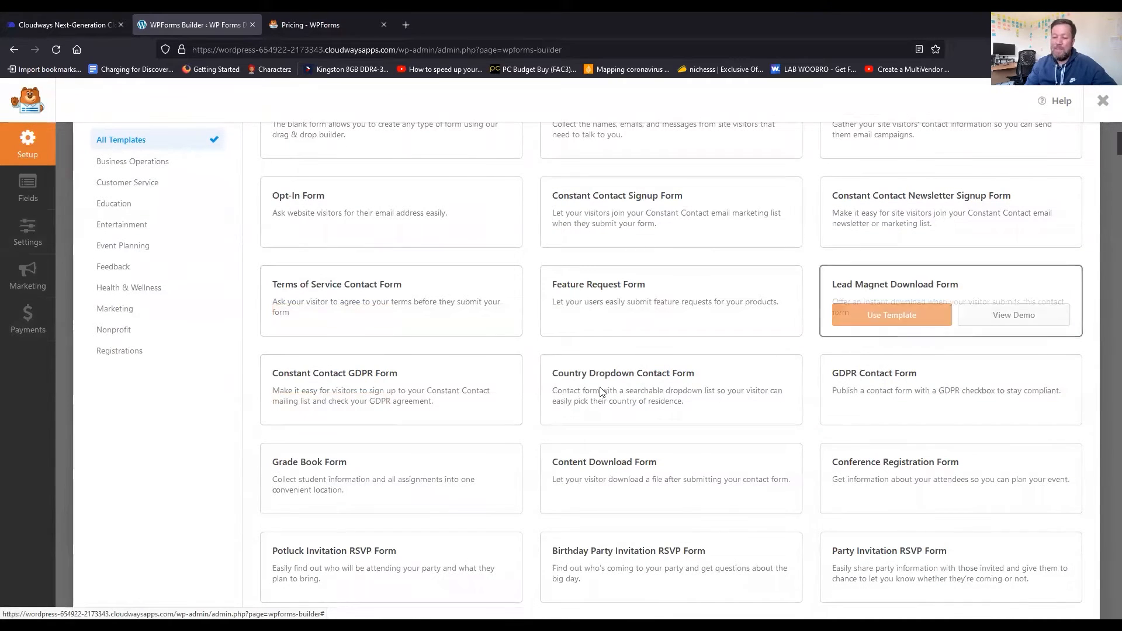
{"action": "scroll", "coordinate": [393, 413], "scroll_direction": "down", "scroll_amount": 5}
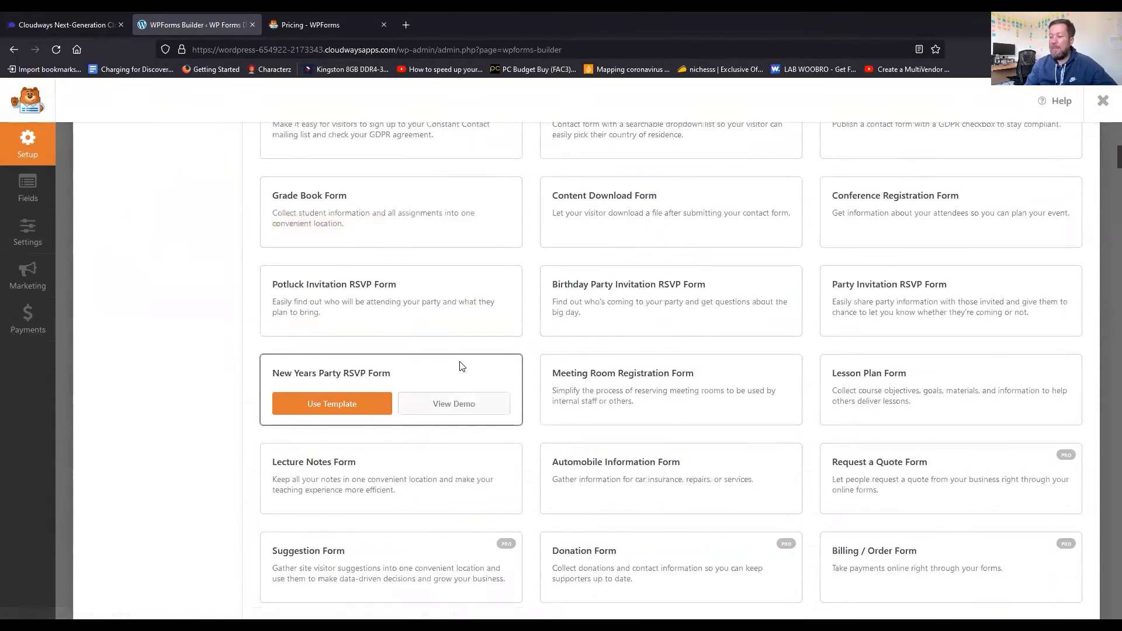
{"action": "scroll", "coordinate": [460, 366], "scroll_direction": "down", "scroll_amount": 1}
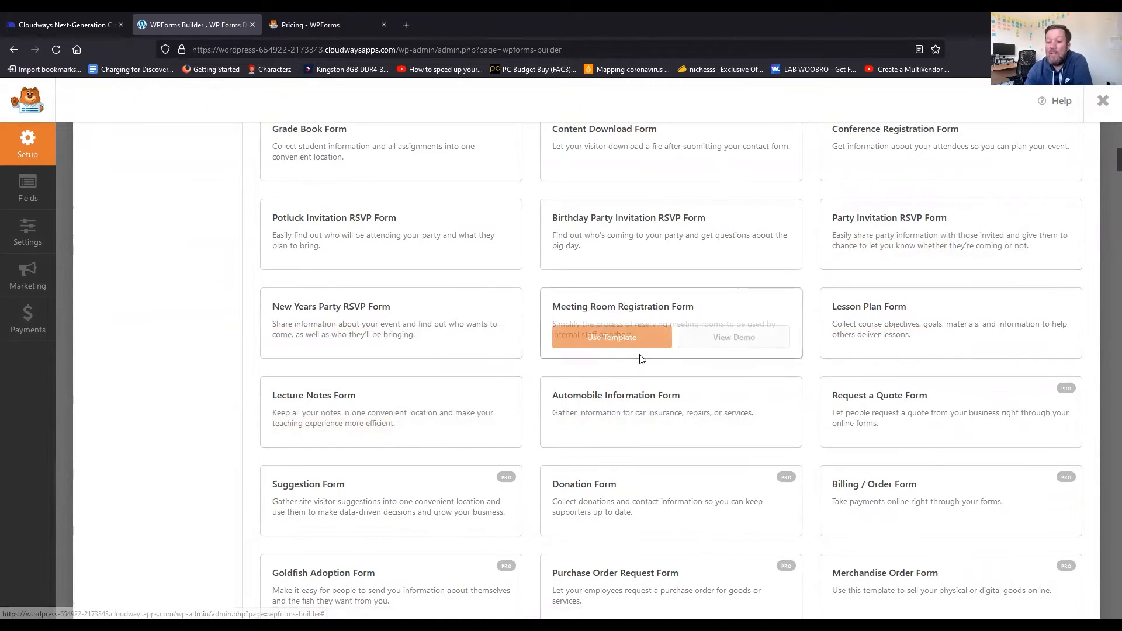
{"action": "scroll", "coordinate": [392, 396], "scroll_direction": "down", "scroll_amount": 3}
{"action": "scroll", "coordinate": [281, 396], "scroll_direction": "up", "scroll_amount": 2}
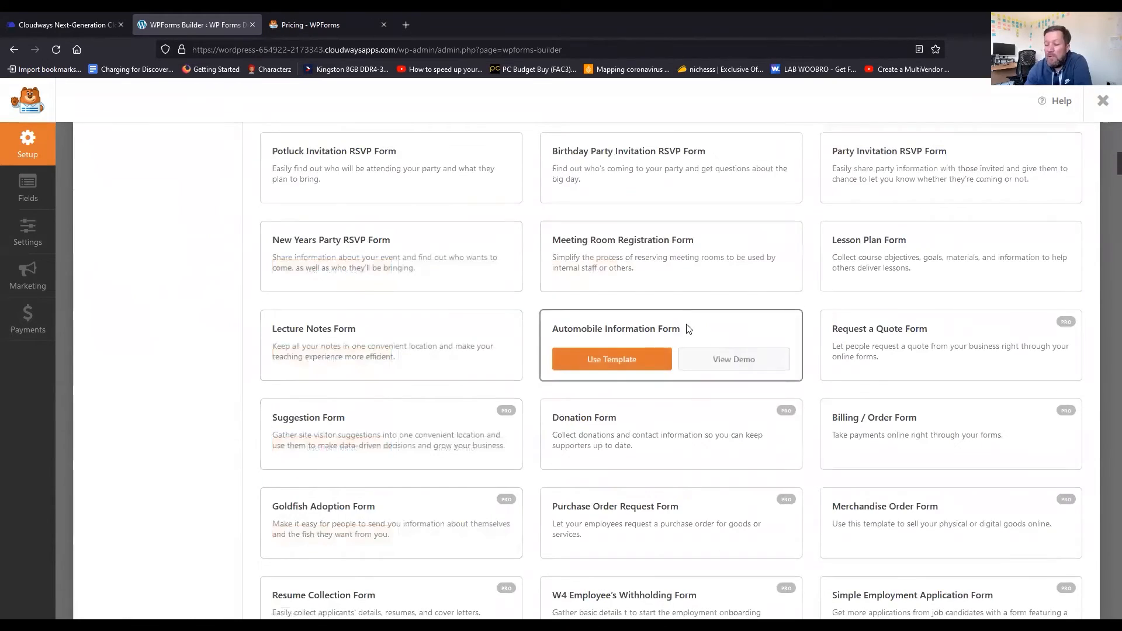
{"action": "scroll", "coordinate": [514, 333], "scroll_direction": "up", "scroll_amount": 10}
{"action": "scroll", "coordinate": [513, 336], "scroll_direction": "down", "scroll_amount": 4}
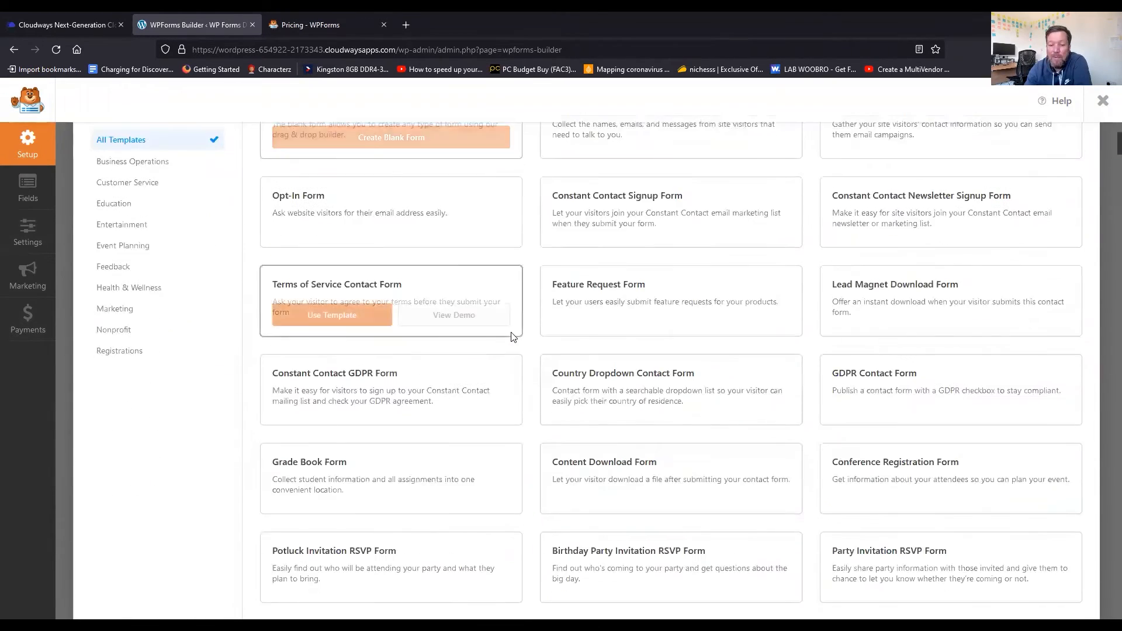
{"action": "scroll", "coordinate": [513, 337], "scroll_direction": "down", "scroll_amount": 5}
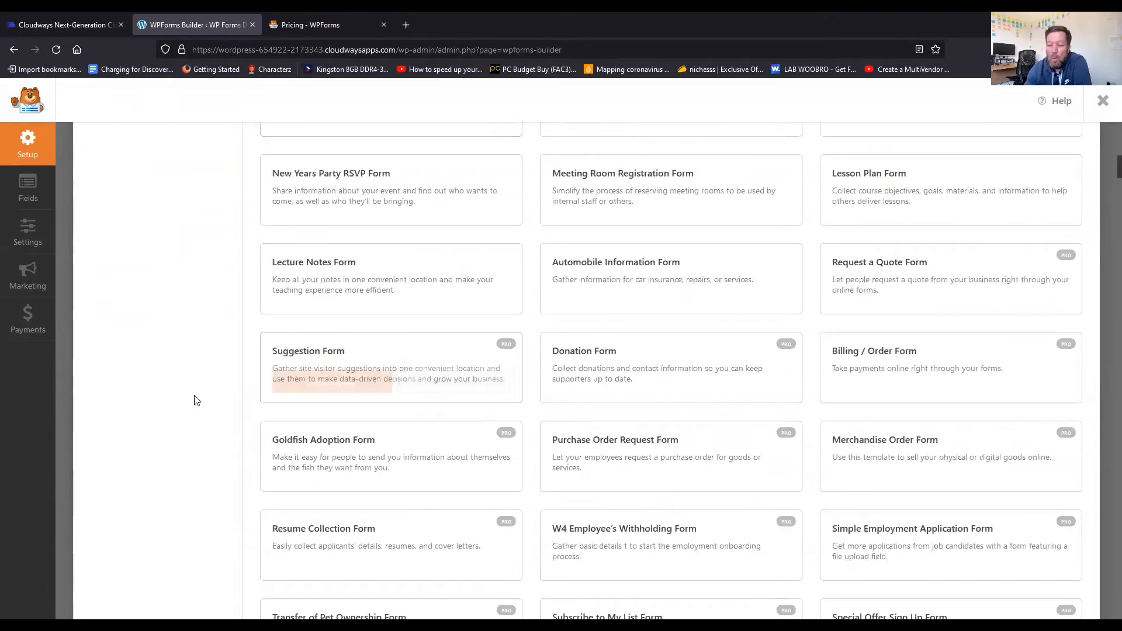
{"action": "scroll", "coordinate": [217, 391], "scroll_direction": "down", "scroll_amount": 4}
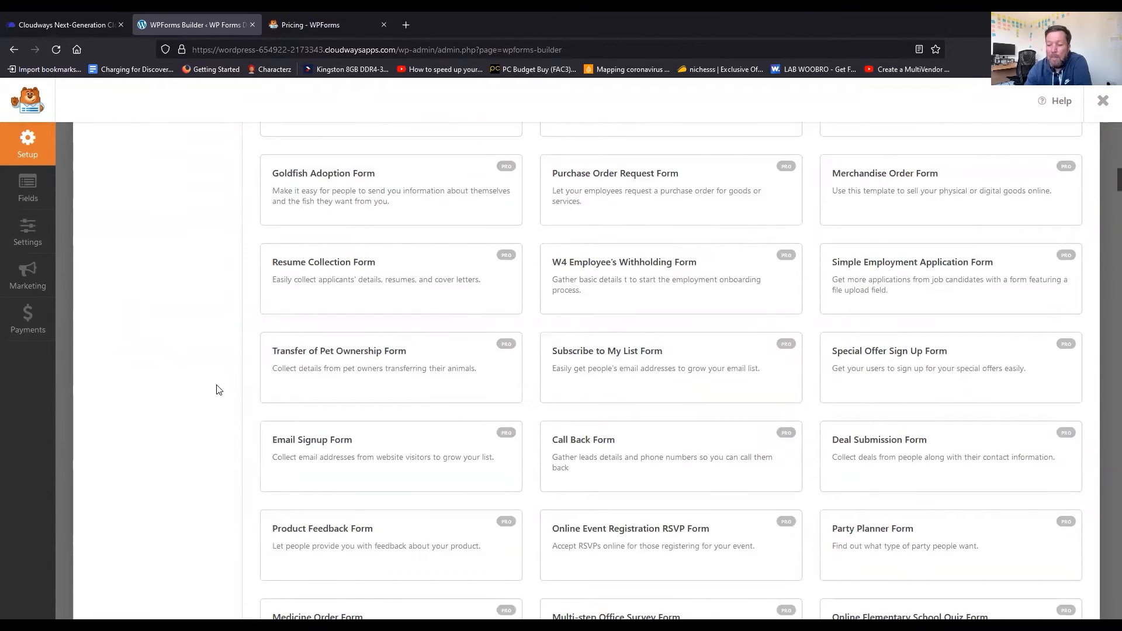
{"action": "scroll", "coordinate": [219, 390], "scroll_direction": "down", "scroll_amount": 12}
Create contact form1 from the Blank Form template
{"action": "scroll", "coordinate": [218, 389], "scroll_direction": "up", "scroll_amount": 15}
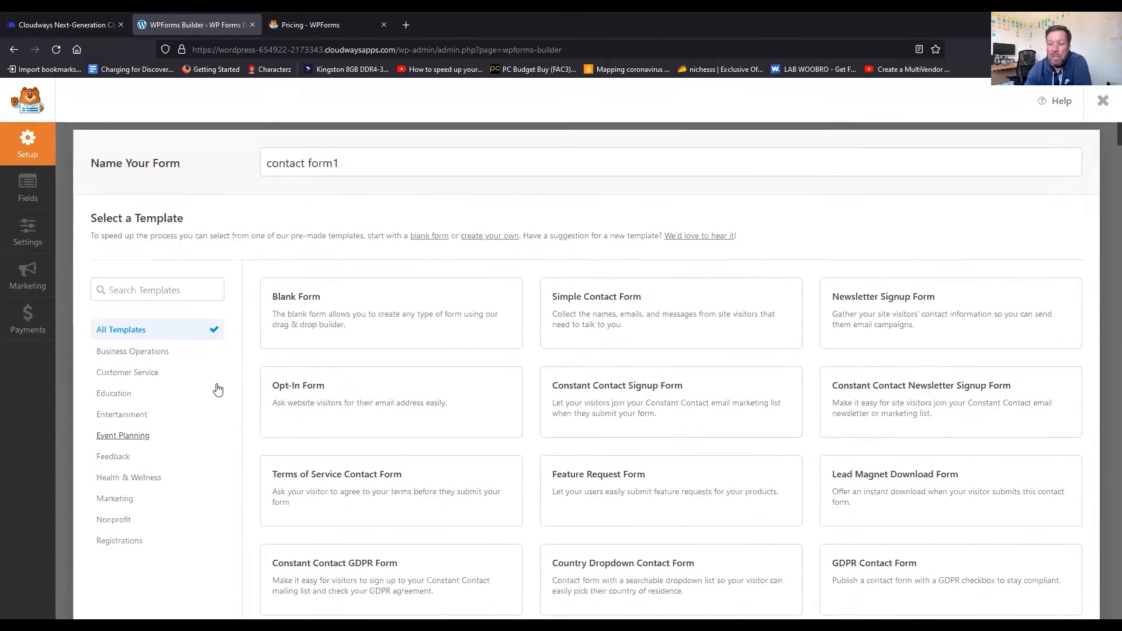
{"action": "mouse_move", "coordinate": [439, 316]}
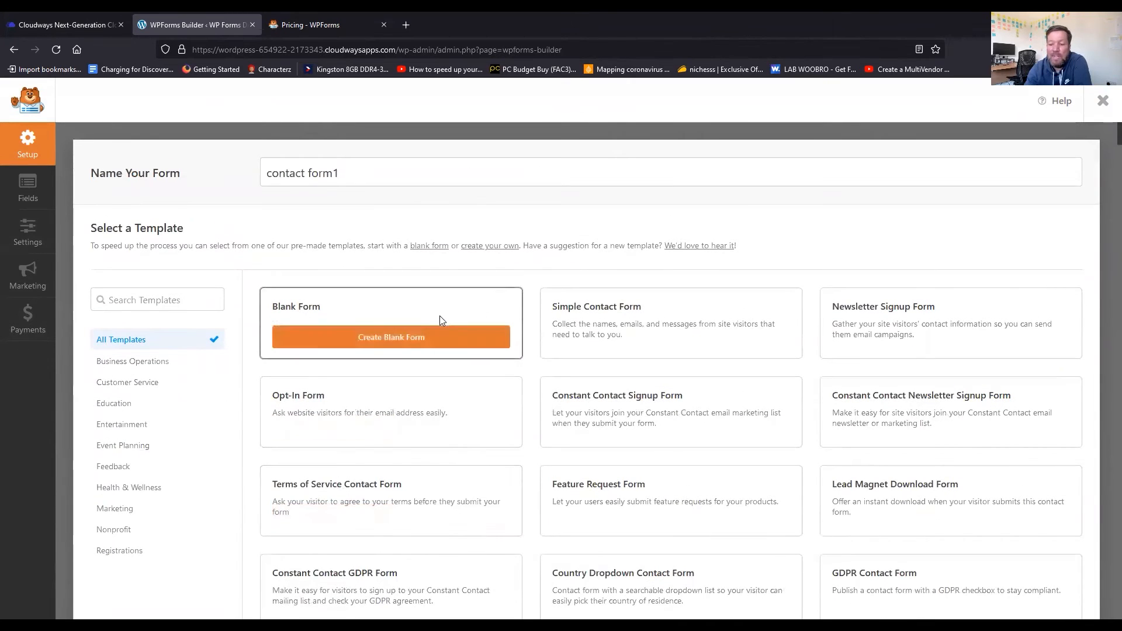
{"action": "left_click", "coordinate": [409, 337]}
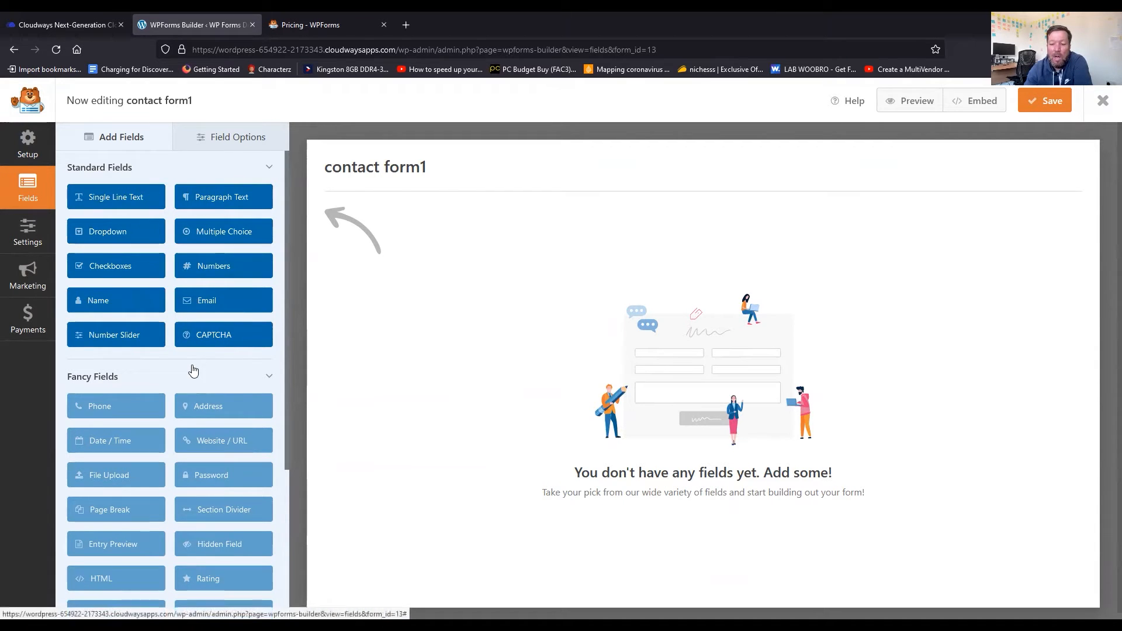
Examine the Standard and Fancy field types available in the form builder and the Field Options of the empty form
{"action": "scroll", "coordinate": [191, 372], "scroll_direction": "down", "scroll_amount": 3}
{"action": "scroll", "coordinate": [190, 514], "scroll_direction": "up", "scroll_amount": 2}
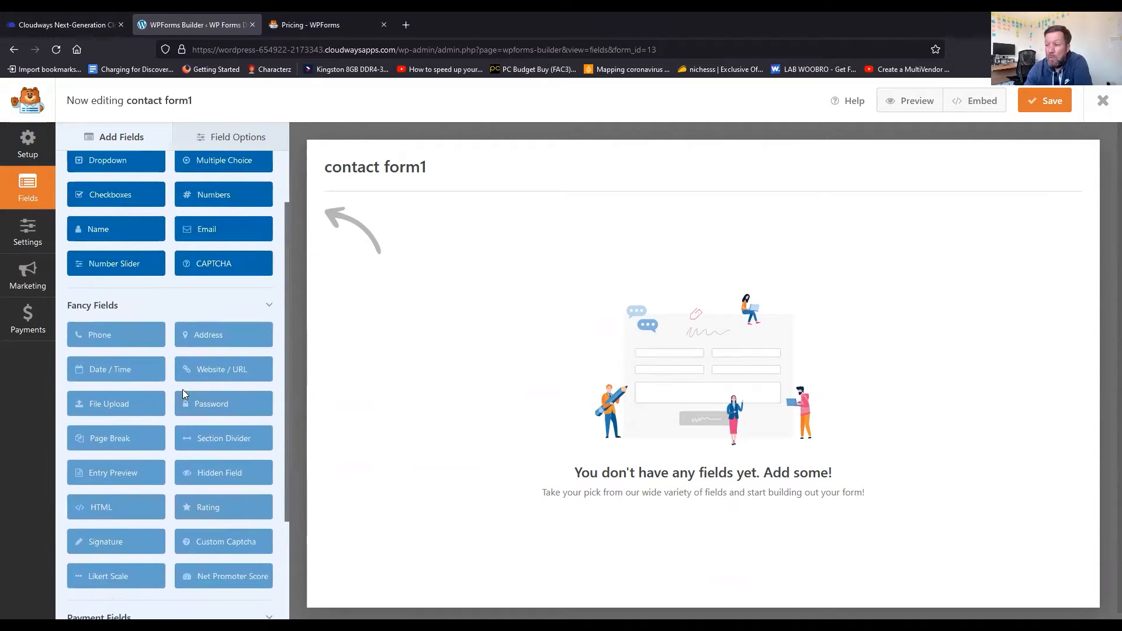
{"action": "scroll", "coordinate": [182, 389], "scroll_direction": "up", "scroll_amount": 1}
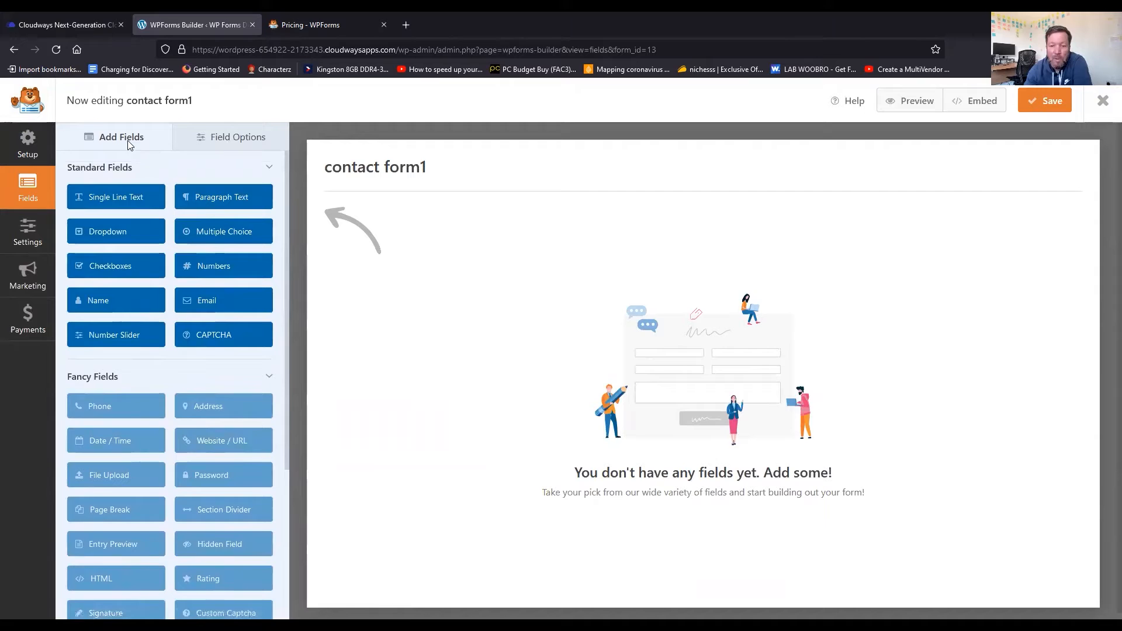
{"action": "left_click", "coordinate": [220, 144]}
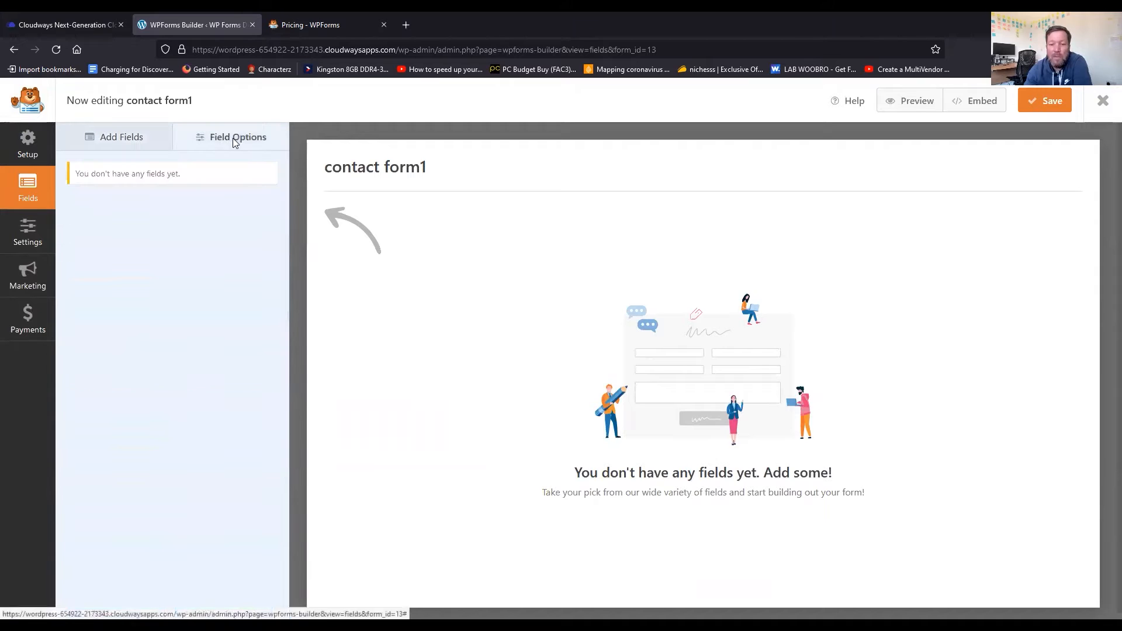
{"action": "left_click", "coordinate": [133, 138]}
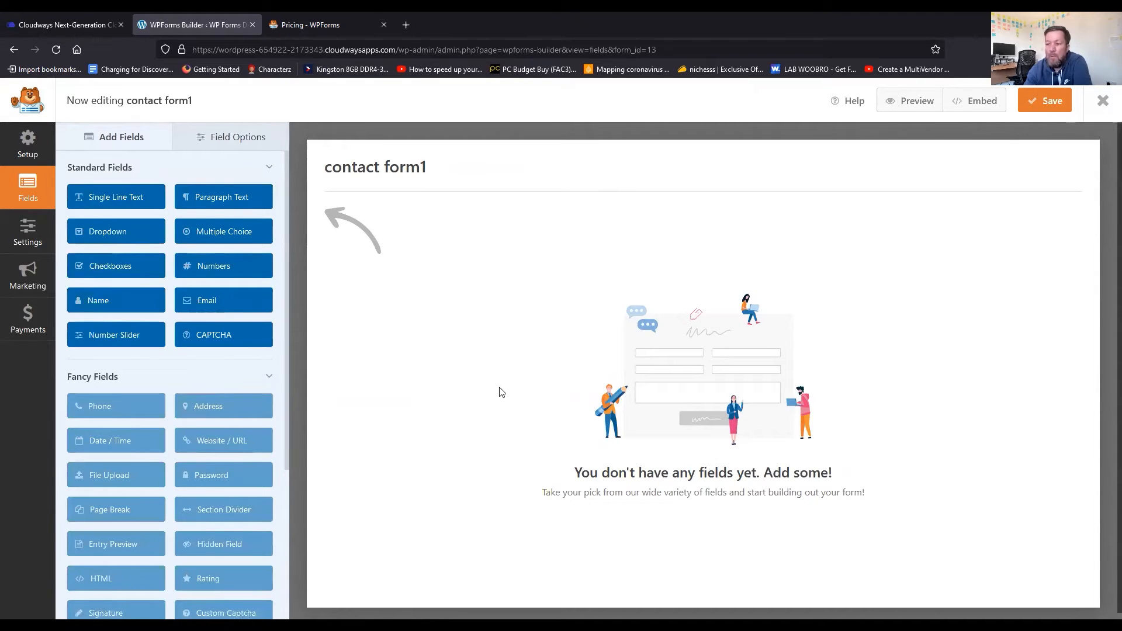
Add a required Single Line Text field labelled "Subject" to contact form1
{"action": "left_click_drag", "start_coordinate": [100, 198], "coordinate": [109, 199]}
{"action": "left_click_drag", "start_coordinate": [106, 199], "coordinate": [393, 218]}
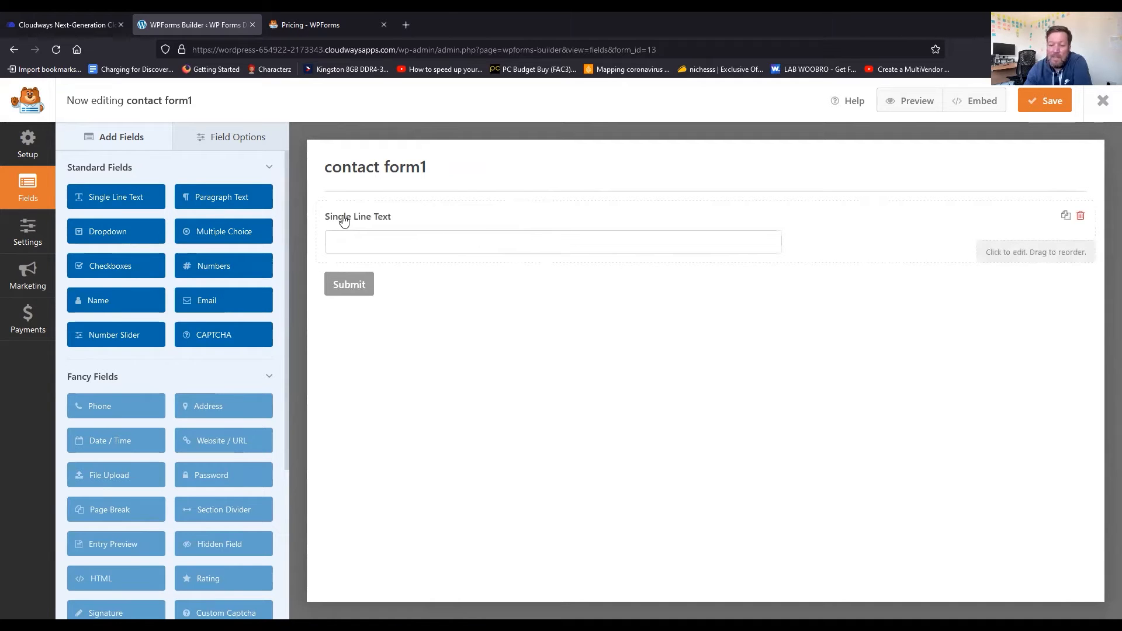
{"action": "left_click", "coordinate": [447, 218]}
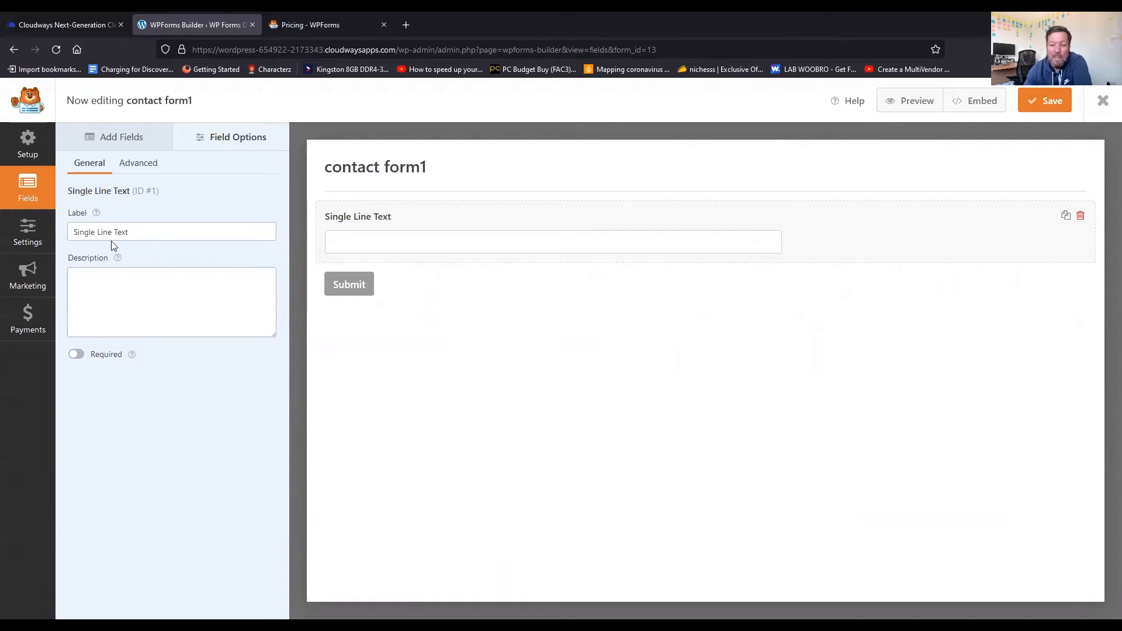
{"action": "left_click_drag", "start_coordinate": [164, 235], "coordinate": [57, 231]}
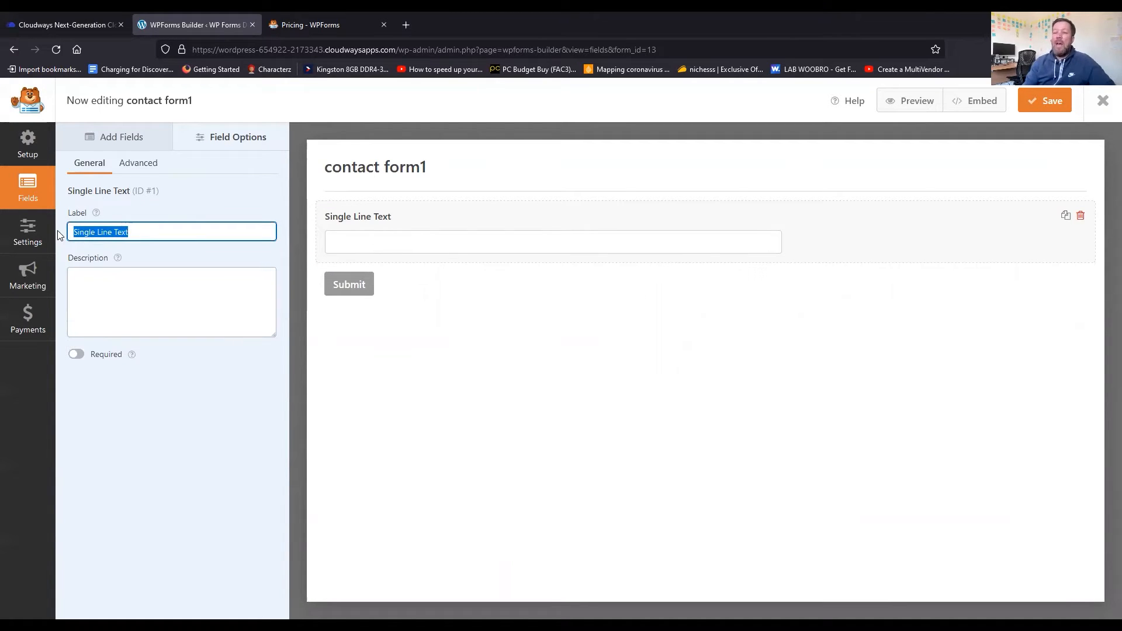
{"action": "type", "text": "Subject"}
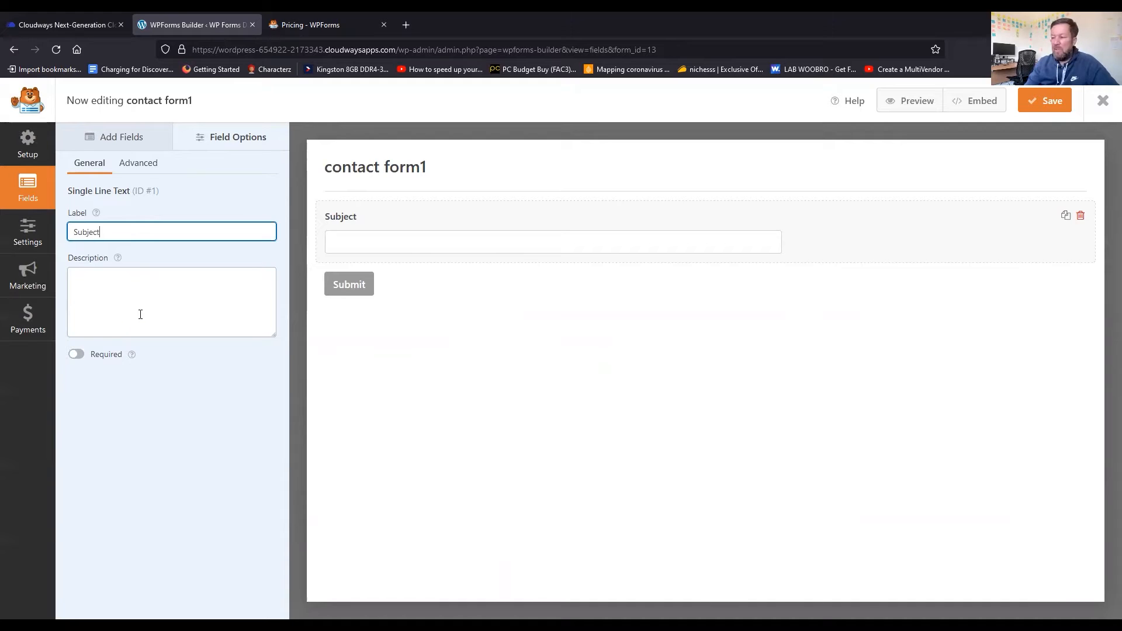
{"action": "left_click", "coordinate": [77, 358]}
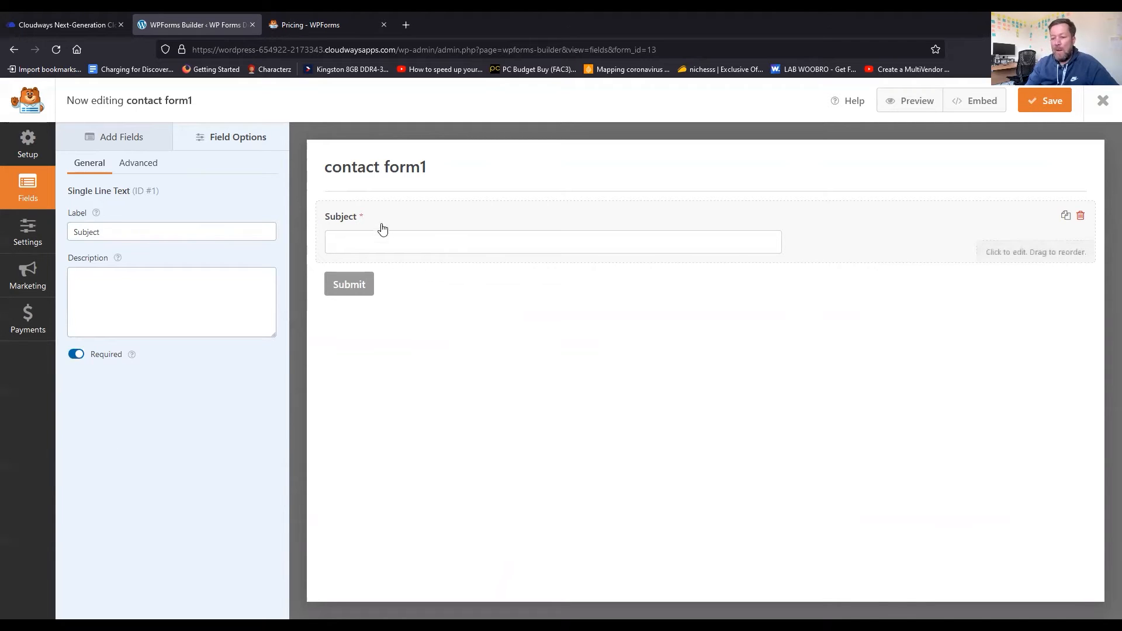
Make the Subject field optional and set its field size to Large
{"action": "left_click", "coordinate": [74, 356]}
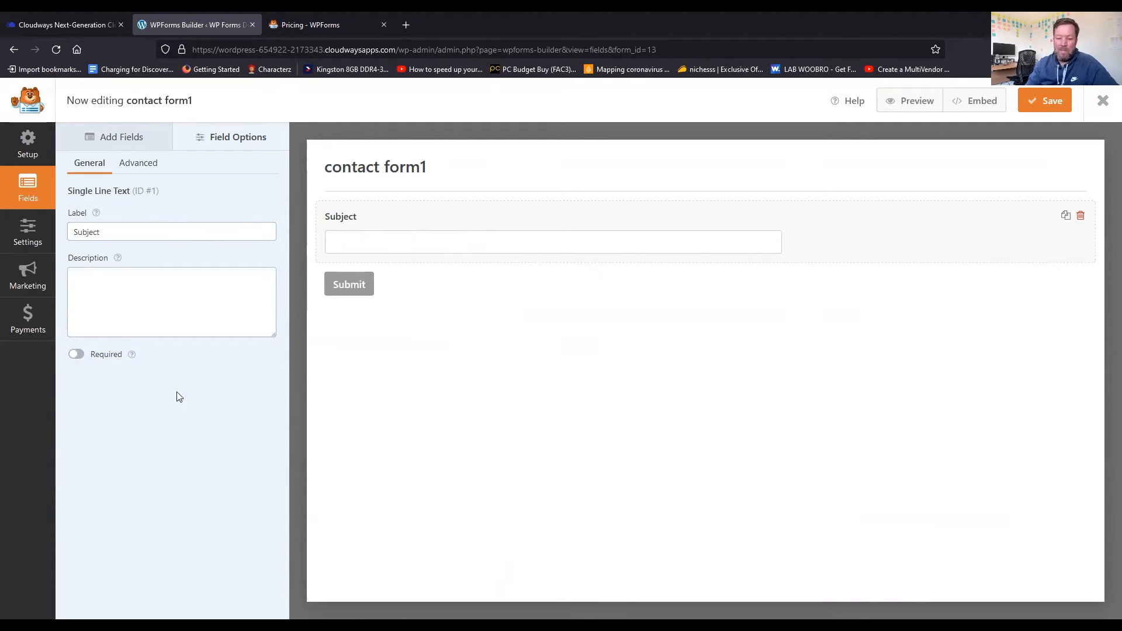
{"action": "left_click", "coordinate": [145, 168]}
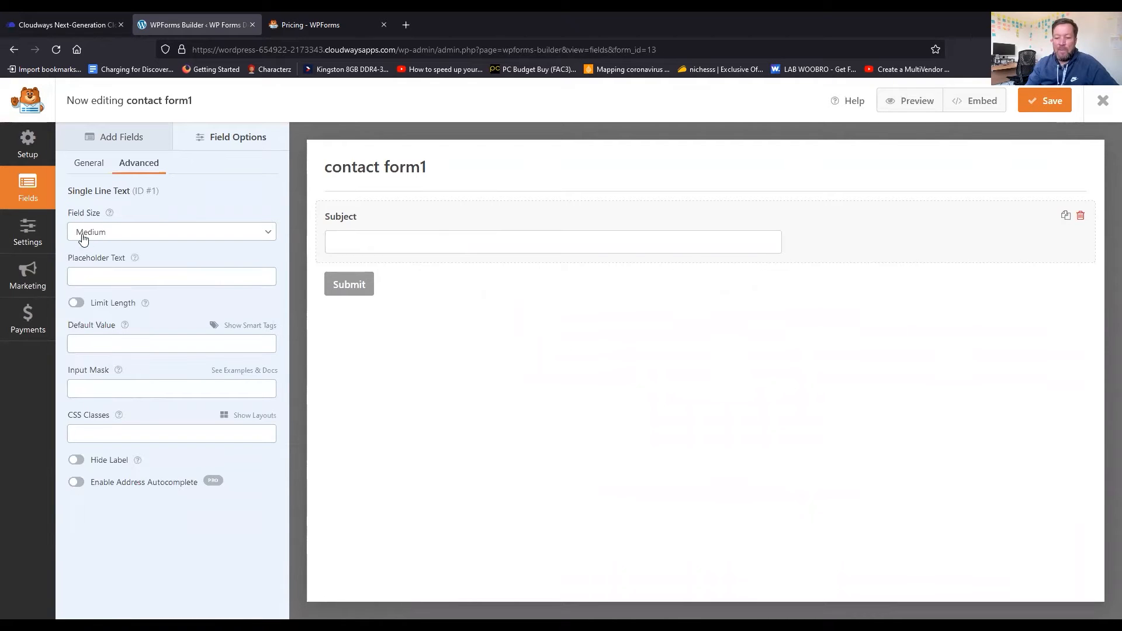
{"action": "left_click", "coordinate": [201, 235]}
{"action": "left_click", "coordinate": [185, 251]}
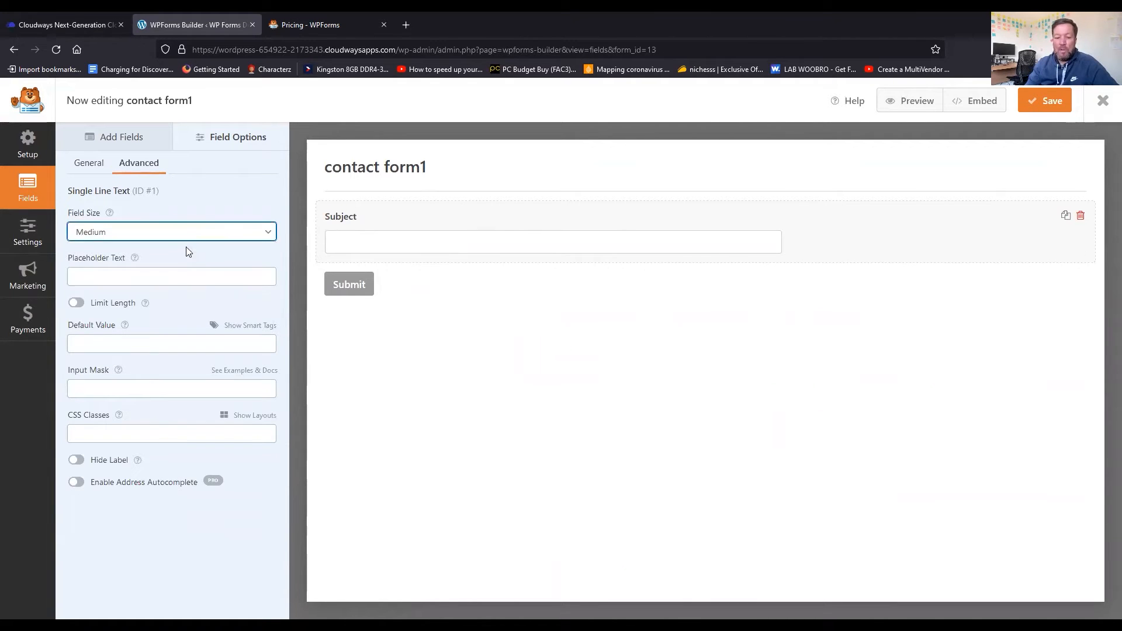
{"action": "left_click", "coordinate": [187, 236]}
{"action": "left_click", "coordinate": [189, 269]}
{"action": "left_click", "coordinate": [188, 234]}
{"action": "left_click", "coordinate": [183, 285]}
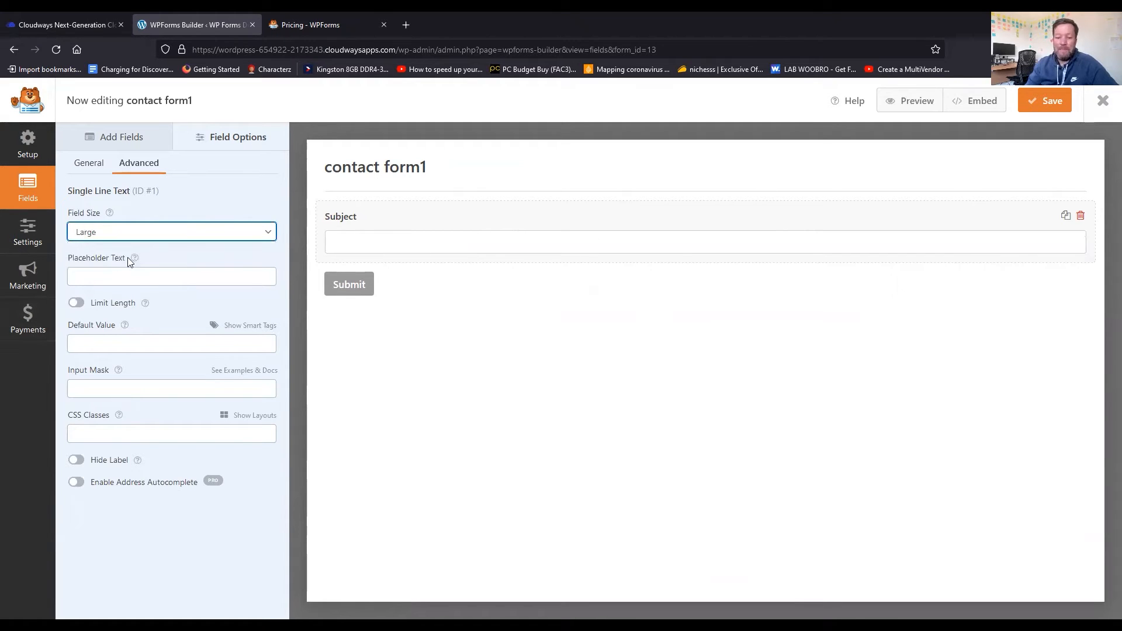
Set the Subject field's placeholder text to "Tell us what your message is about."
{"action": "left_click", "coordinate": [116, 275]}
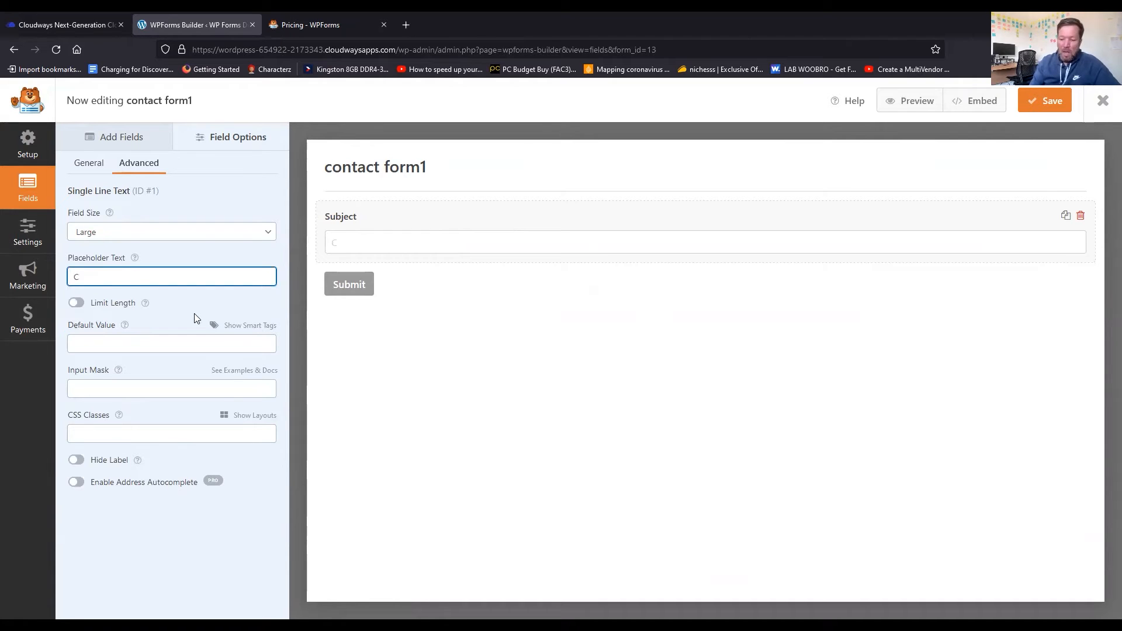
{"action": "type", "text": "Tell "}
{"action": "type", "text": "is"}
{"action": "type", "text": "us what "}
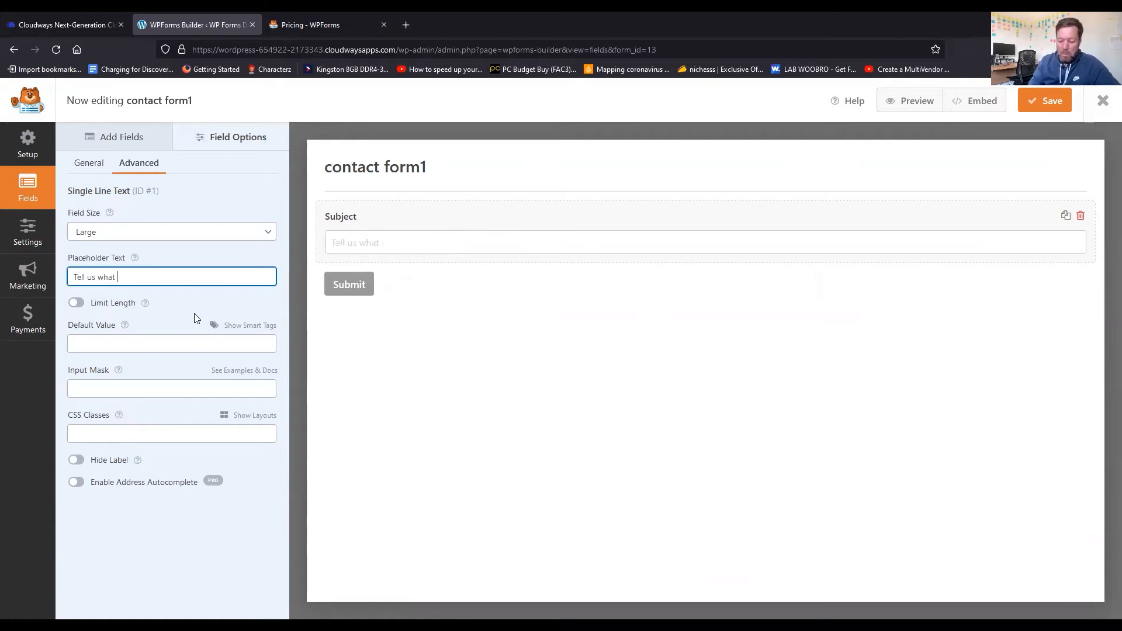
{"action": "type", "text": "your message us "}
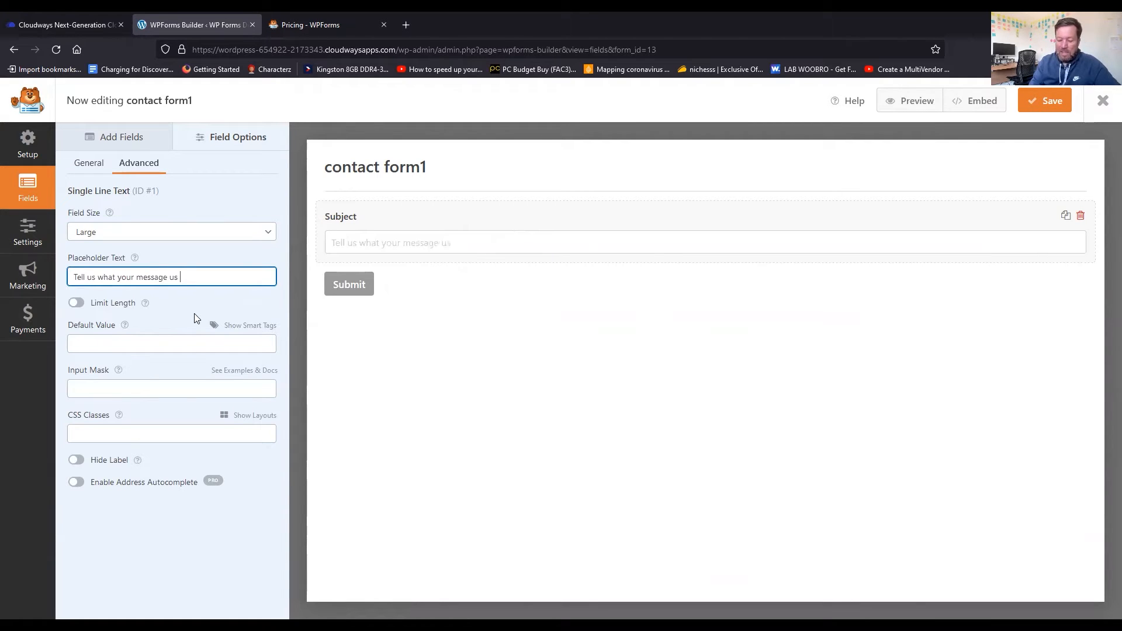
{"action": "key", "text": "BackSpace"}
{"action": "key", "text": "BackSpace"}
{"action": "key", "text": "BackSpace"}
{"action": "type", "text": "is about."}
Limit the Subject field's length to 18 characters and hide its label
{"action": "left_click", "coordinate": [76, 303]}
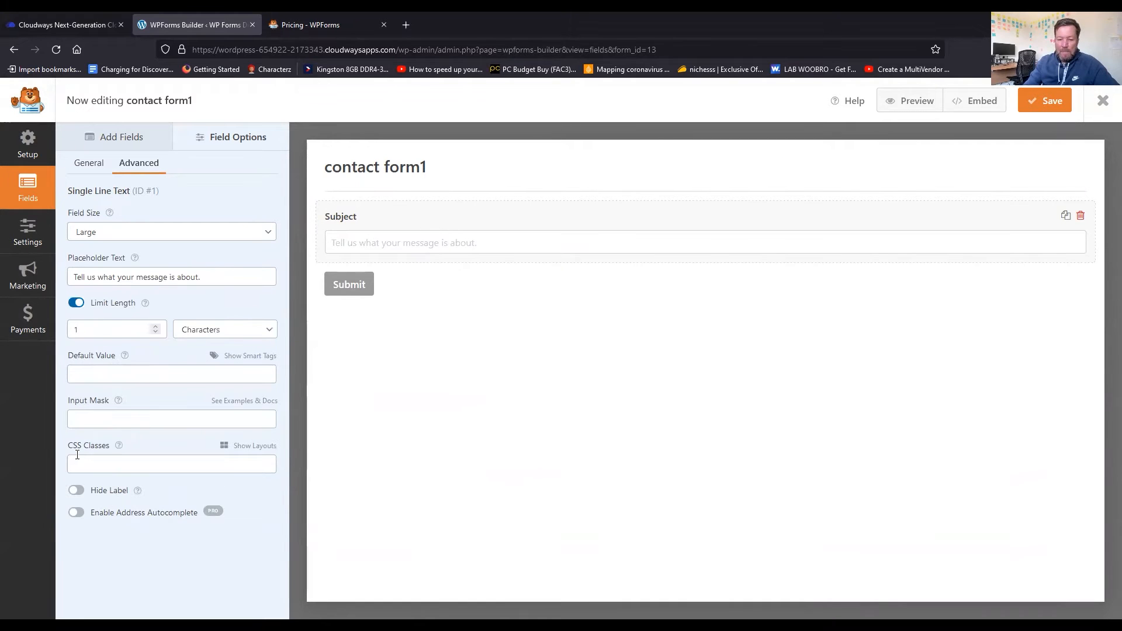
{"action": "left_click", "coordinate": [156, 326]}
{"action": "left_click", "coordinate": [155, 326]}
{"action": "left_click", "coordinate": [156, 326]}
{"action": "left_click", "coordinate": [155, 326]}
{"action": "left_click", "coordinate": [79, 492]}
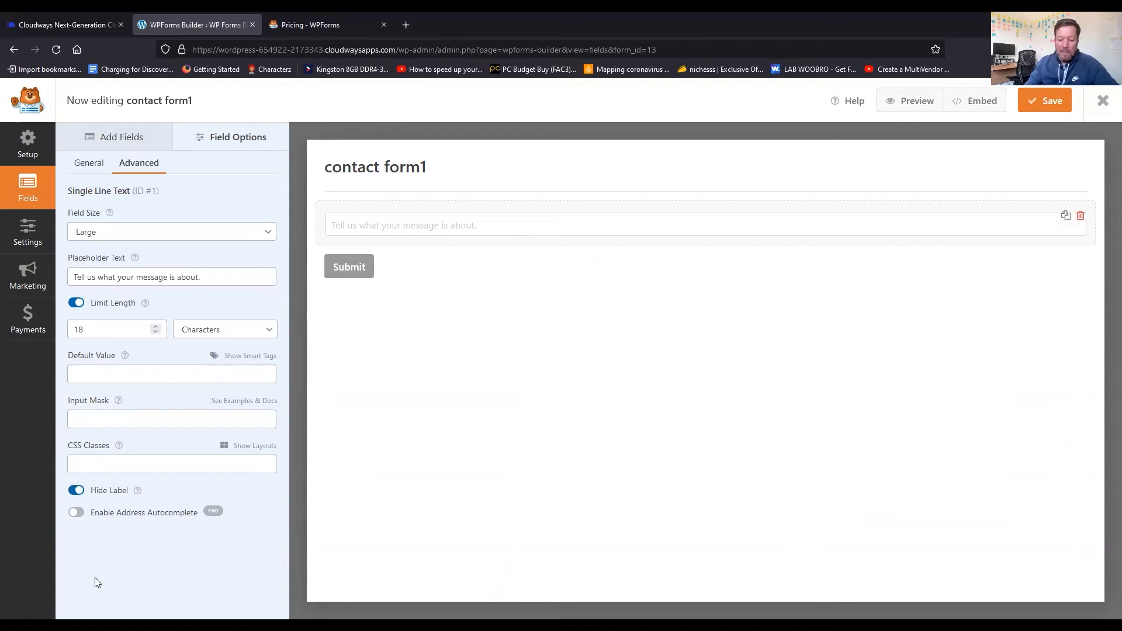
{"action": "left_click", "coordinate": [95, 166]}
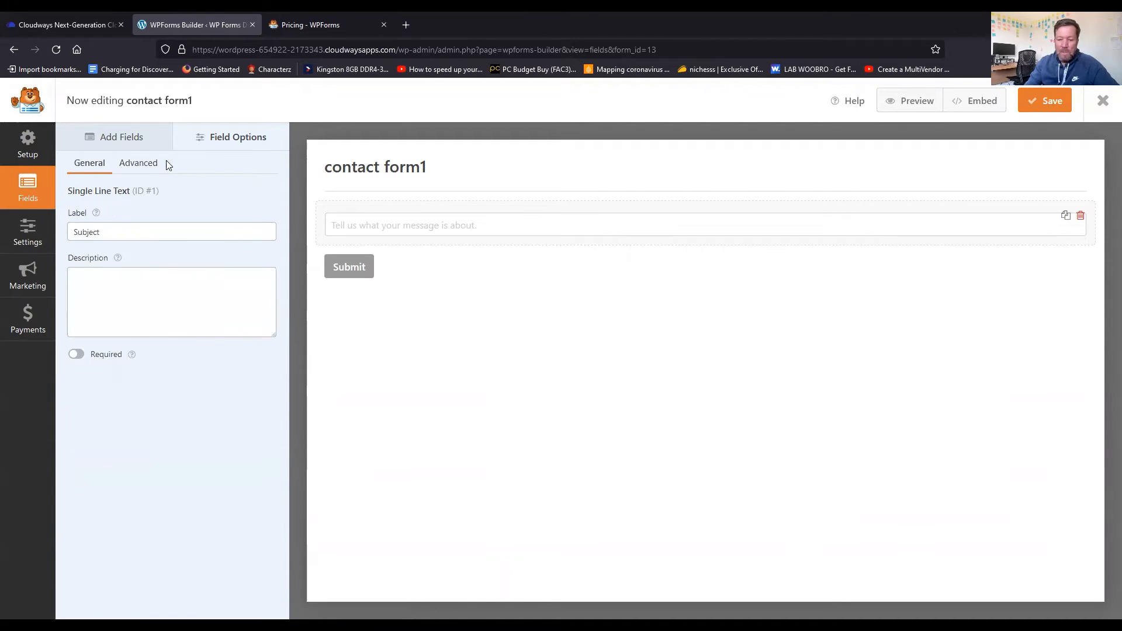
Add a Paragraph Text field below the Subject field and label it "Your Message"
{"action": "left_click", "coordinate": [134, 137]}
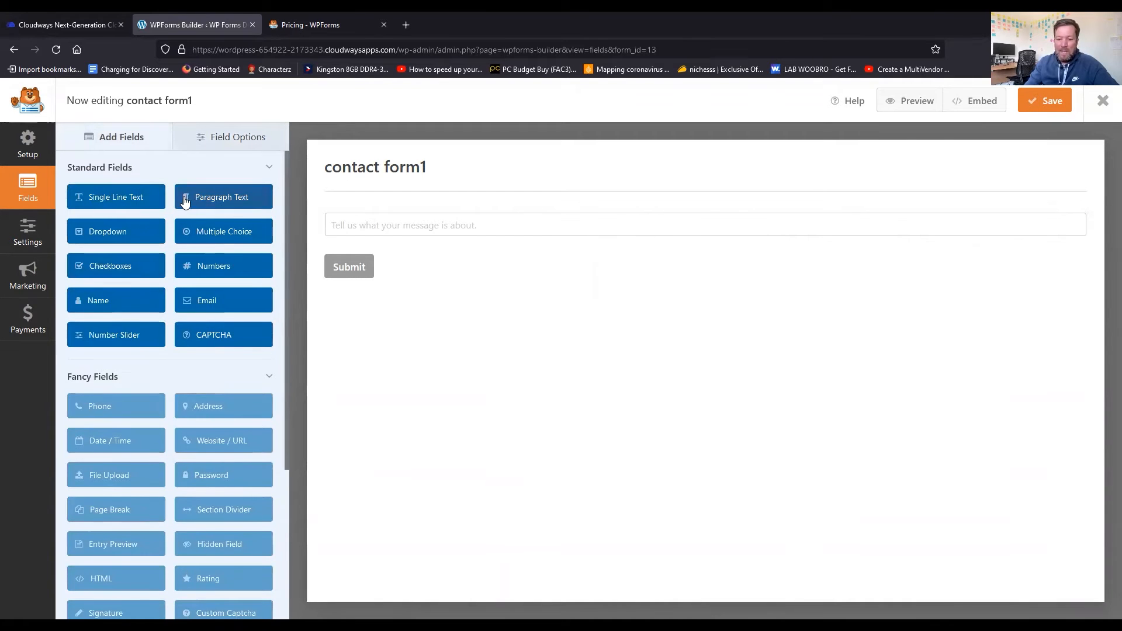
{"action": "left_click_drag", "start_coordinate": [206, 205], "coordinate": [368, 250]}
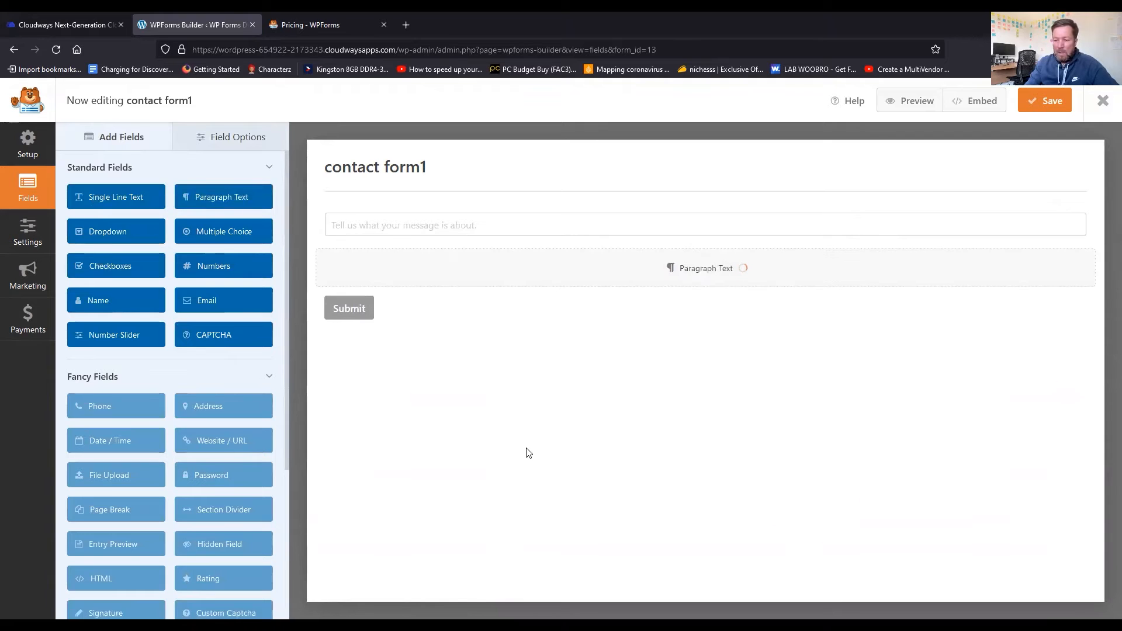
{"action": "left_click", "coordinate": [447, 292]}
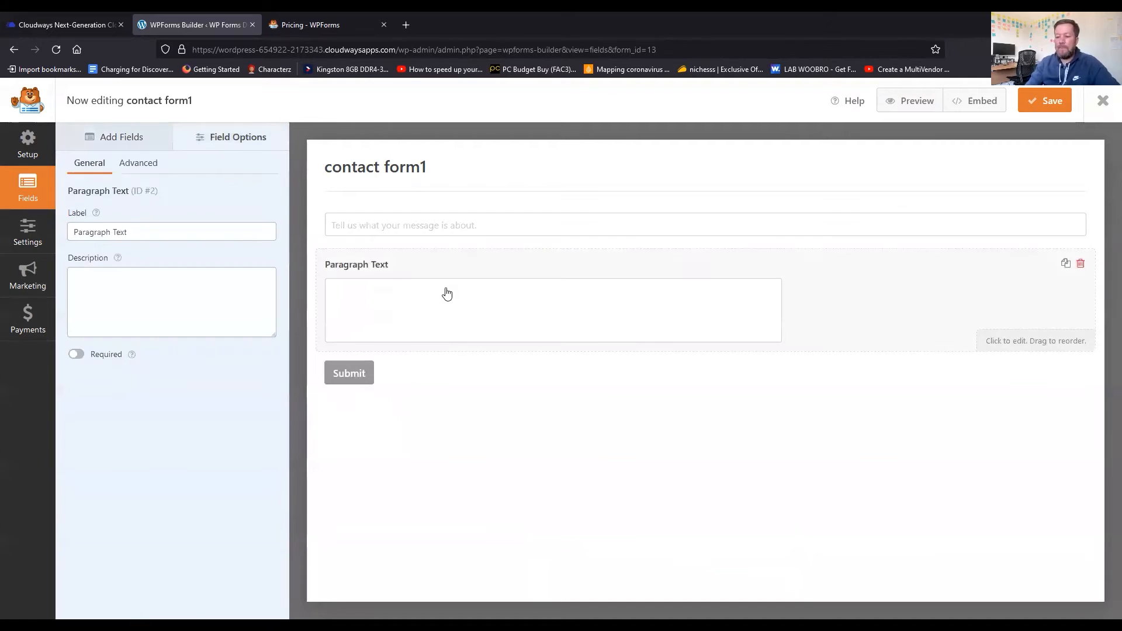
{"action": "left_click_drag", "start_coordinate": [151, 233], "coordinate": [5, 237]}
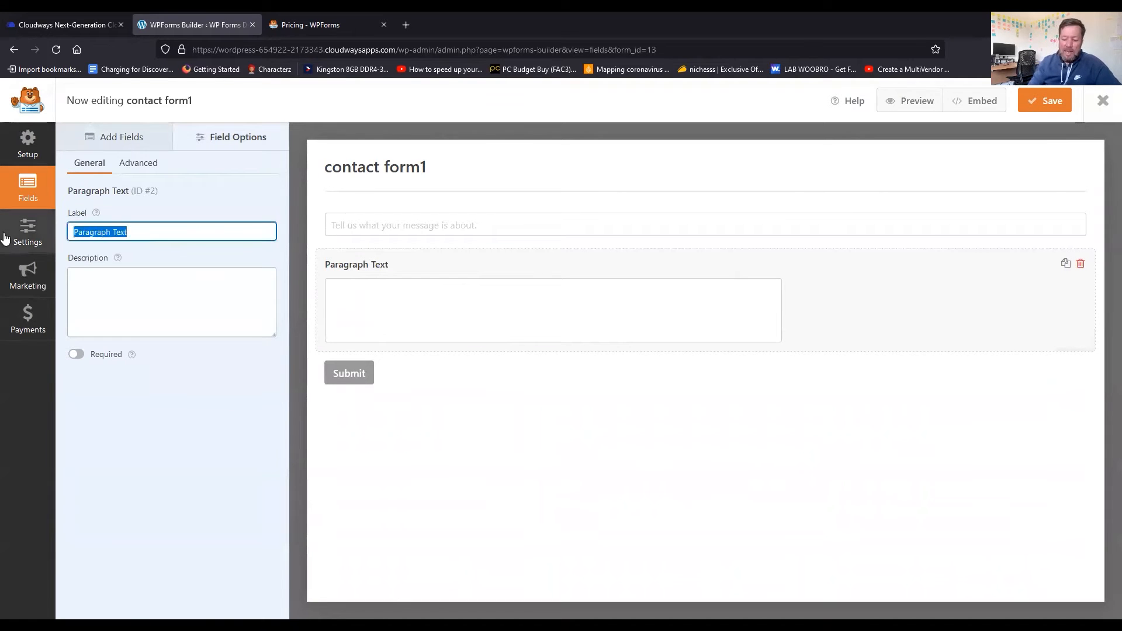
{"action": "type", "text": "Enter"}
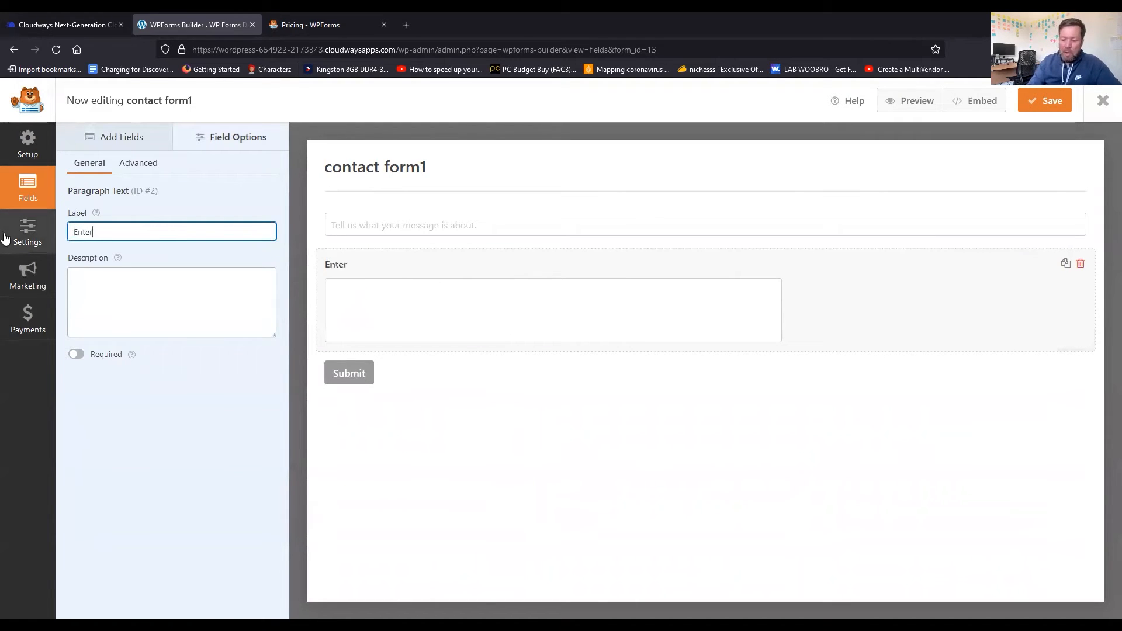
{"action": "type", "text": " your"}
{"action": "key", "text": "BackSpace"}
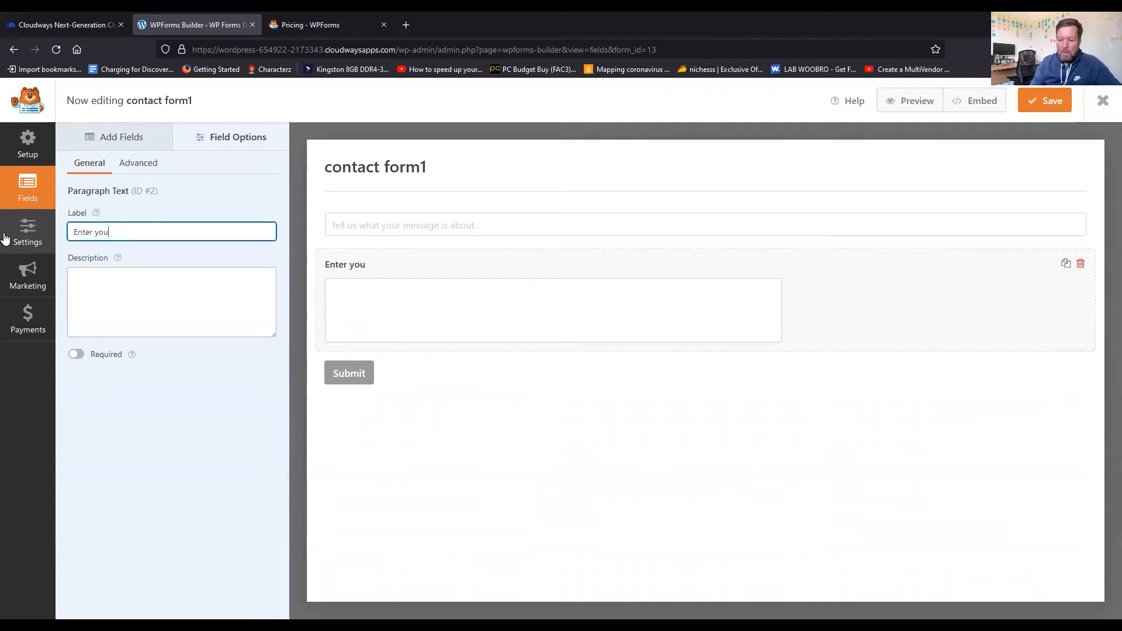
{"action": "type", "text": "r Message"}
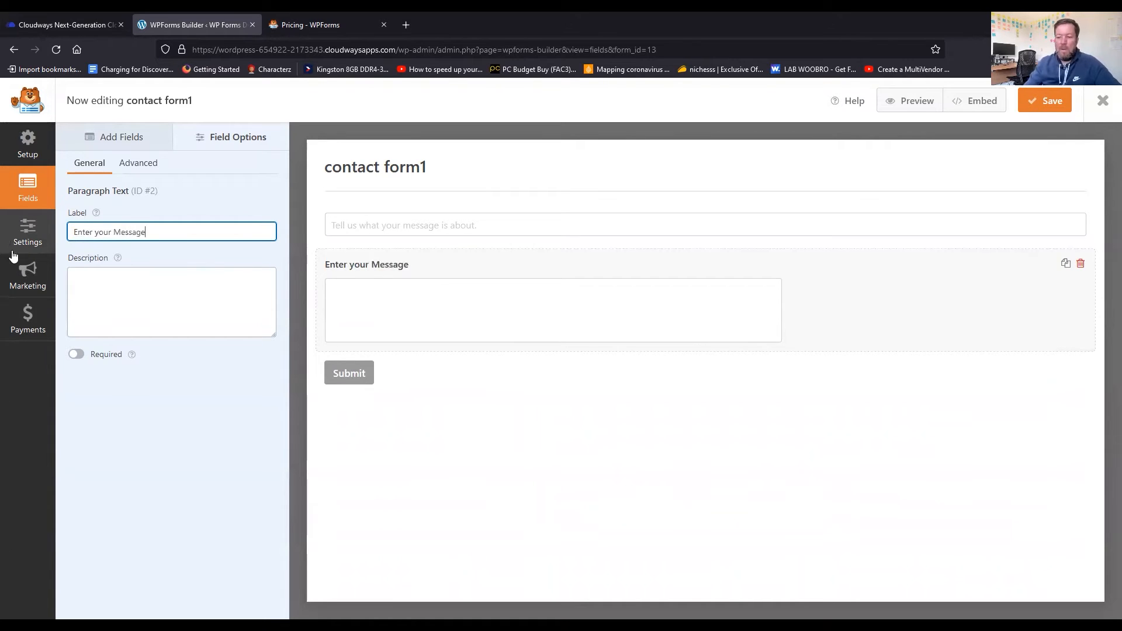
{"action": "left_click_drag", "start_coordinate": [103, 232], "coordinate": [5, 237]}
{"action": "type", "text": "Yo"}
Try the Large and Small field sizes on the Your Message field, then set it back to Medium
{"action": "left_click", "coordinate": [139, 163]}
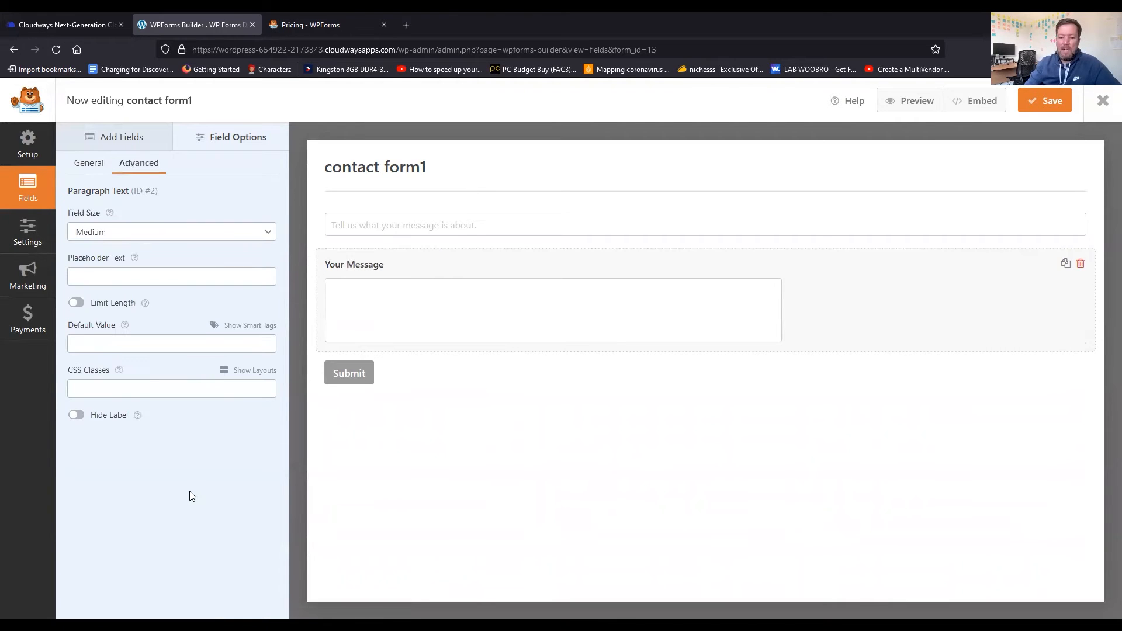
{"action": "left_click", "coordinate": [158, 235]}
{"action": "left_click", "coordinate": [127, 284]}
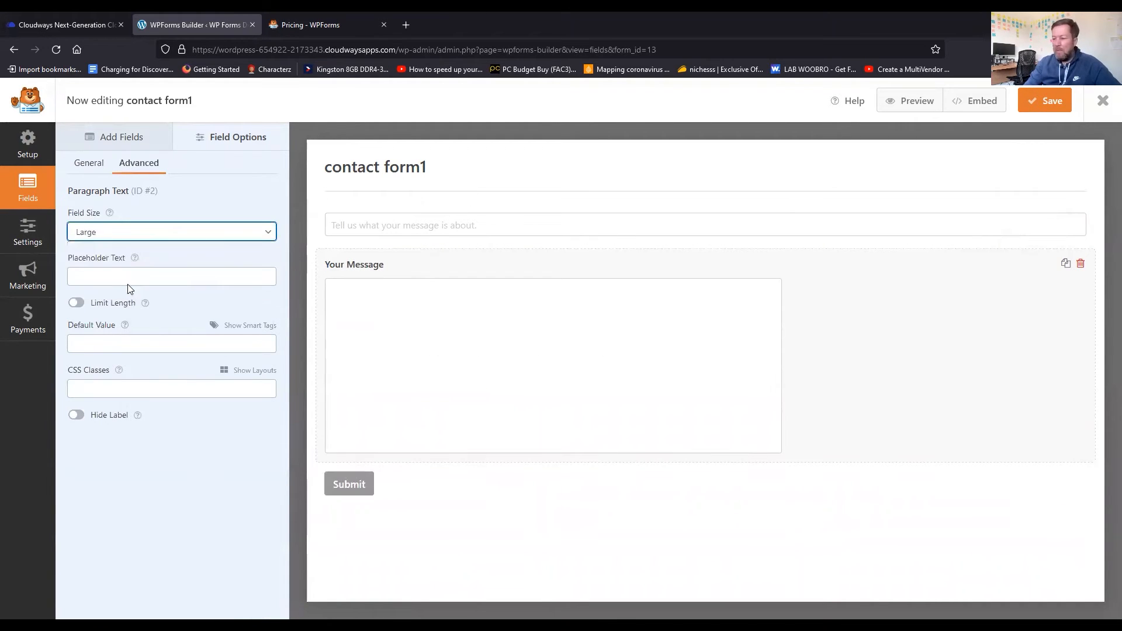
{"action": "left_click", "coordinate": [164, 232]}
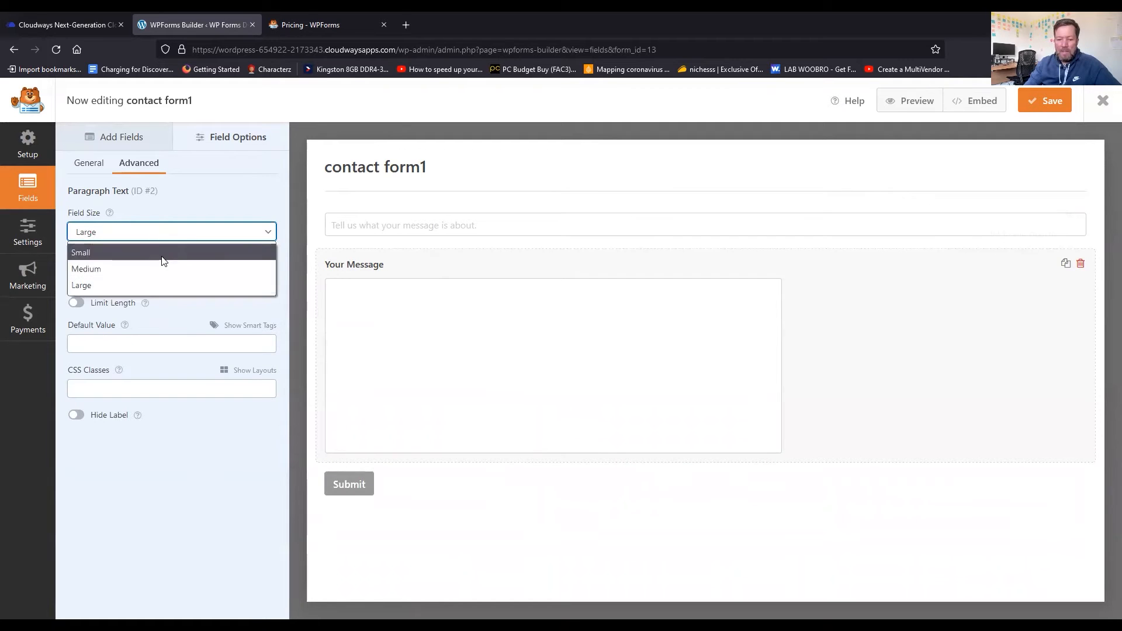
{"action": "left_click", "coordinate": [163, 261]}
{"action": "left_click", "coordinate": [162, 233]}
{"action": "left_click", "coordinate": [161, 268]}
{"action": "left_click", "coordinate": [165, 233]}
{"action": "left_click", "coordinate": [160, 283]}
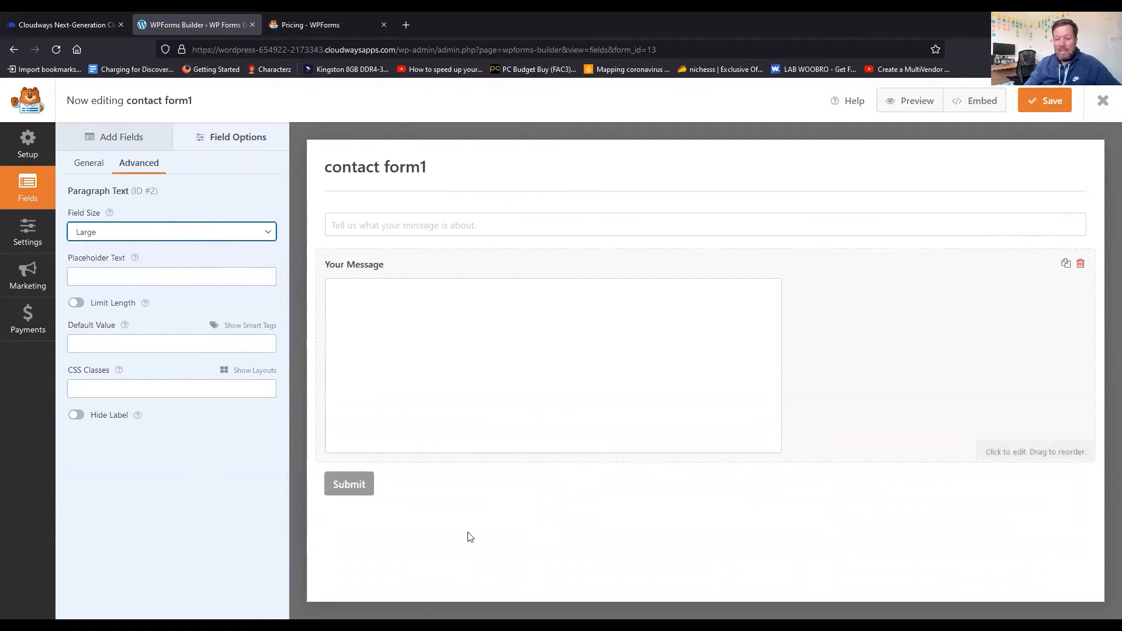
{"action": "left_click", "coordinate": [125, 234]}
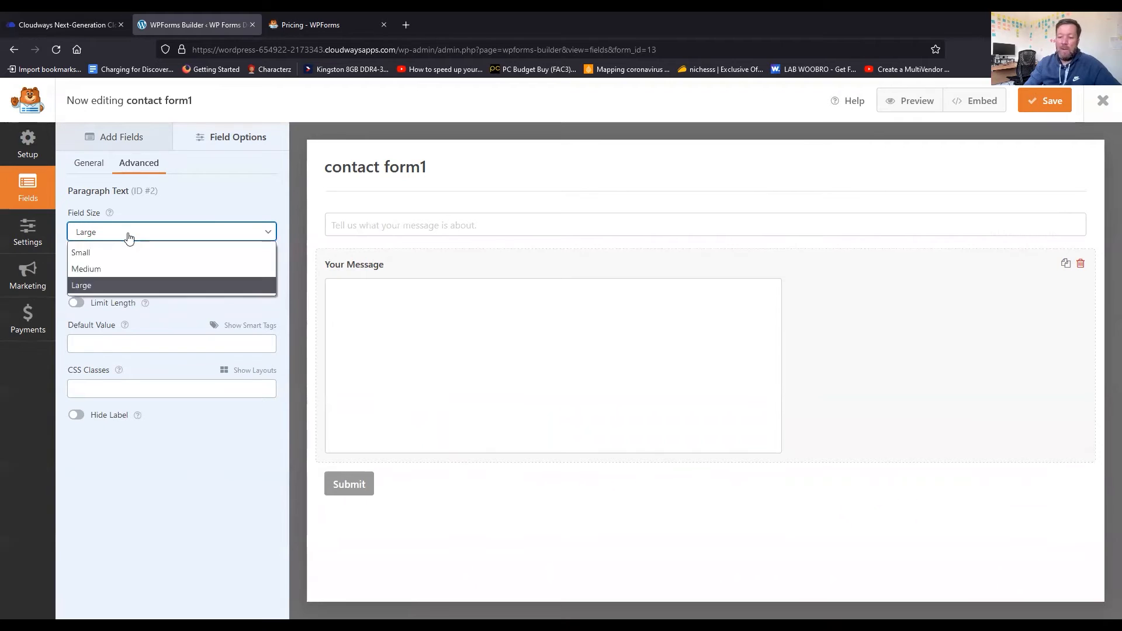
{"action": "left_click", "coordinate": [124, 268]}
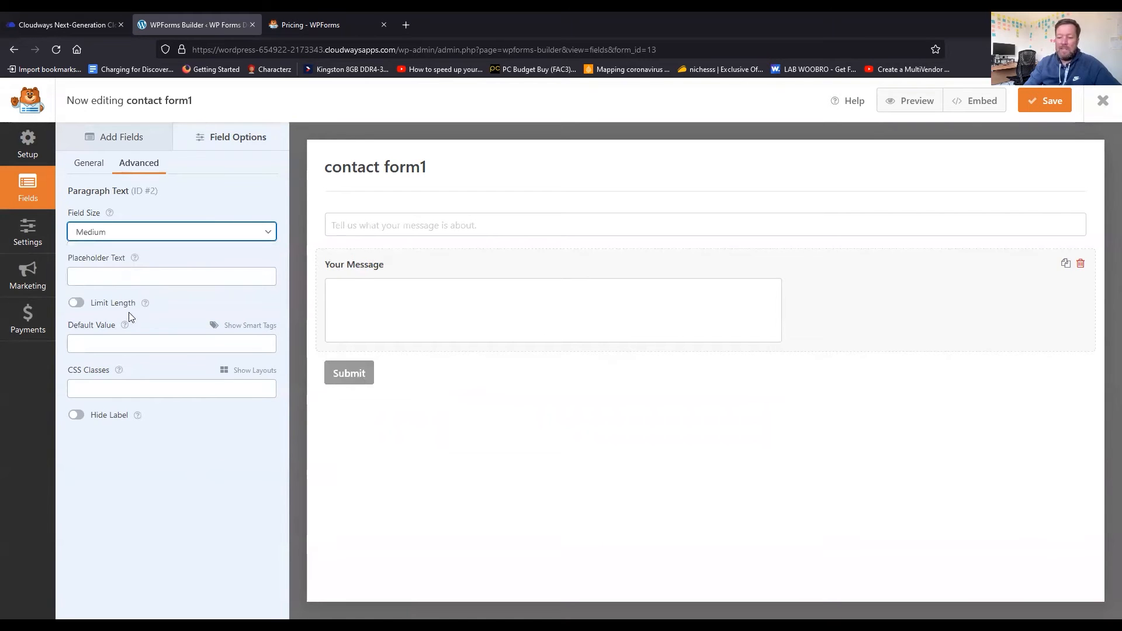
Set the Your Message field's placeholder text to "Tell us everything"
{"action": "left_click", "coordinate": [110, 277]}
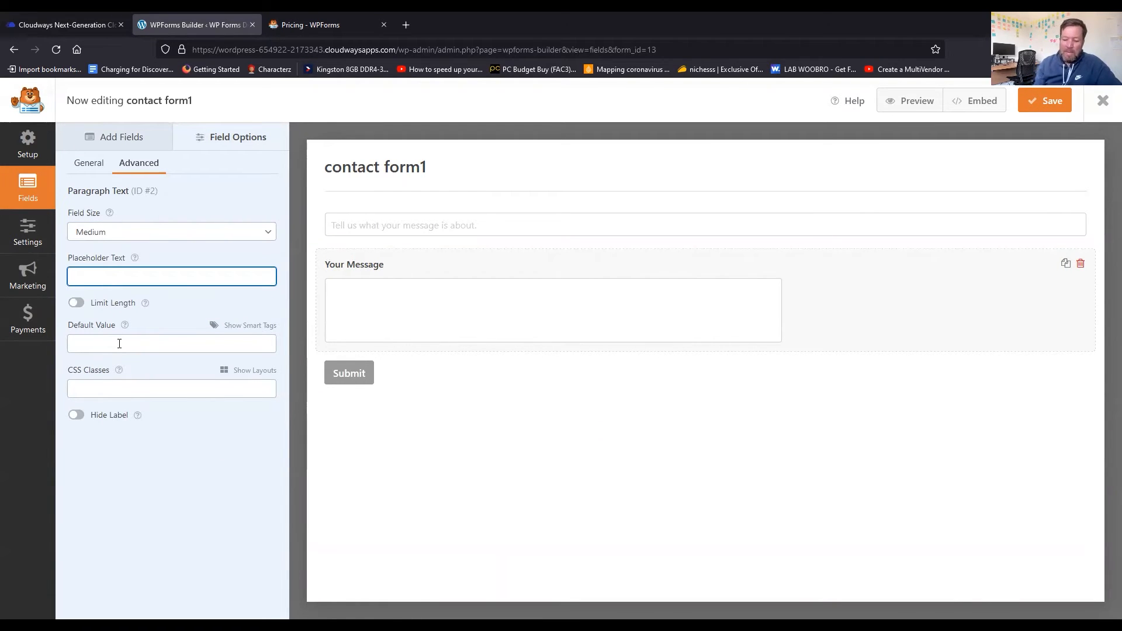
{"action": "type", "text": "Tell us  everything"}
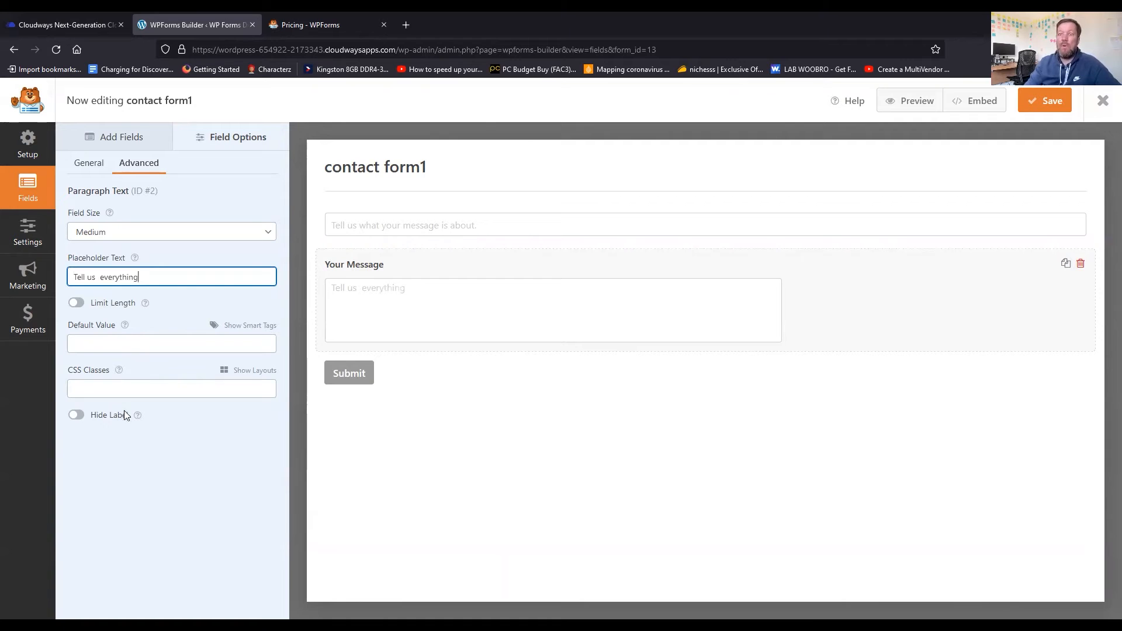
Add a Dropdown field below the Your Message field and label it "Choose your subject"
{"action": "left_click", "coordinate": [102, 141]}
{"action": "left_click_drag", "start_coordinate": [390, 374], "coordinate": [389, 351]}
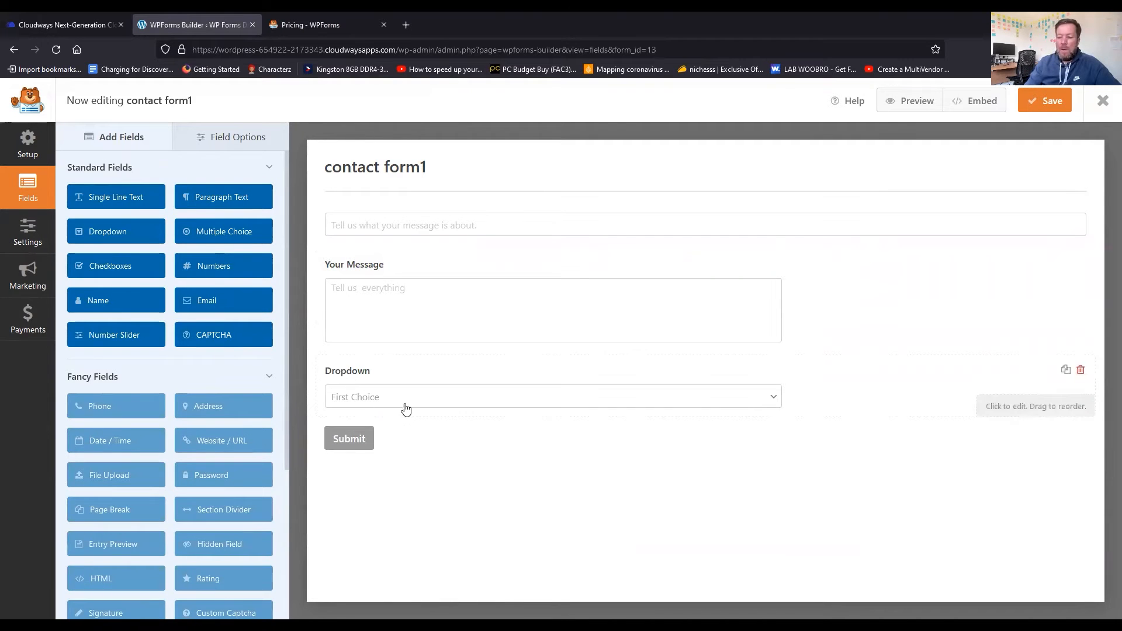
{"action": "left_click", "coordinate": [403, 380]}
{"action": "double_click", "coordinate": [112, 228]}
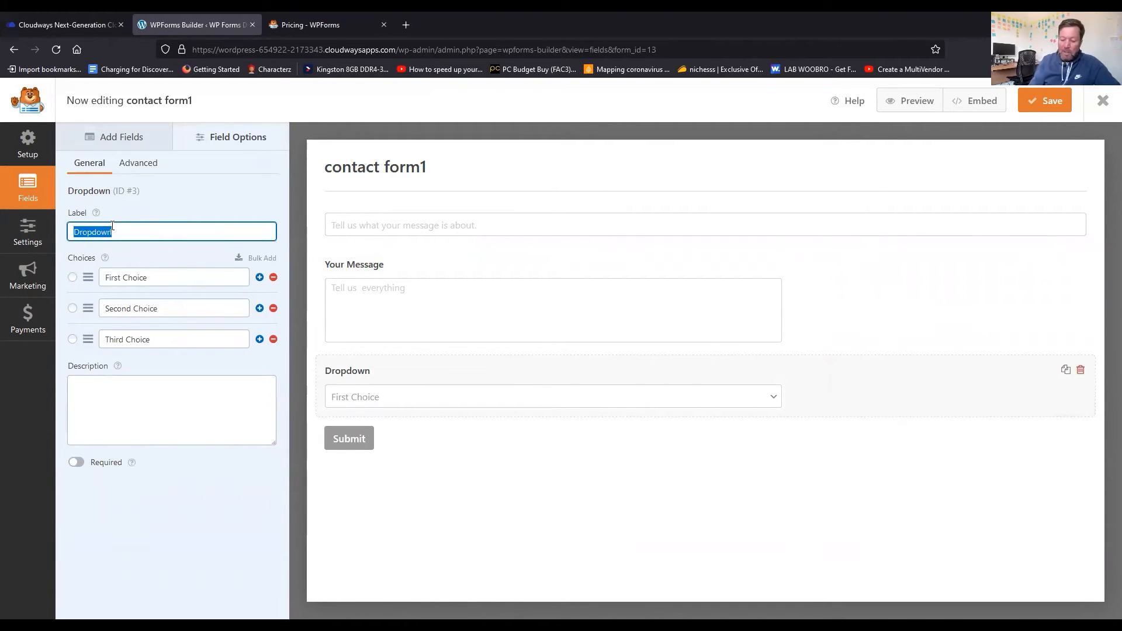
{"action": "type", "text": "Choose your subject"}
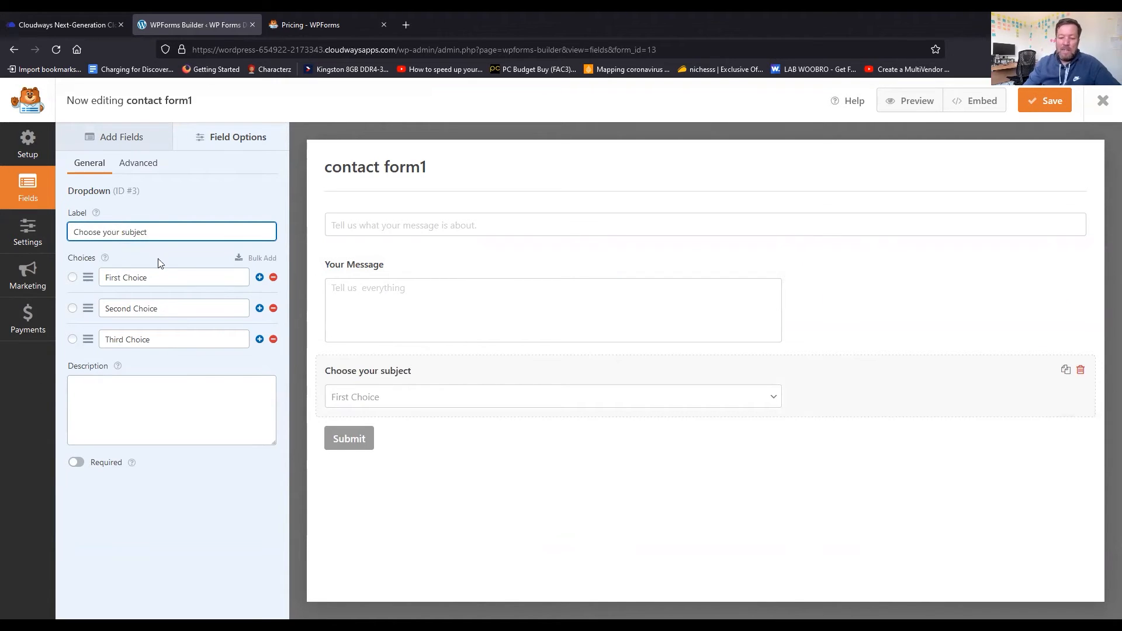
Name the three choices of the "Choose your subject" dropdown SEO, Digital Marketing and Social Media
{"action": "triple_click", "coordinate": [150, 277]}
{"action": "type", "text": "SEO"}
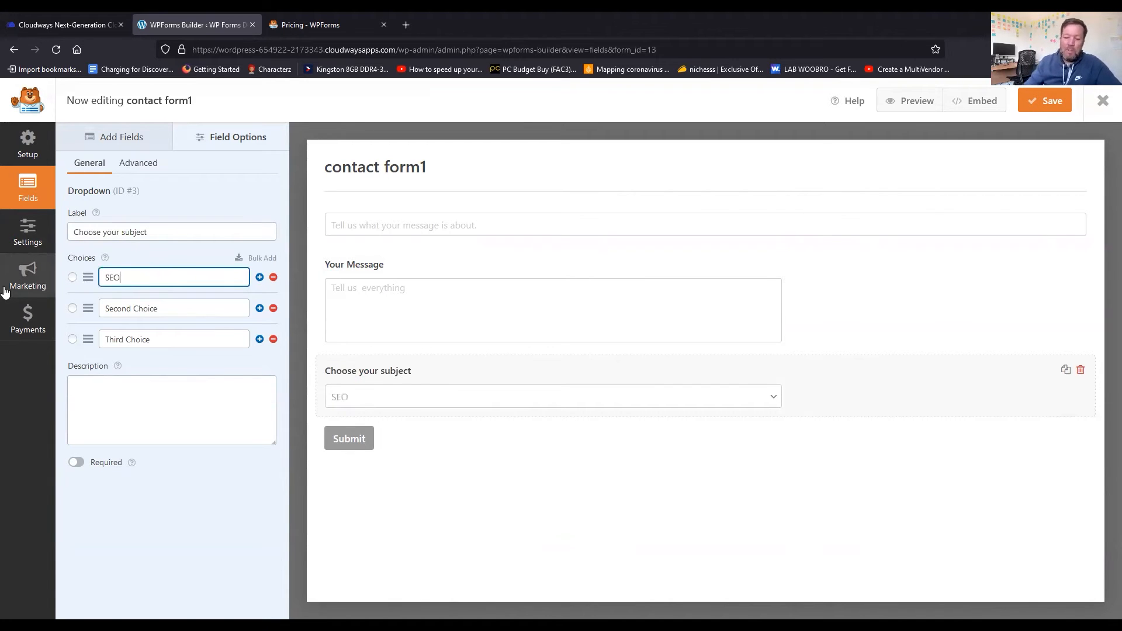
{"action": "triple_click", "coordinate": [119, 302]}
{"action": "type", "text": "Digital Mat"}
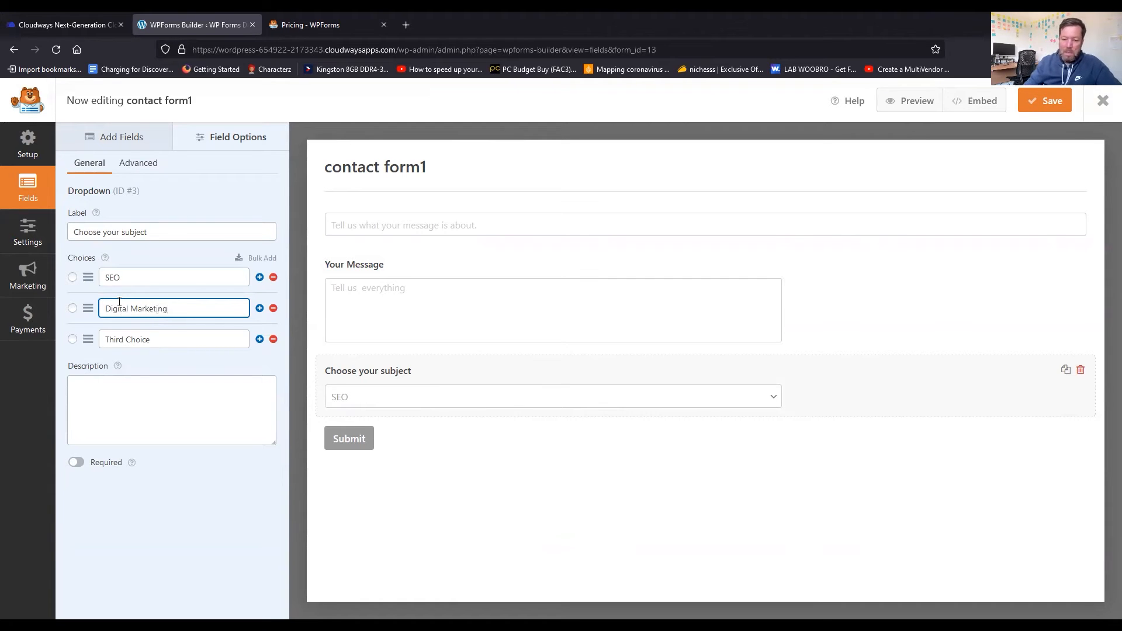
{"action": "triple_click", "coordinate": [173, 338]}
{"action": "type", "text": "So"}
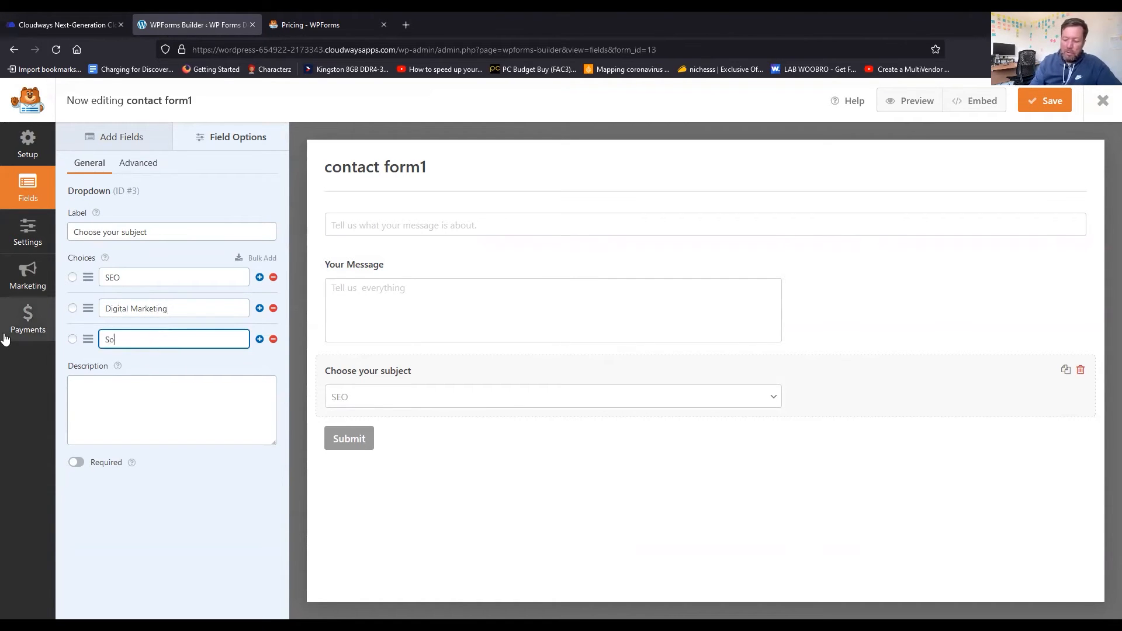
{"action": "type", "text": "cial Media"}
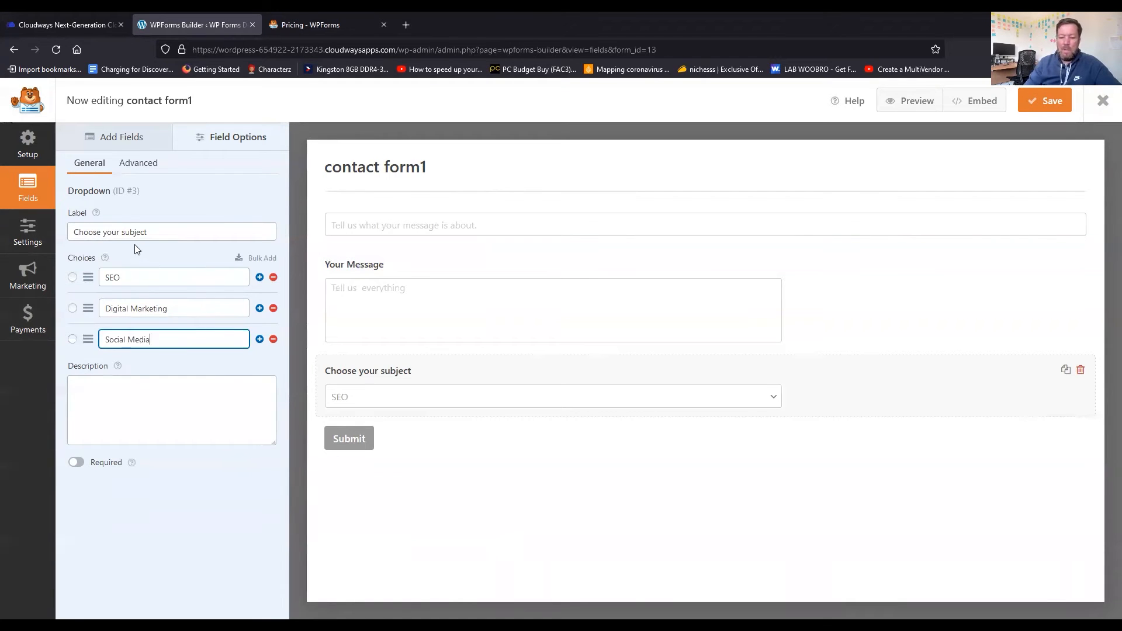
{"action": "left_click", "coordinate": [192, 501]}
Set the style of the "Choose your subject" dropdown to Modern
{"action": "left_click", "coordinate": [138, 163]}
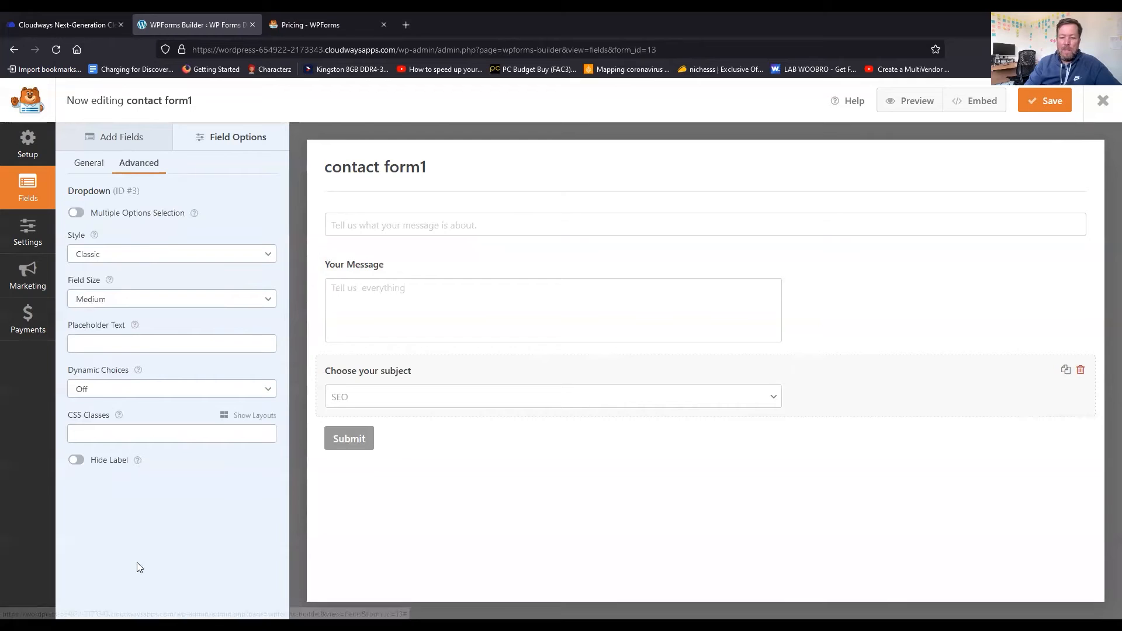
{"action": "left_click", "coordinate": [117, 254]}
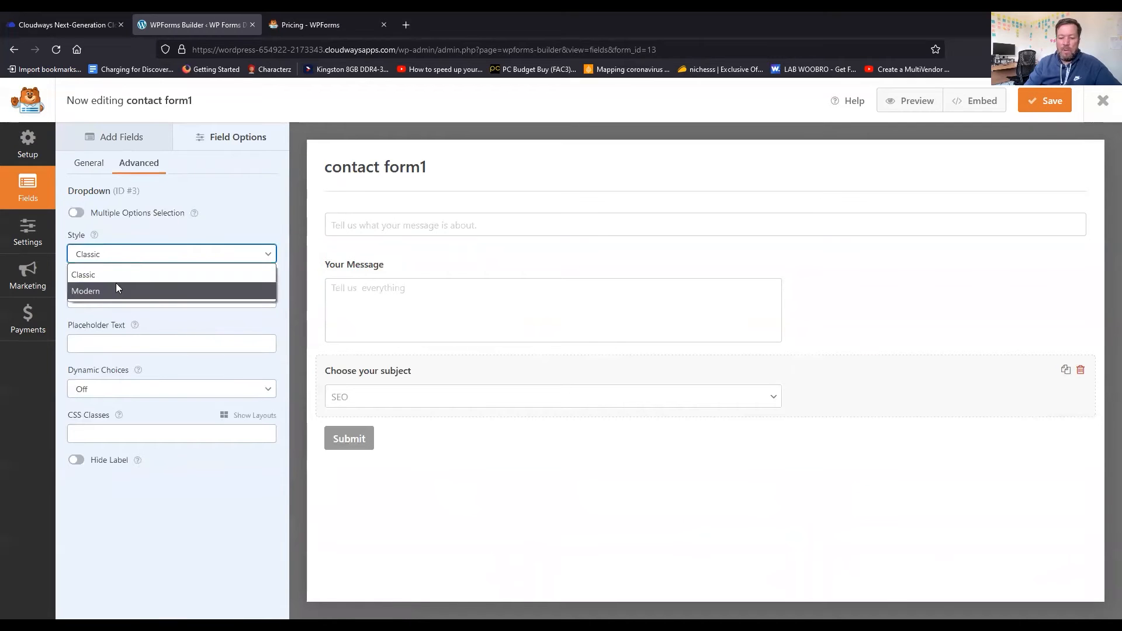
{"action": "left_click", "coordinate": [116, 286]}
{"action": "left_click", "coordinate": [121, 254]}
{"action": "left_click", "coordinate": [120, 254]}
{"action": "key", "text": "Up"}
{"action": "left_click", "coordinate": [176, 260]}
{"action": "left_click", "coordinate": [176, 289]}
{"action": "left_click", "coordinate": [168, 255]}
{"action": "left_click", "coordinate": [159, 287]}
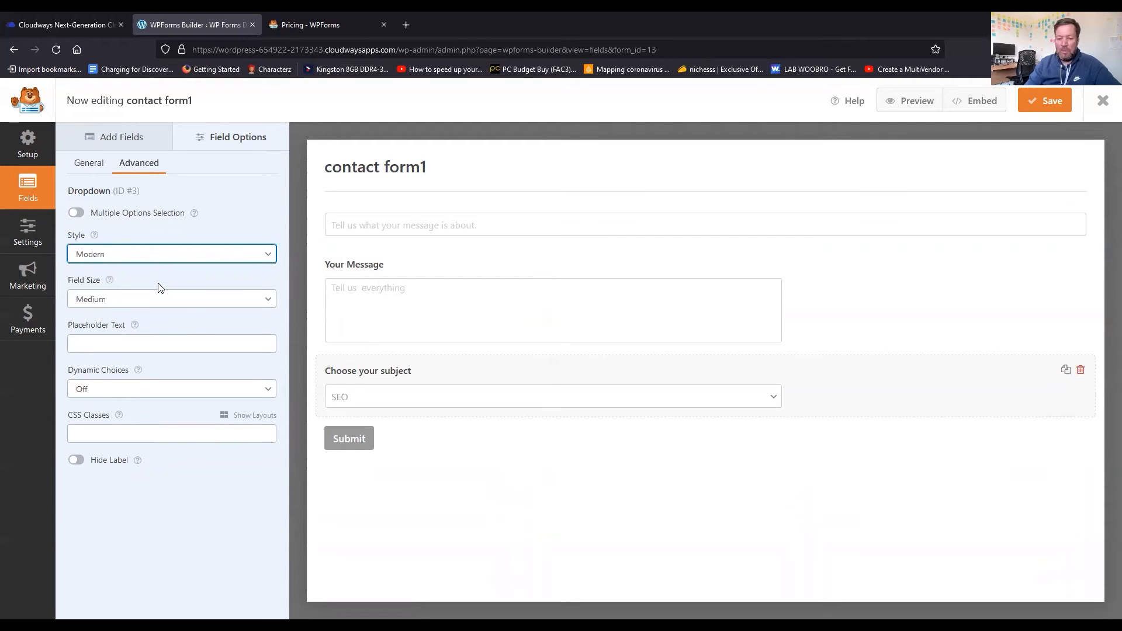
Set the "Choose your subject" dropdown's style to Classic and check its choices in a preview of the form
{"action": "left_click", "coordinate": [160, 253]}
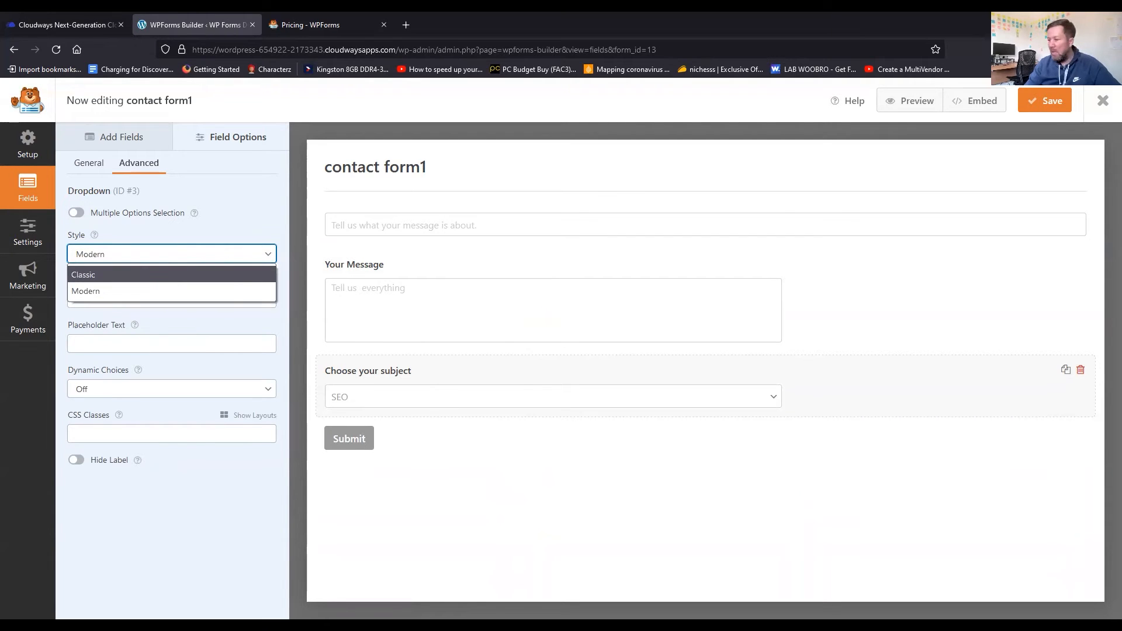
{"action": "left_click", "coordinate": [159, 275]}
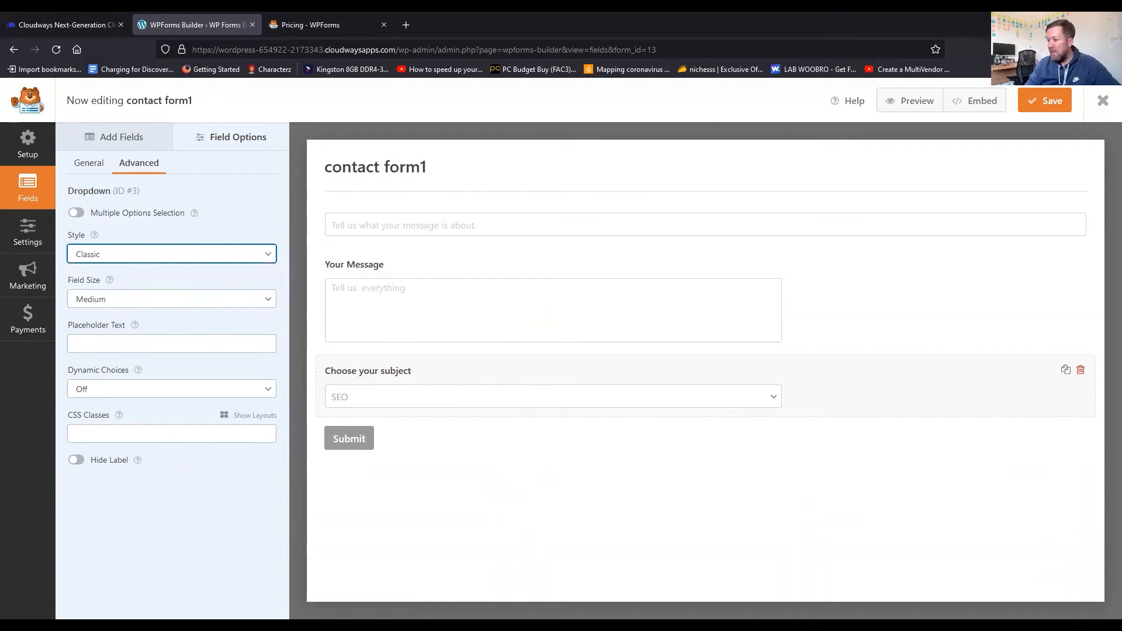
{"action": "left_click", "coordinate": [918, 103]}
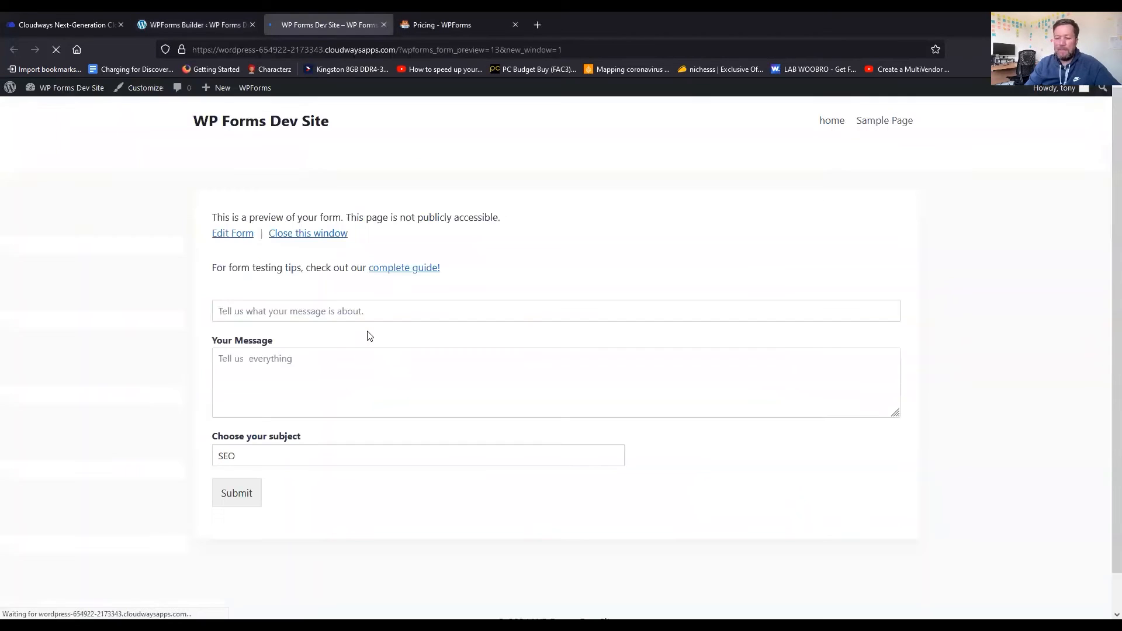
{"action": "left_click", "coordinate": [355, 462]}
{"action": "left_click", "coordinate": [346, 496]}
{"action": "scroll", "coordinate": [603, 231], "scroll_direction": "down", "scroll_amount": 1}
{"action": "scroll", "coordinate": [603, 231], "scroll_direction": "up", "scroll_amount": 1}
{"action": "left_click", "coordinate": [223, 25]}
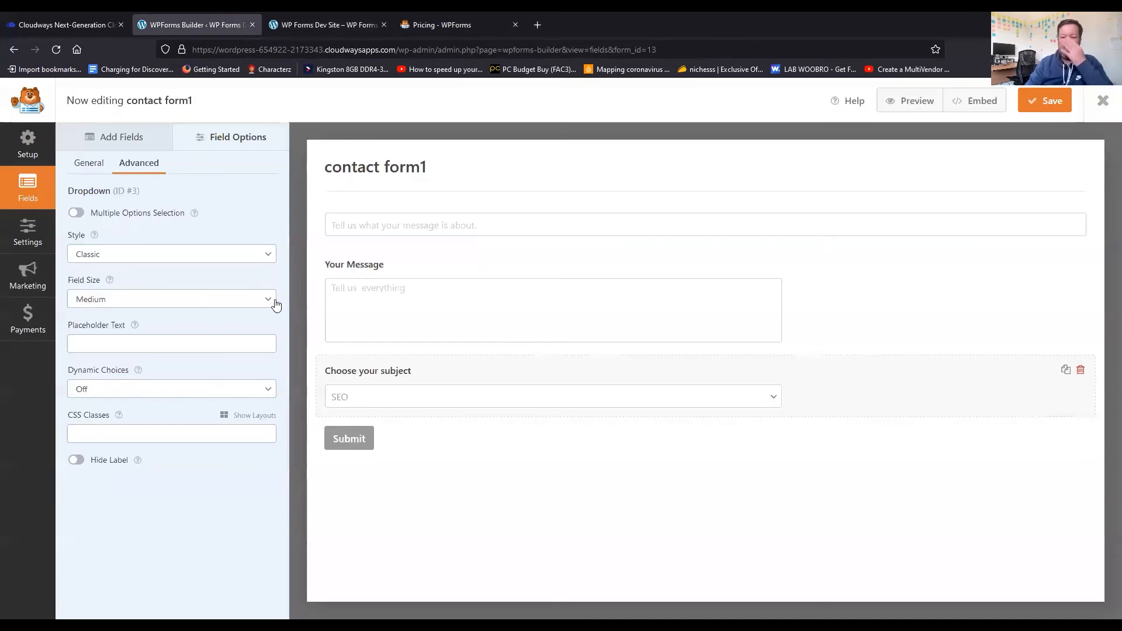
Set the "Choose your subject" dropdown's style to Modern and save the form
{"action": "left_click", "coordinate": [195, 300]}
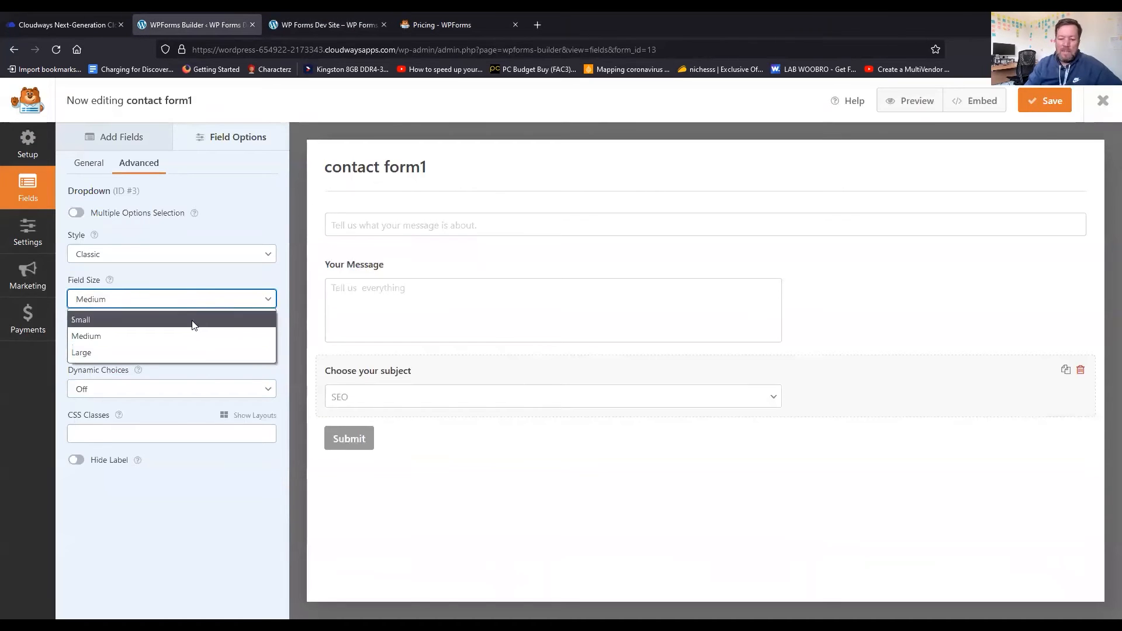
{"action": "left_click", "coordinate": [194, 284]}
{"action": "left_click", "coordinate": [192, 255]}
{"action": "left_click", "coordinate": [191, 291]}
{"action": "left_click", "coordinate": [1039, 103]}
Preview the form and test the subject dropdown by choosing Digital Marketing and Social Media
{"action": "left_click", "coordinate": [908, 106]}
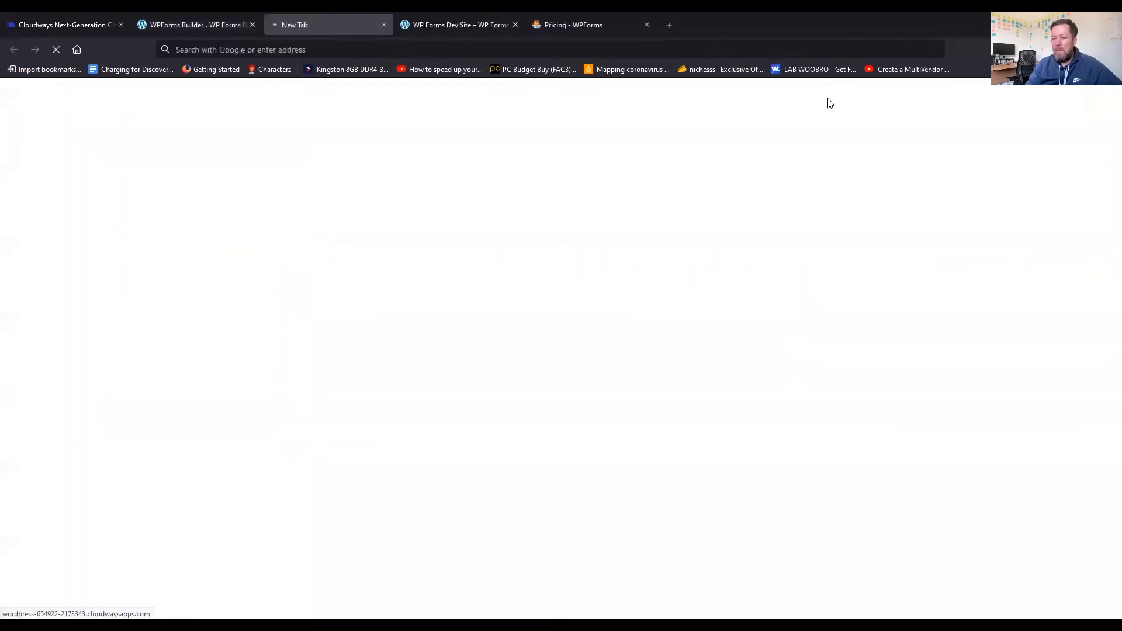
{"action": "left_click", "coordinate": [345, 474]}
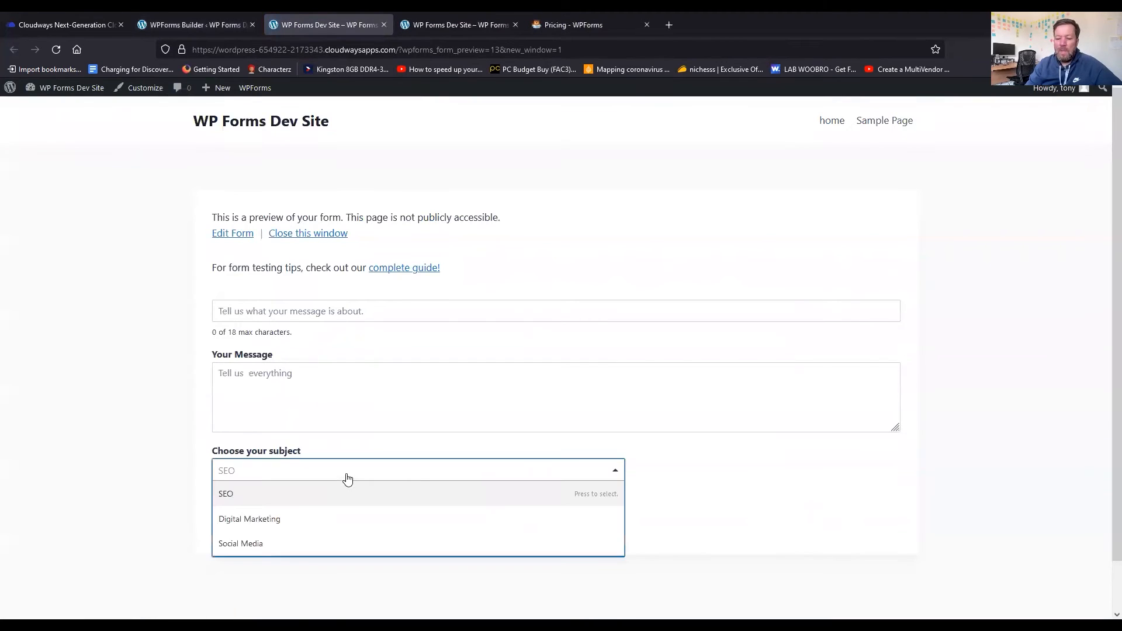
{"action": "left_click", "coordinate": [319, 525]}
{"action": "left_click", "coordinate": [341, 469]}
{"action": "left_click", "coordinate": [328, 540]}
{"action": "left_click", "coordinate": [163, 293]}
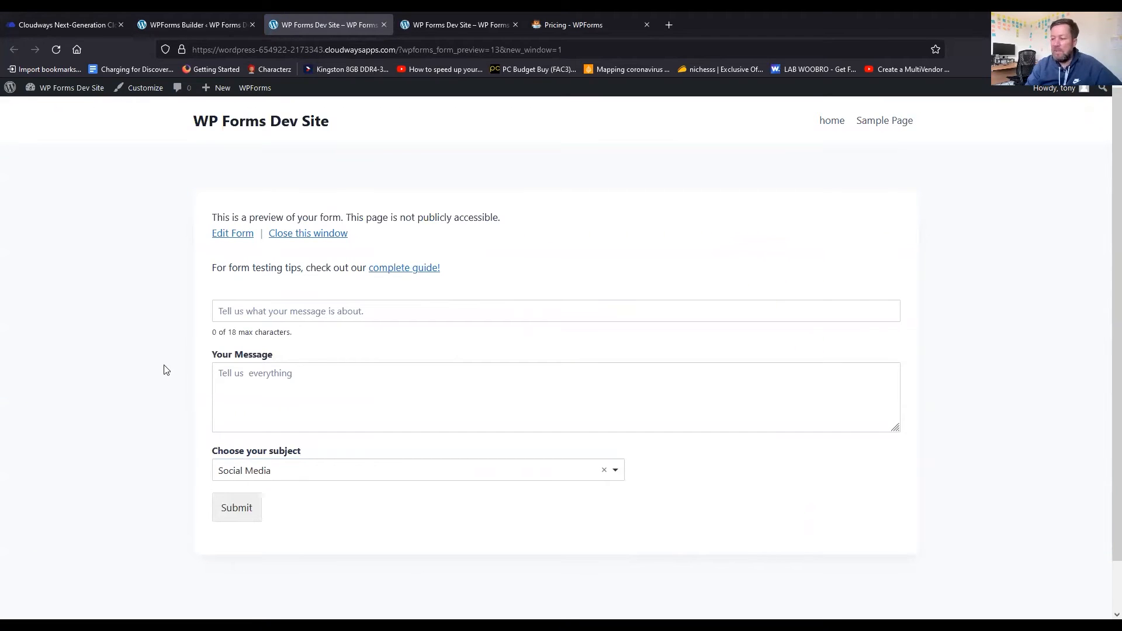
In the form builder, add a Multiple Choice field below the subject dropdown, labelled "Have you read and agree with our privacy policy"
{"action": "left_click", "coordinate": [188, 16]}
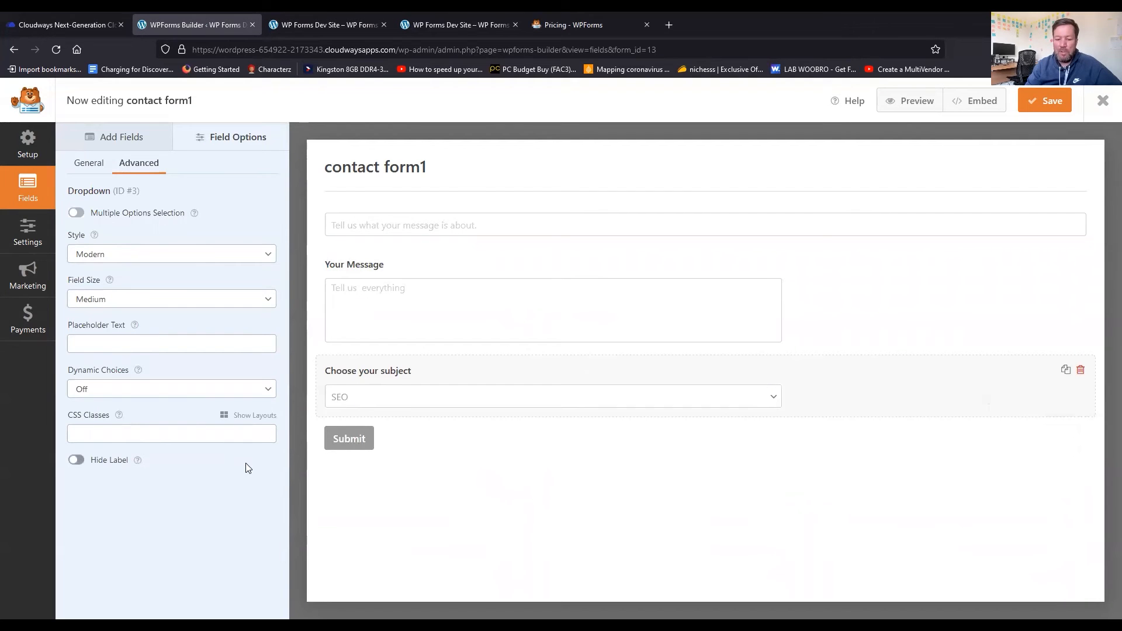
{"action": "left_click", "coordinate": [128, 135]}
{"action": "left_click_drag", "start_coordinate": [226, 234], "coordinate": [419, 453]}
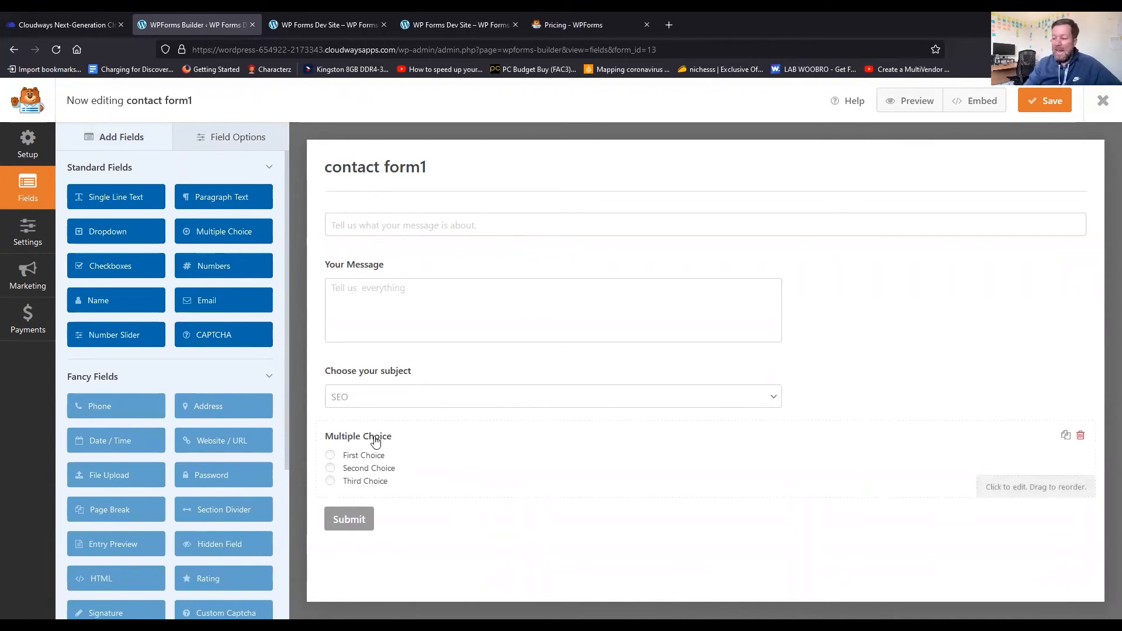
{"action": "left_click", "coordinate": [508, 466]}
{"action": "left_click_drag", "start_coordinate": [133, 231], "coordinate": [6, 233]}
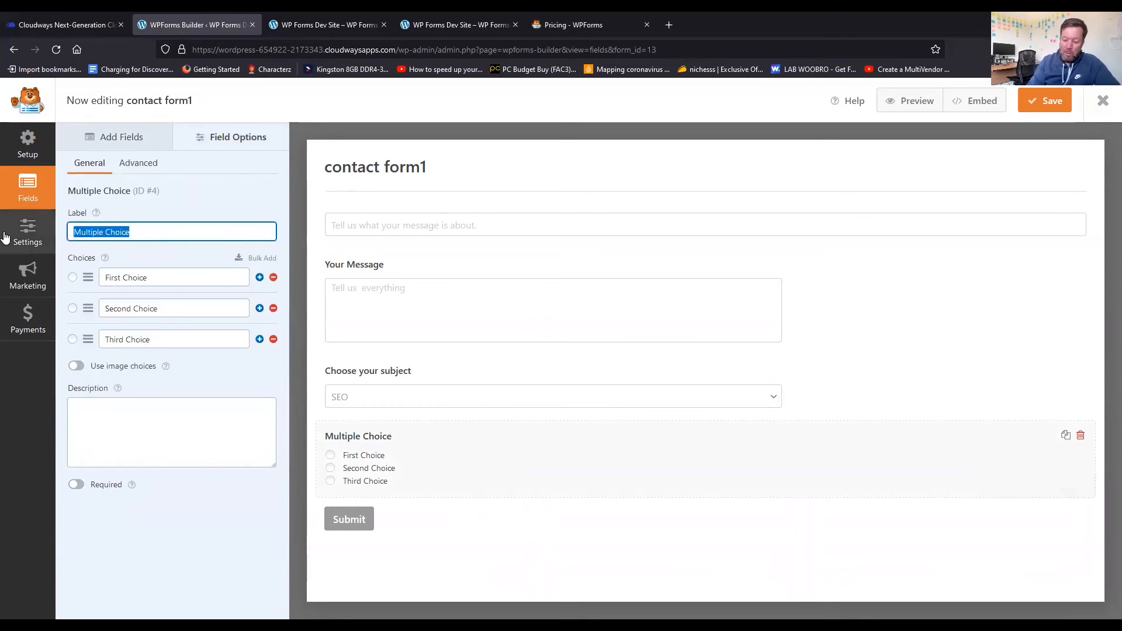
{"action": "type", "text": "Ha"}
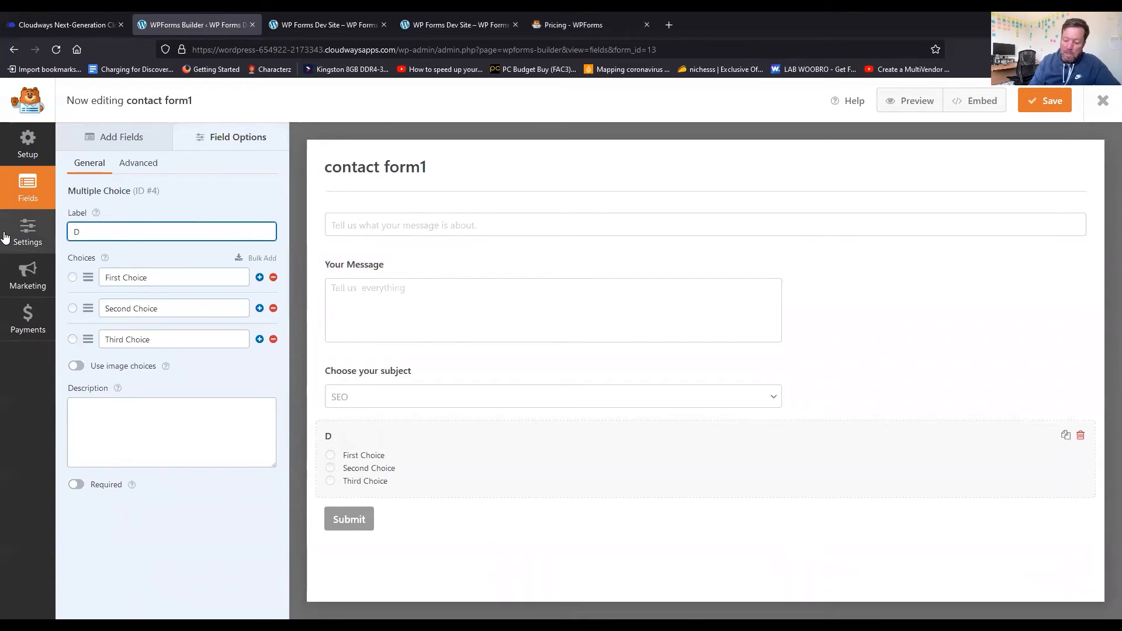
{"action": "type", "text": "ve you read and agree with our privacy policy"}
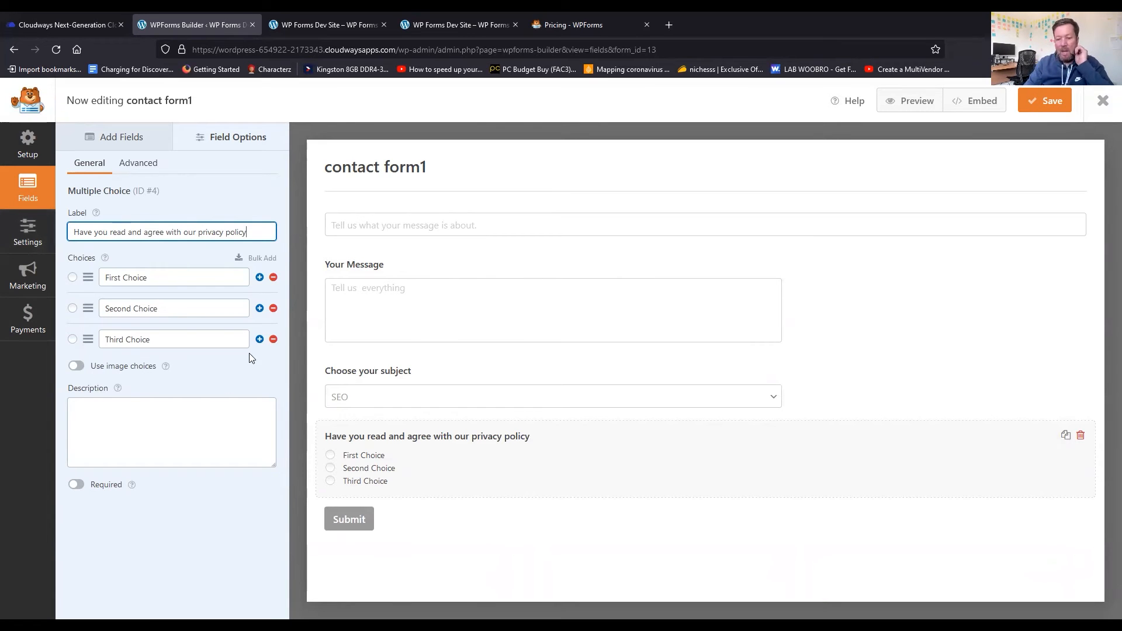
Reduce the privacy policy field to a single choice named "Yes I agree" and make the field required
{"action": "left_click", "coordinate": [273, 339]}
{"action": "left_click", "coordinate": [273, 309]}
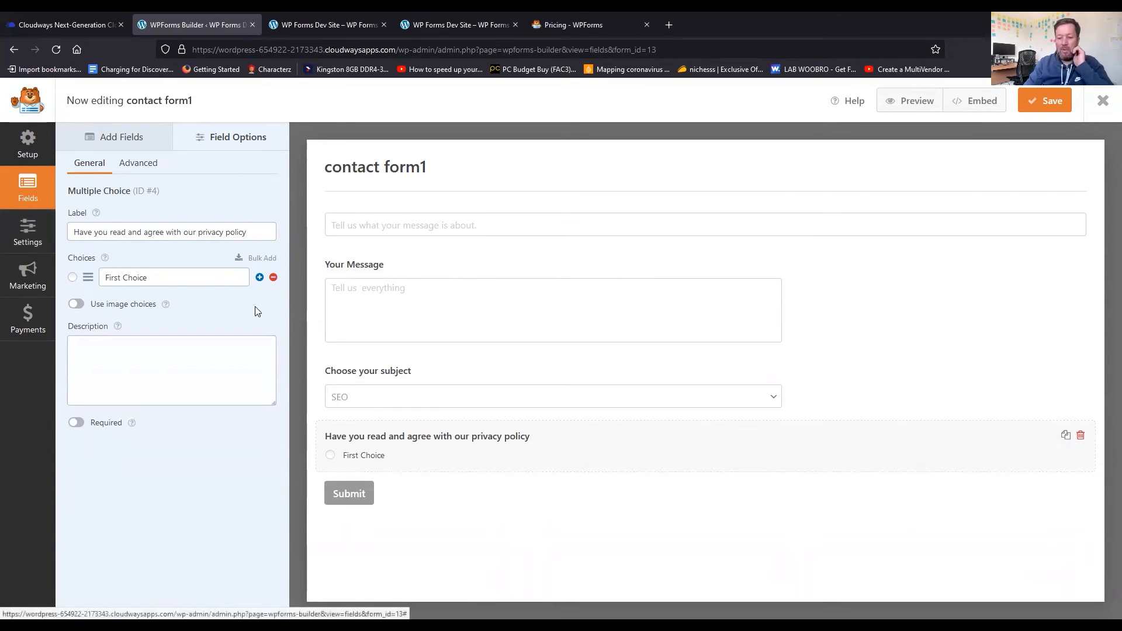
{"action": "triple_click", "coordinate": [186, 279]}
{"action": "type", "text": "Yes I agree"}
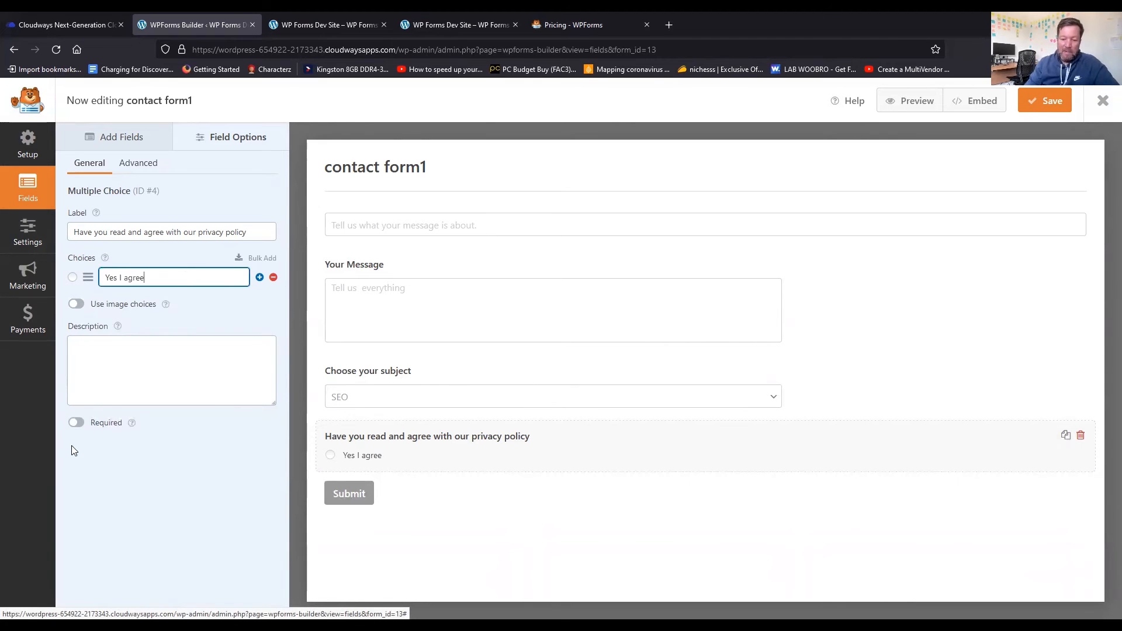
{"action": "left_click", "coordinate": [77, 424]}
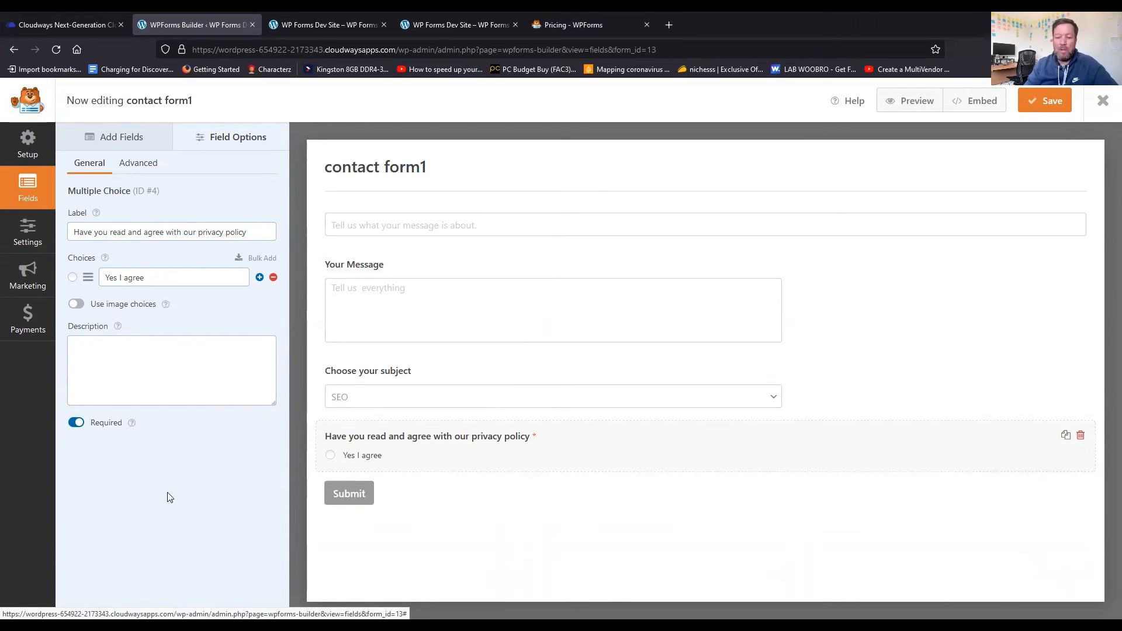
Add a Checkboxes field above the subject dropdown, plus Numbers fields below Your Message and at the end of the form
{"action": "left_click", "coordinate": [134, 135]}
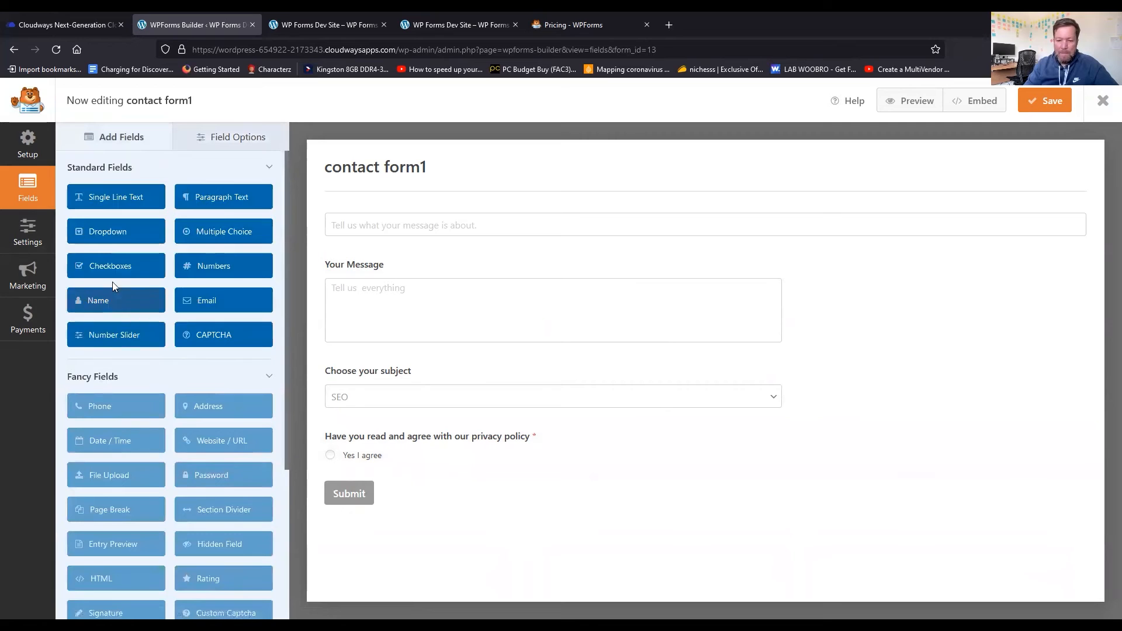
{"action": "left_click_drag", "start_coordinate": [112, 264], "coordinate": [391, 359]}
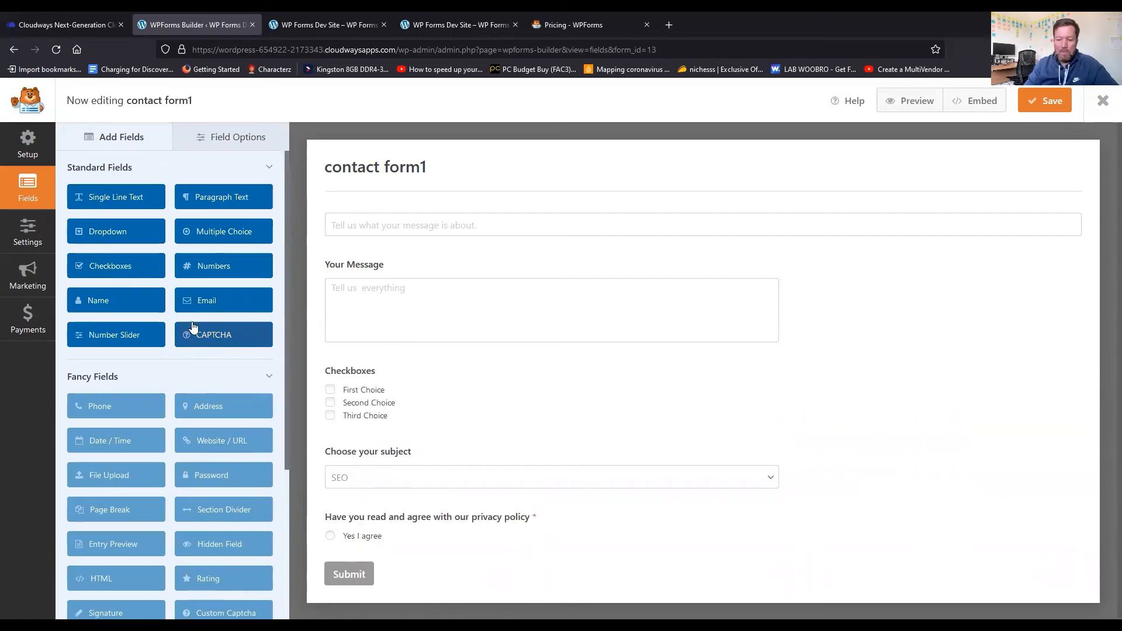
{"action": "left_click", "coordinate": [213, 268]}
{"action": "left_click_drag", "start_coordinate": [213, 268], "coordinate": [433, 247]}
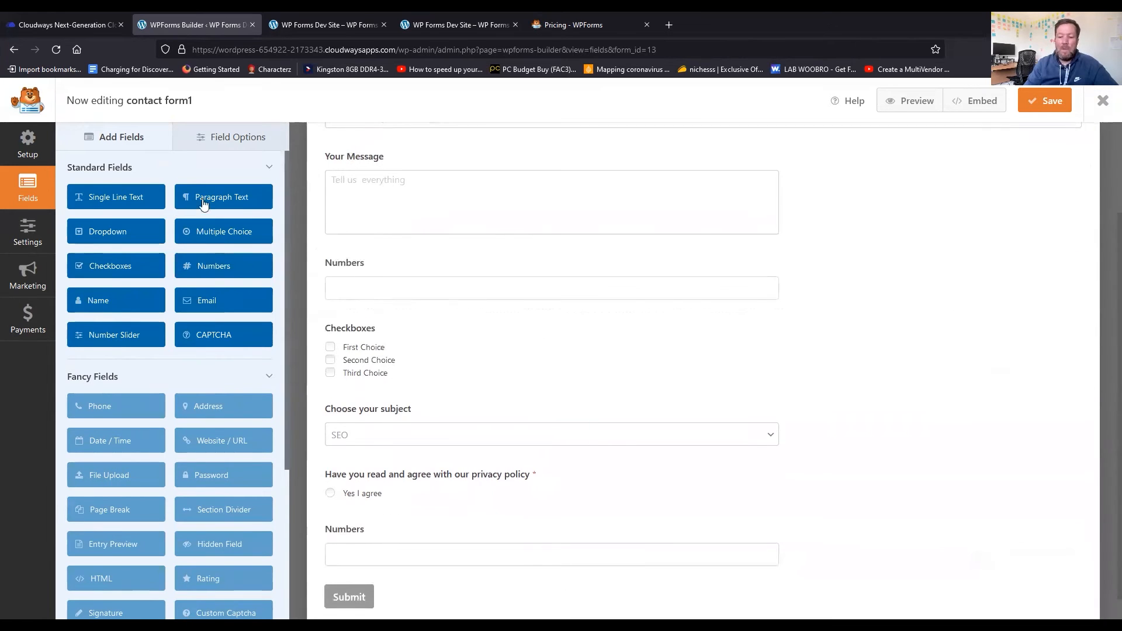
Label the Numbers field below Your Message "Phone Number"
{"action": "left_click", "coordinate": [433, 261]}
{"action": "left_click", "coordinate": [136, 236]}
{"action": "key", "text": "ctrl+a"}
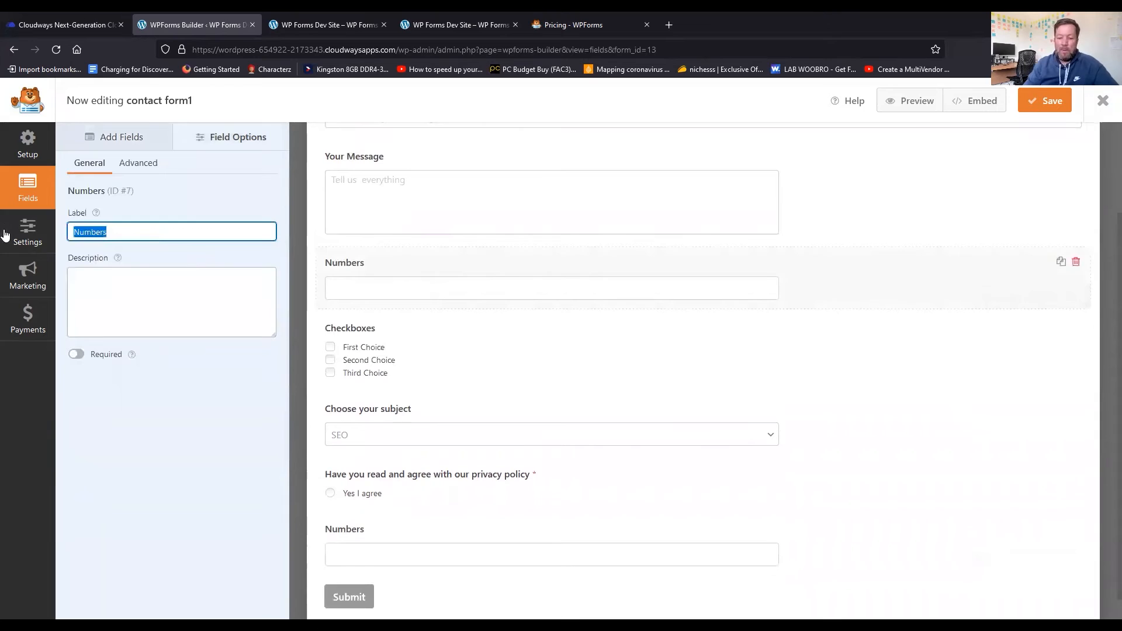
{"action": "type", "text": "Phone"}
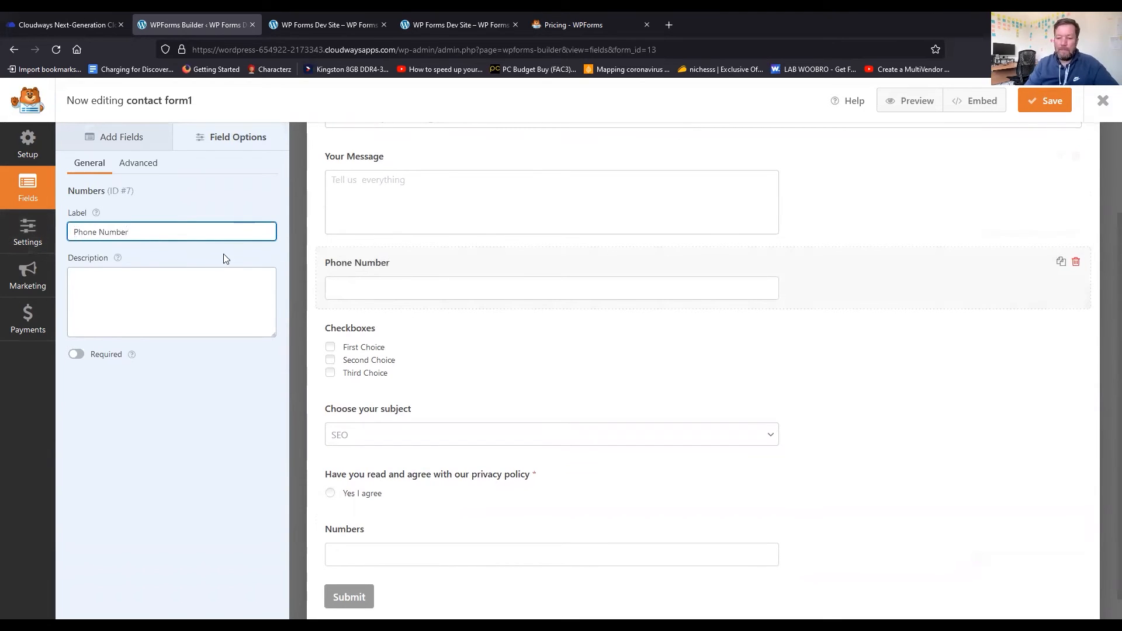
Add an Email field at the end of the form and a Name field below Phone Number
{"action": "left_click", "coordinate": [146, 130]}
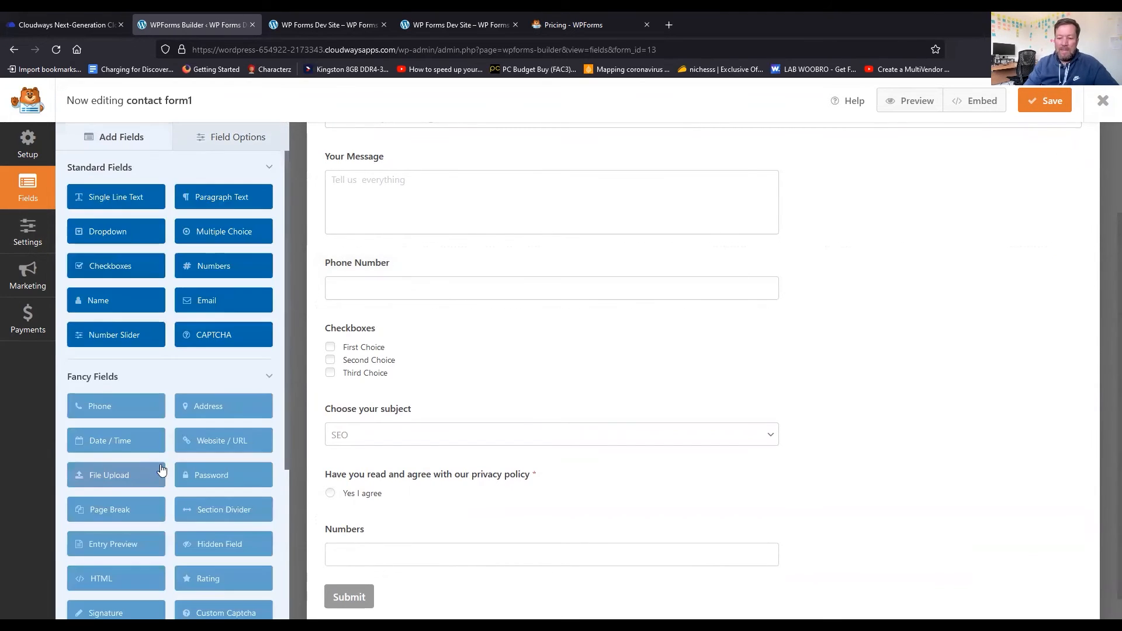
{"action": "left_click", "coordinate": [189, 303]}
{"action": "left_click_drag", "start_coordinate": [112, 305], "coordinate": [386, 248]}
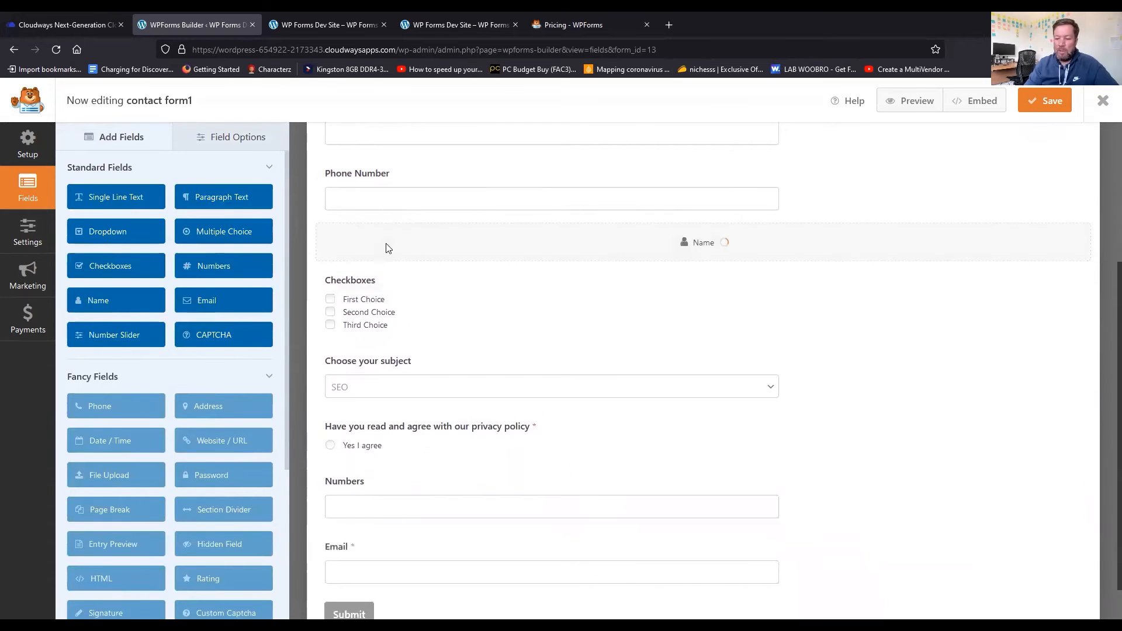
Try the Name field's Simple and First Middle Last formats, and leave the format set to Simple
{"action": "left_click", "coordinate": [461, 246]}
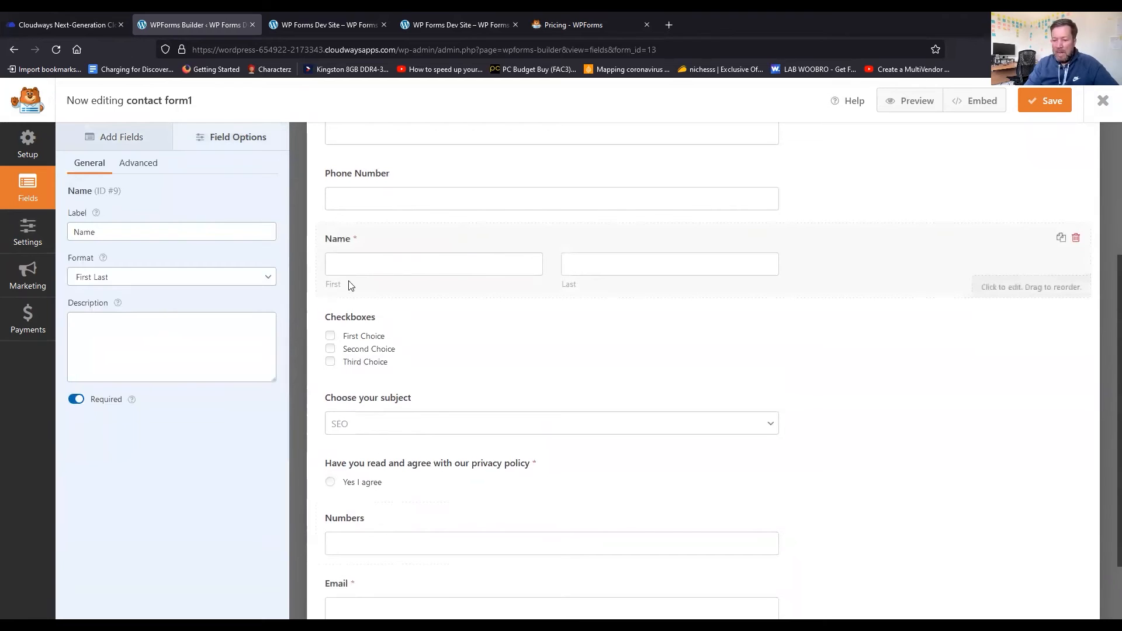
{"action": "left_click", "coordinate": [130, 279]}
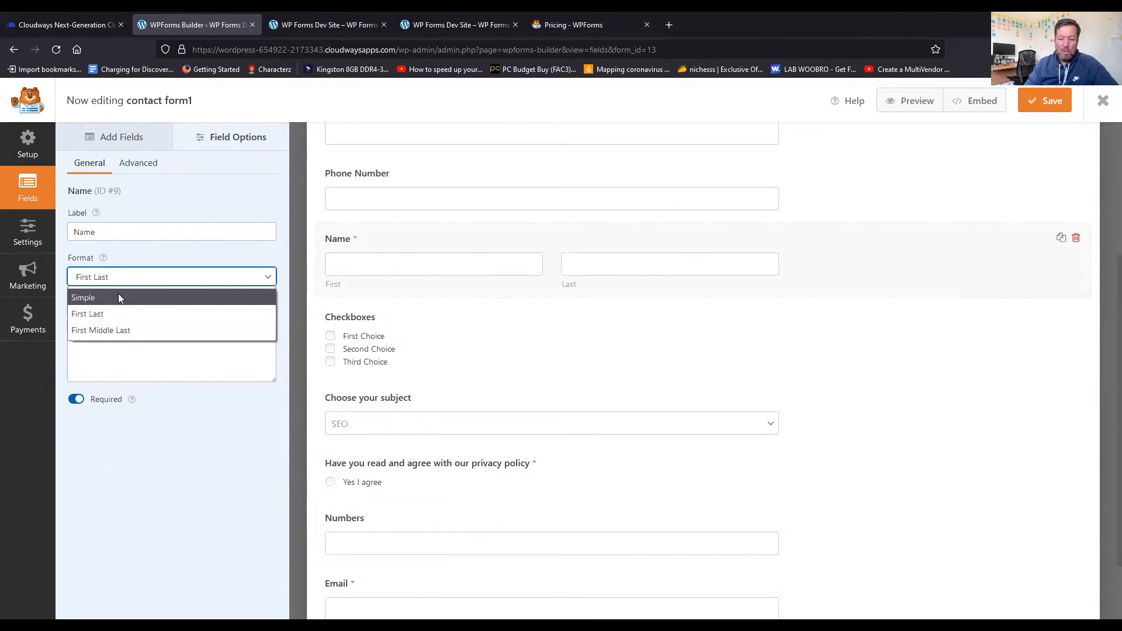
{"action": "left_click", "coordinate": [118, 294]}
{"action": "left_click", "coordinate": [177, 285]}
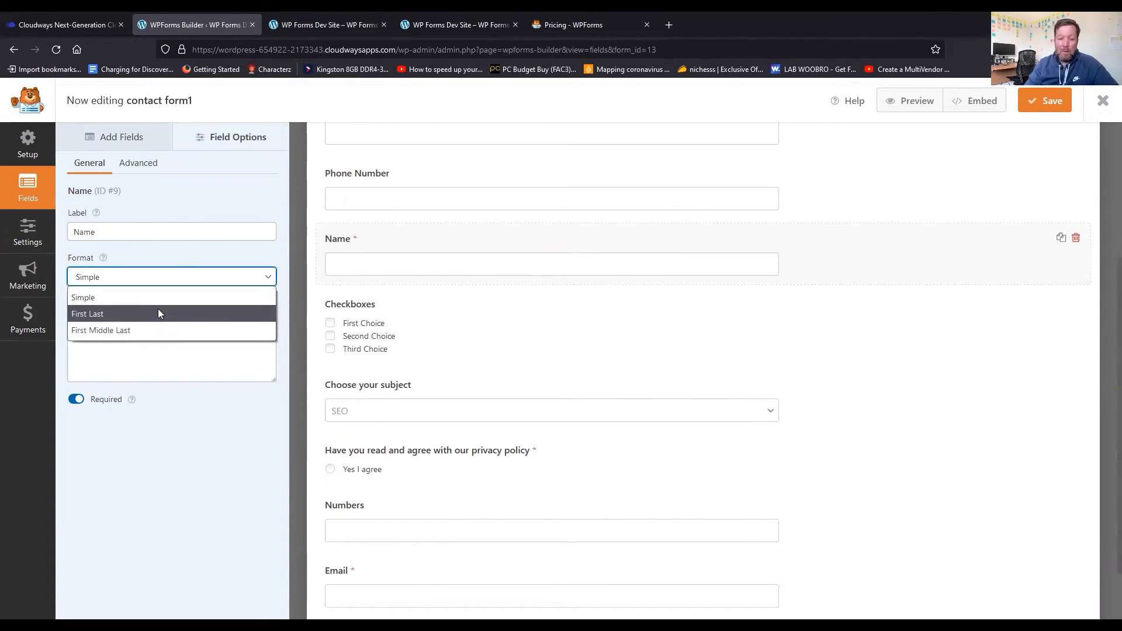
{"action": "left_click", "coordinate": [155, 329]}
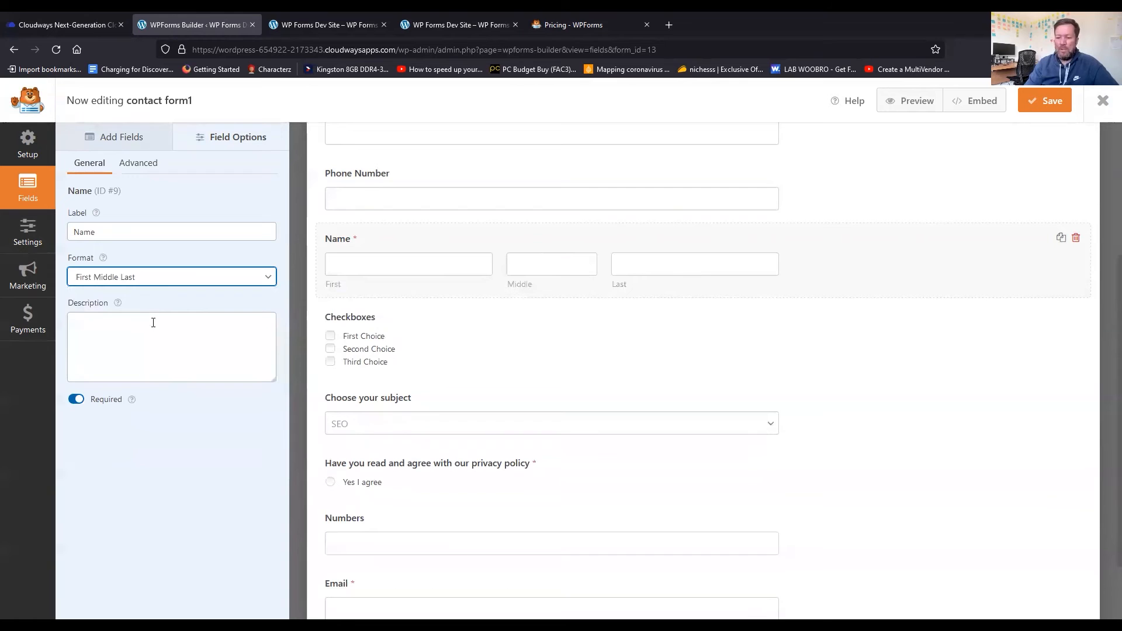
{"action": "left_click", "coordinate": [165, 282]}
{"action": "left_click", "coordinate": [126, 295]}
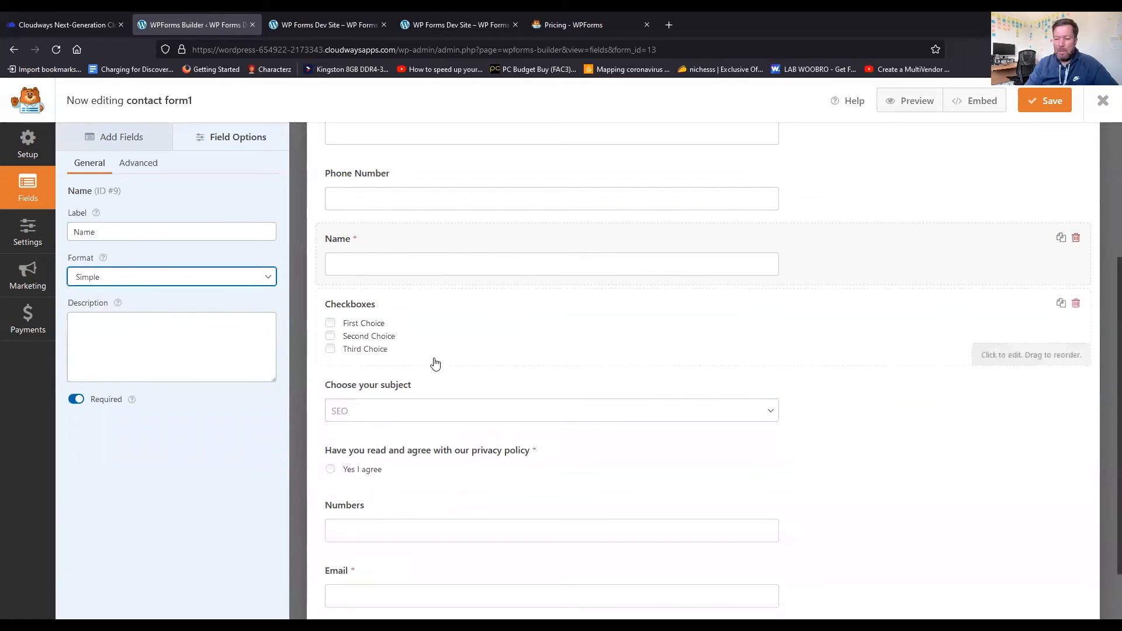
Add an Email field above Phone Number and a Number Slider field between Your Message and that Email field
{"action": "scroll", "coordinate": [447, 389], "scroll_direction": "up", "scroll_amount": 3}
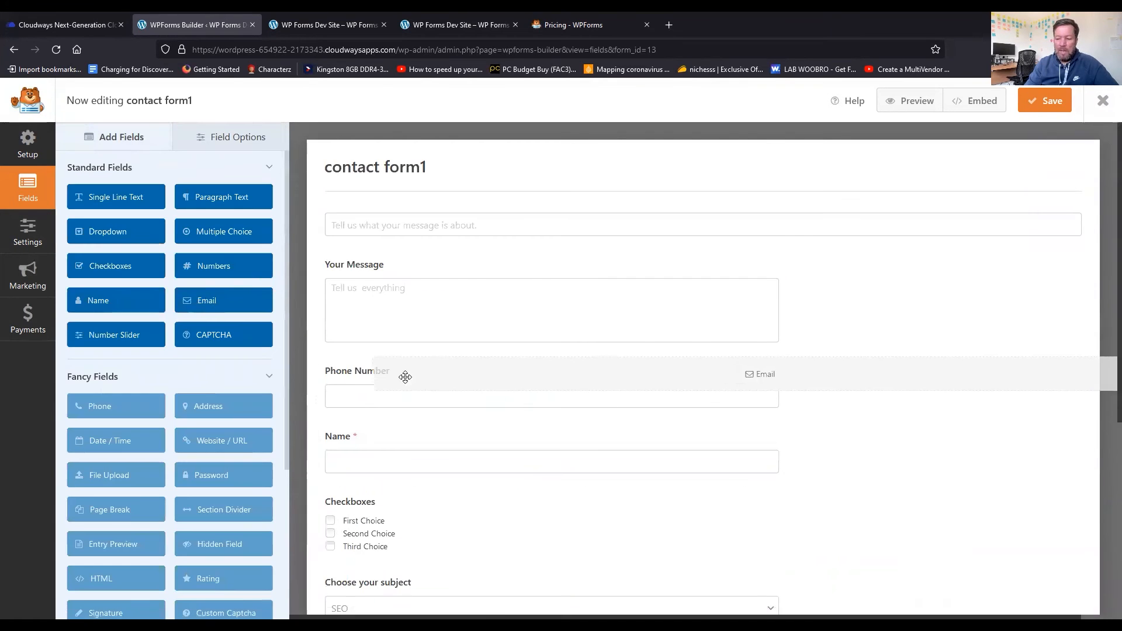
{"action": "left_click_drag", "start_coordinate": [401, 376], "coordinate": [444, 416]}
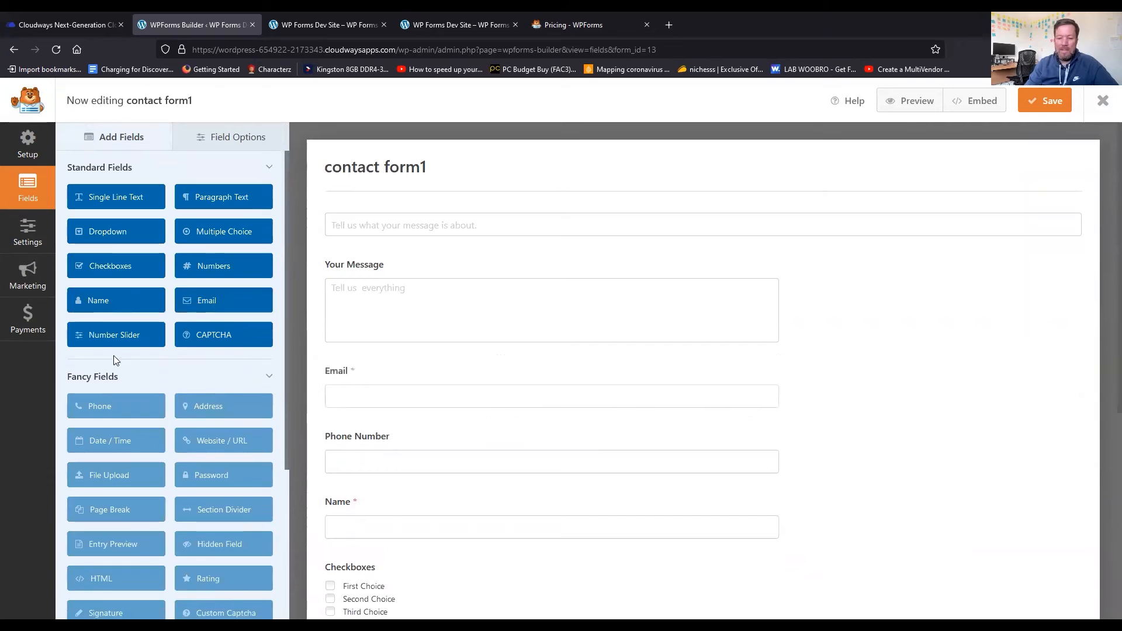
{"action": "left_click_drag", "start_coordinate": [205, 339], "coordinate": [448, 413]}
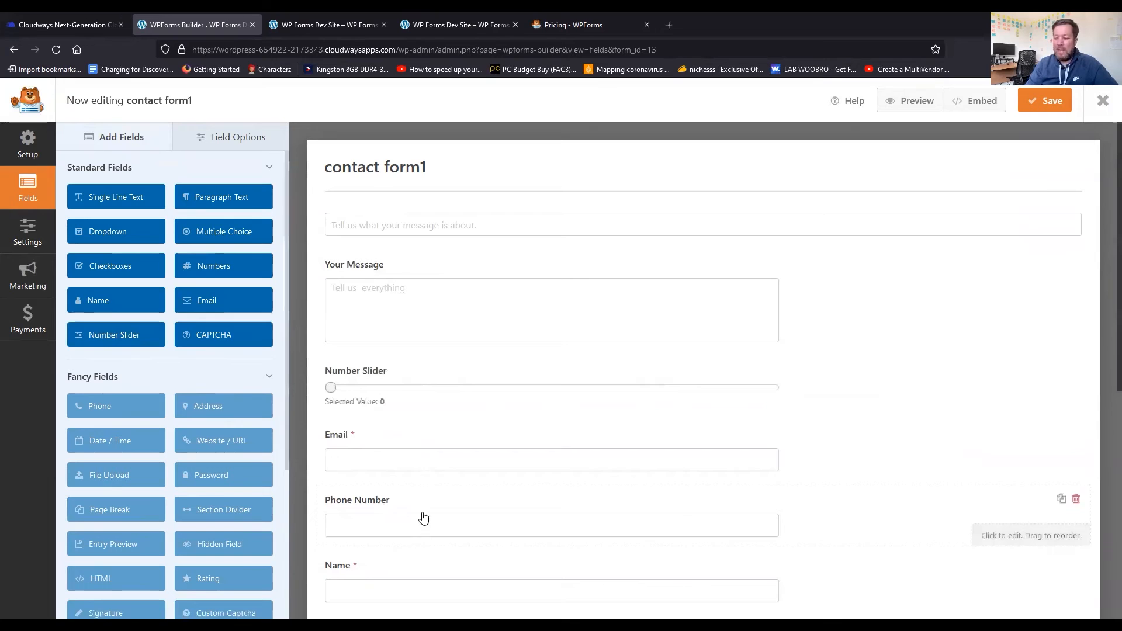
Look through the available field types and preview the complete form down to the Submit button
{"action": "scroll", "coordinate": [204, 334], "scroll_direction": "down", "scroll_amount": 2}
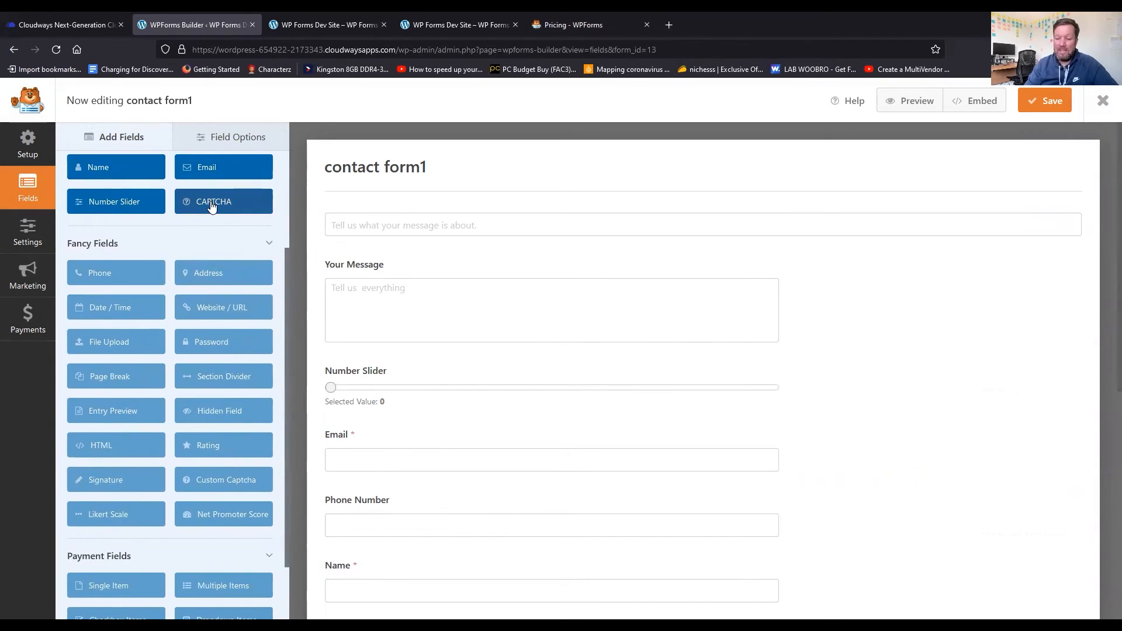
{"action": "scroll", "coordinate": [244, 203], "scroll_direction": "down", "scroll_amount": 1}
{"action": "scroll", "coordinate": [257, 210], "scroll_direction": "up", "scroll_amount": 3}
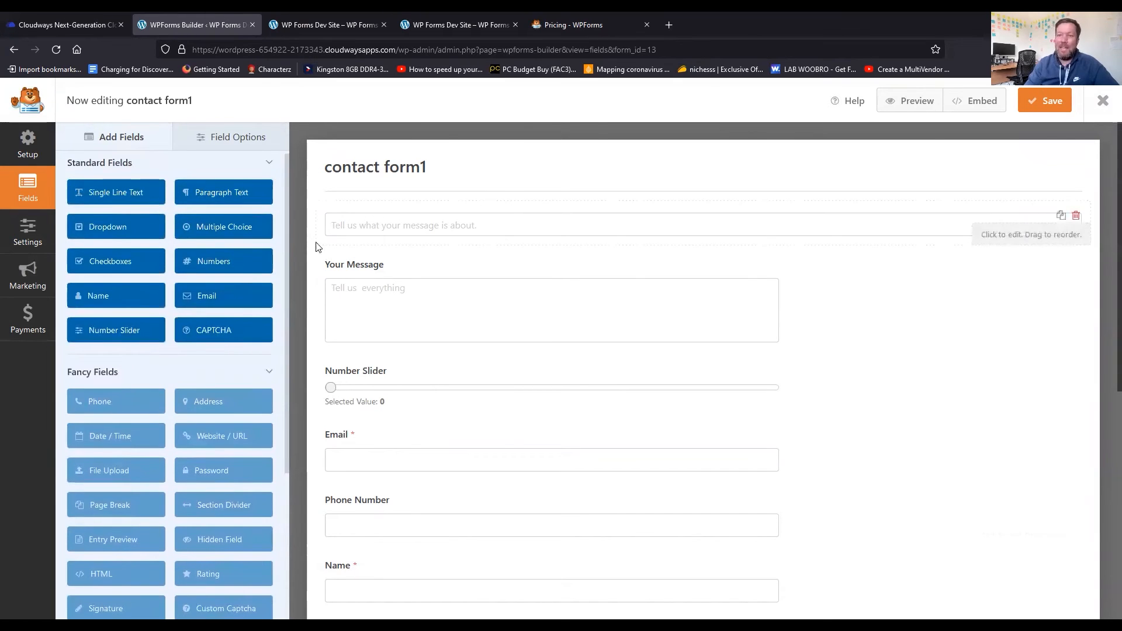
{"action": "scroll", "coordinate": [625, 317], "scroll_direction": "down", "scroll_amount": 6}
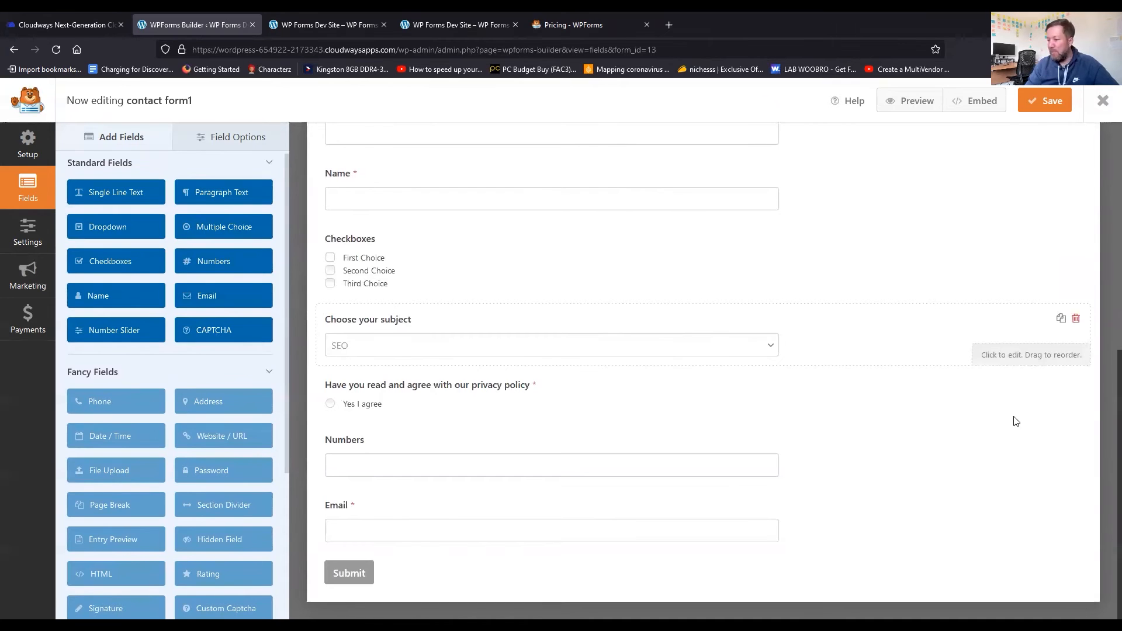
{"action": "left_click", "coordinate": [911, 104]}
{"action": "scroll", "coordinate": [115, 305], "scroll_direction": "down", "scroll_amount": 8}
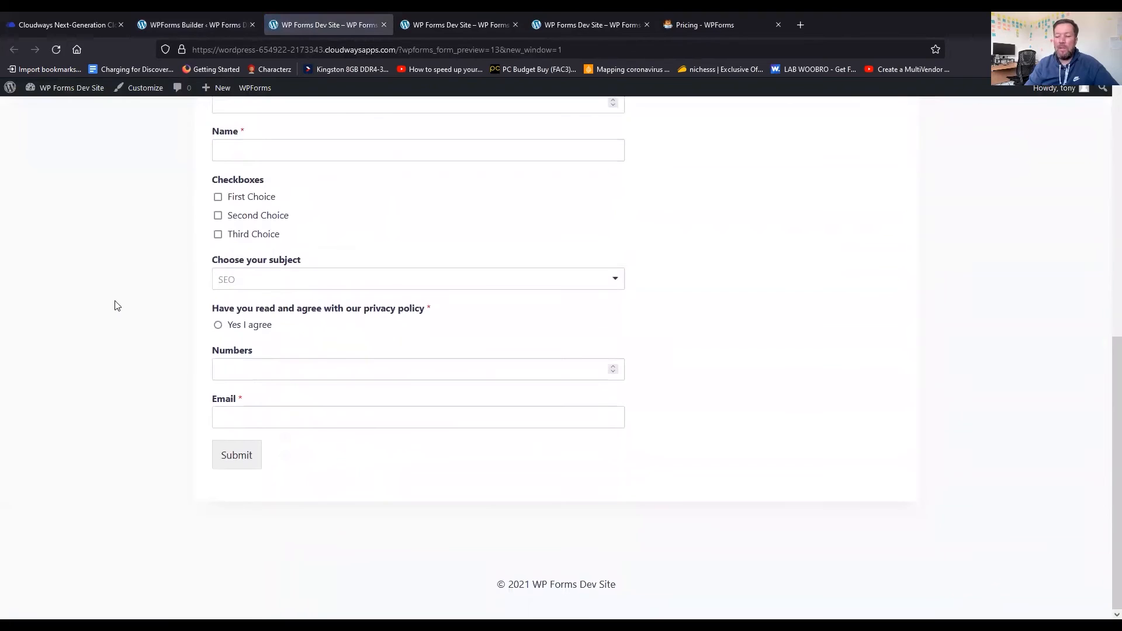
Return from the preview to the form builder and move the Number Slider field above Your Message
{"action": "scroll", "coordinate": [115, 305], "scroll_direction": "up", "scroll_amount": 8}
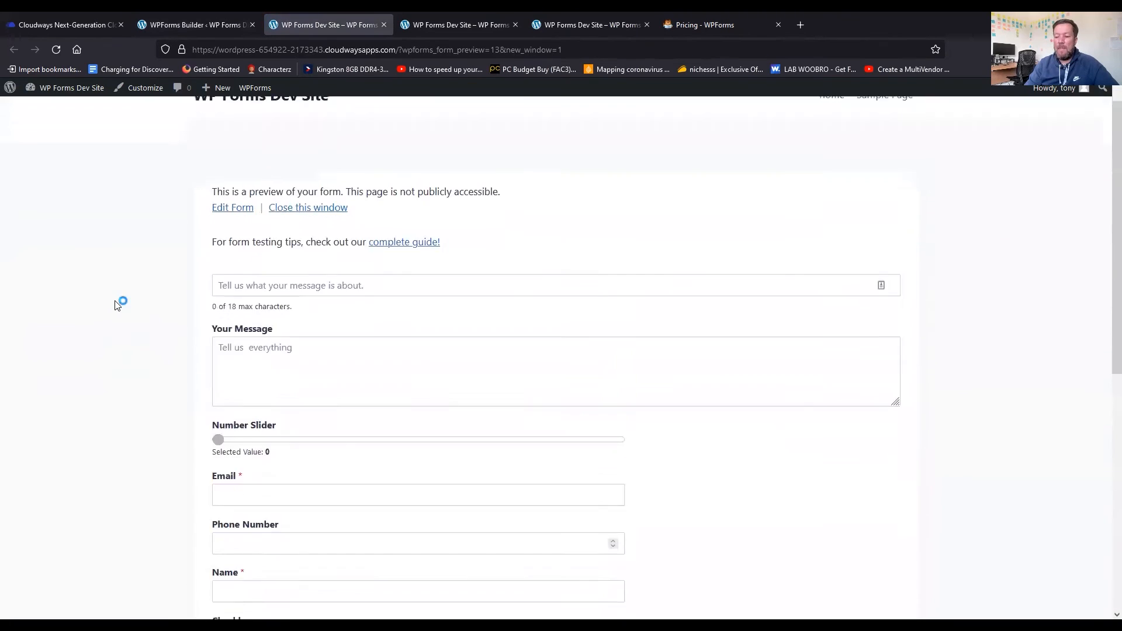
{"action": "left_click", "coordinate": [202, 24]}
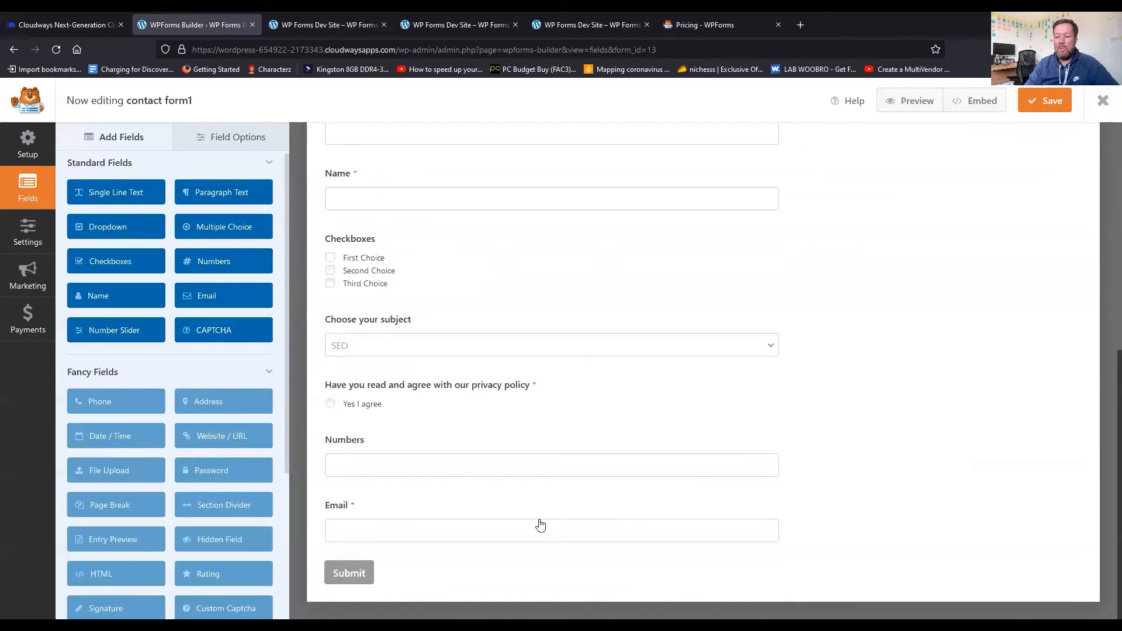
{"action": "scroll", "coordinate": [707, 273], "scroll_direction": "up", "scroll_amount": 6}
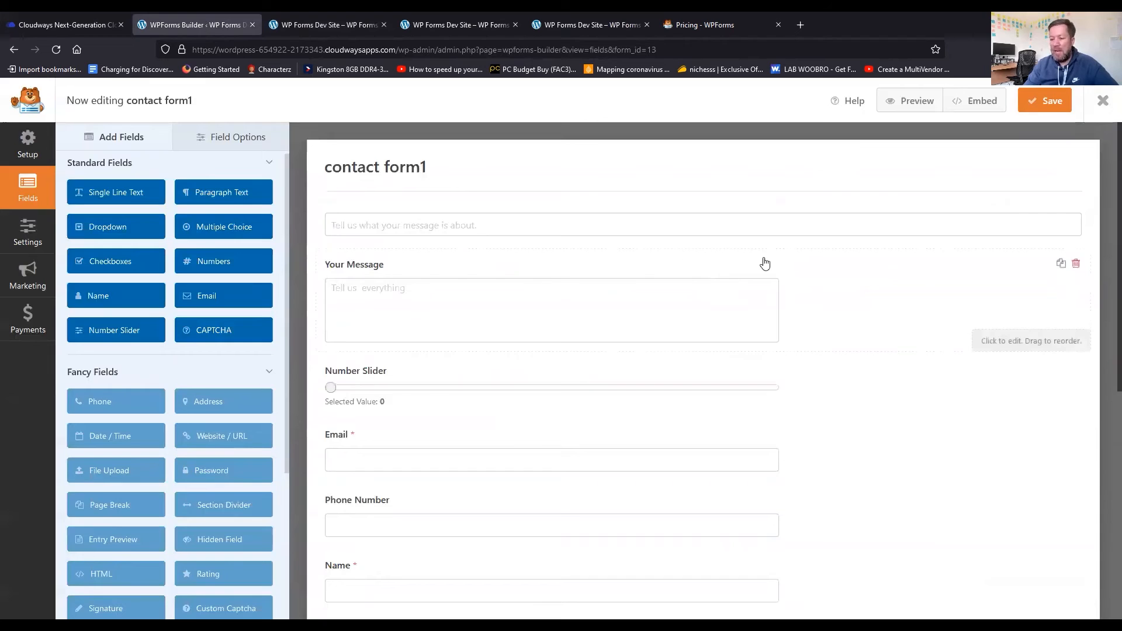
{"action": "scroll", "coordinate": [831, 323], "scroll_direction": "down", "scroll_amount": 1}
{"action": "left_click_drag", "start_coordinate": [832, 324], "coordinate": [812, 213]}
{"action": "scroll", "coordinate": [779, 503], "scroll_direction": "up", "scroll_amount": 1}
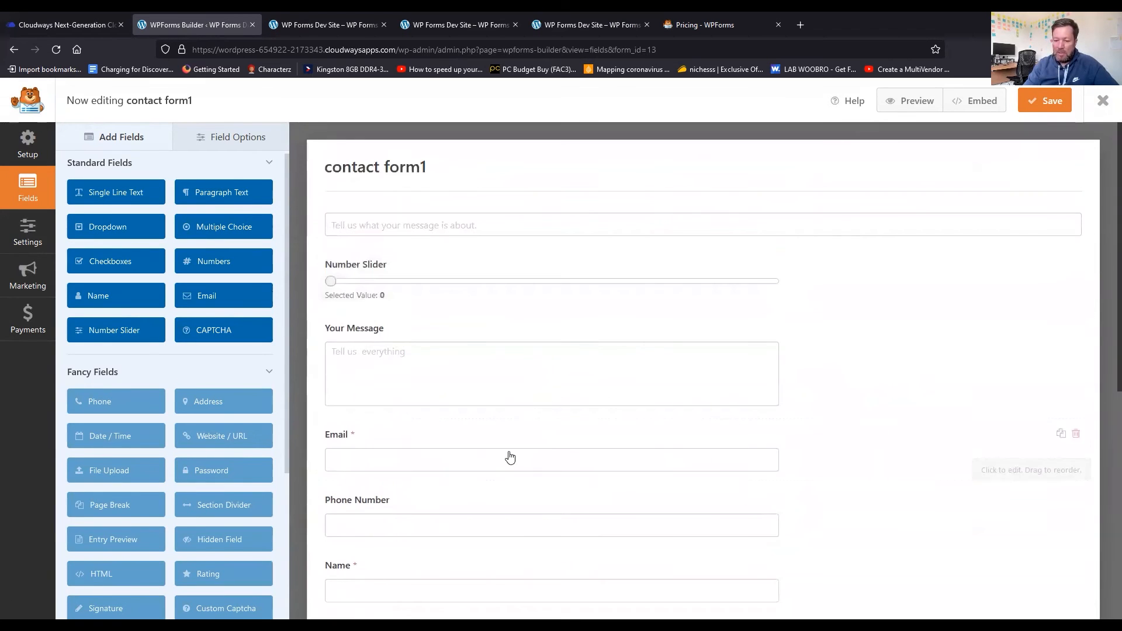
Move the Name field to the start of the form and place the Phone Number field directly below it
{"action": "scroll", "coordinate": [497, 380], "scroll_direction": "down", "scroll_amount": 2}
{"action": "left_click_drag", "start_coordinate": [483, 453], "coordinate": [471, 198]}
{"action": "scroll", "coordinate": [465, 367], "scroll_direction": "down", "scroll_amount": 1}
{"action": "scroll", "coordinate": [465, 367], "scroll_direction": "down", "scroll_amount": 3}
{"action": "left_click_drag", "start_coordinate": [453, 378], "coordinate": [414, 240]}
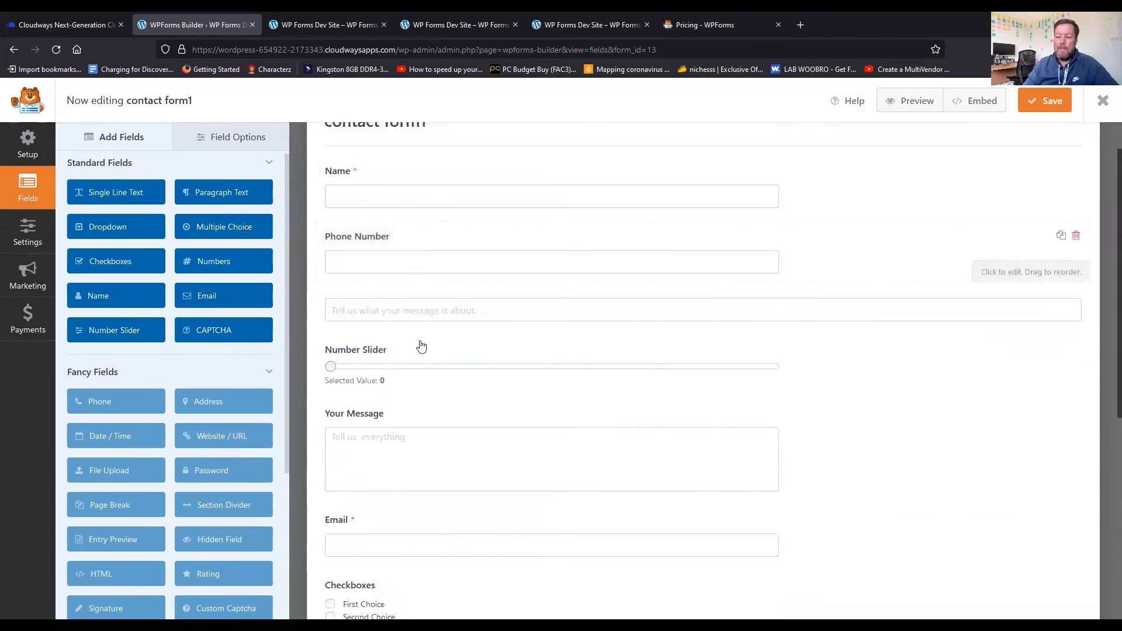
Move the Email field that follows Your Message directly below Phone Number, and remove the Numbers field
{"action": "scroll", "coordinate": [421, 346], "scroll_direction": "down", "scroll_amount": 3}
{"action": "mouse_move", "coordinate": [452, 370]}
{"action": "left_mouse_down"}
{"action": "mouse_move", "coordinate": [437, 93]}
{"action": "mouse_move", "coordinate": [435, 334]}
{"action": "mouse_move", "coordinate": [459, 376]}
{"action": "left_mouse_up"}
{"action": "scroll", "coordinate": [551, 446], "scroll_direction": "down", "scroll_amount": 5}
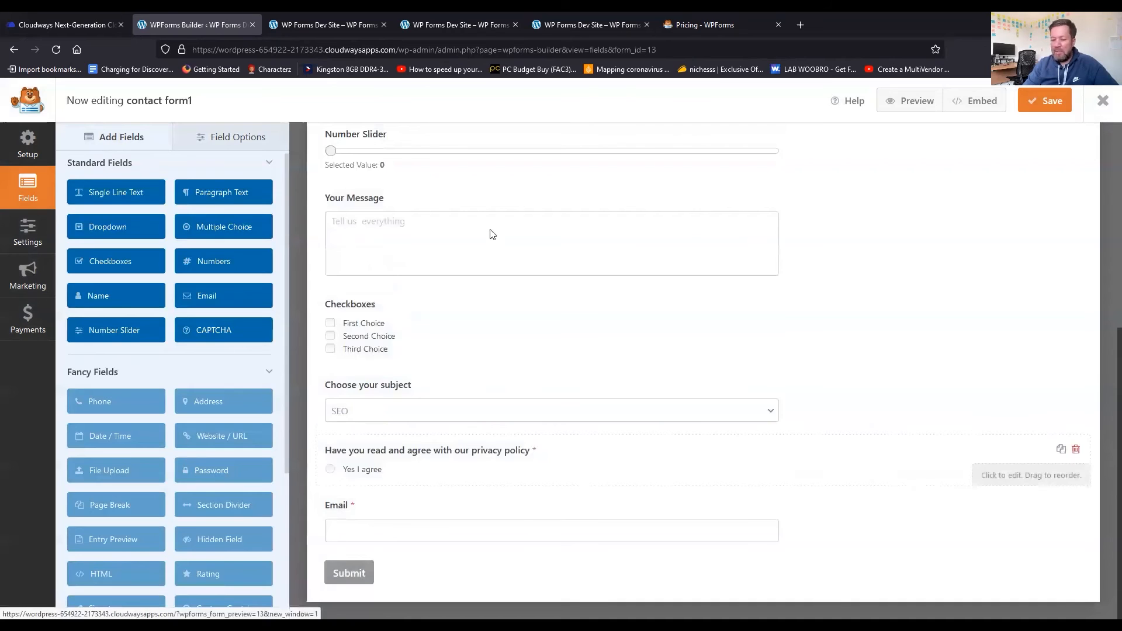
Delete the duplicate Email field at the end of the form and the Checkboxes field, and save the form
{"action": "left_click", "coordinate": [653, 507]}
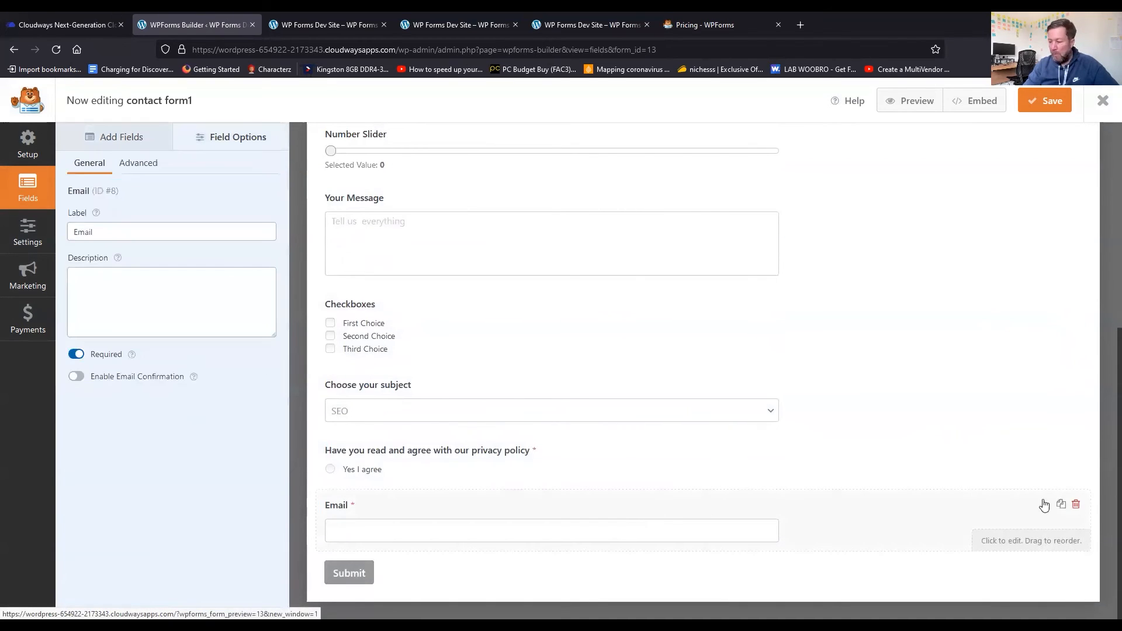
{"action": "left_click", "coordinate": [1077, 507]}
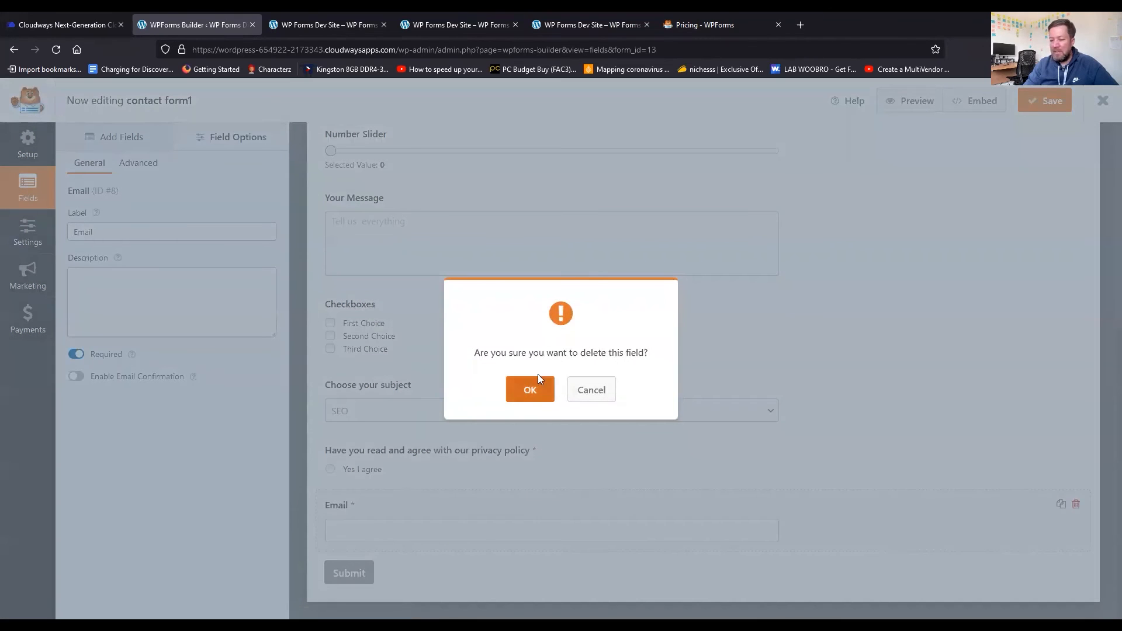
{"action": "left_click", "coordinate": [530, 390]}
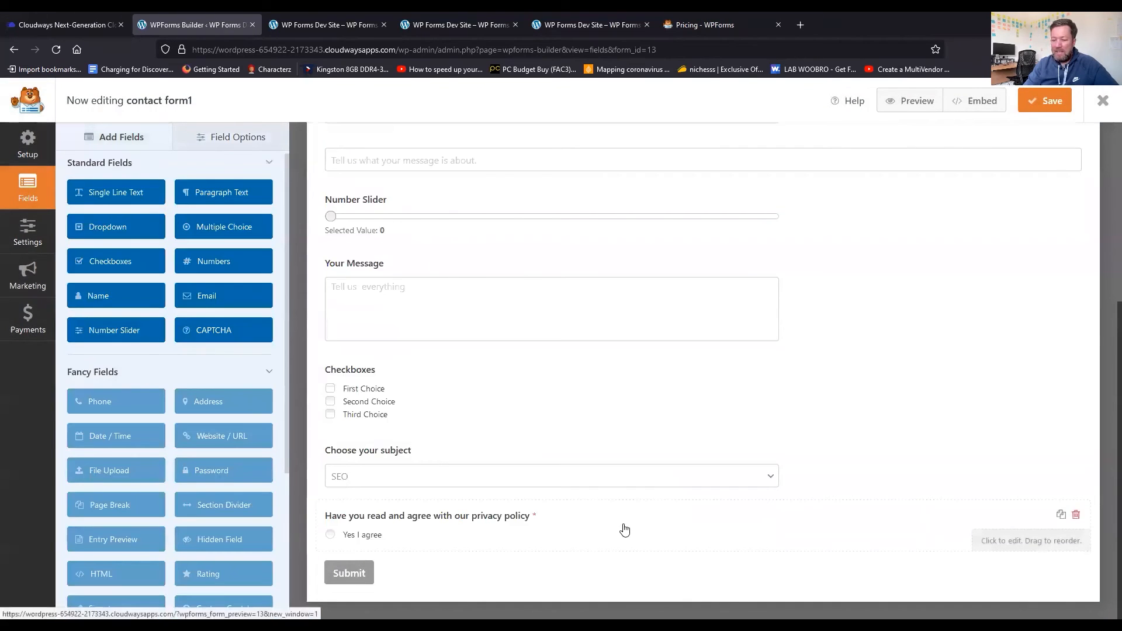
{"action": "left_click", "coordinate": [606, 403]}
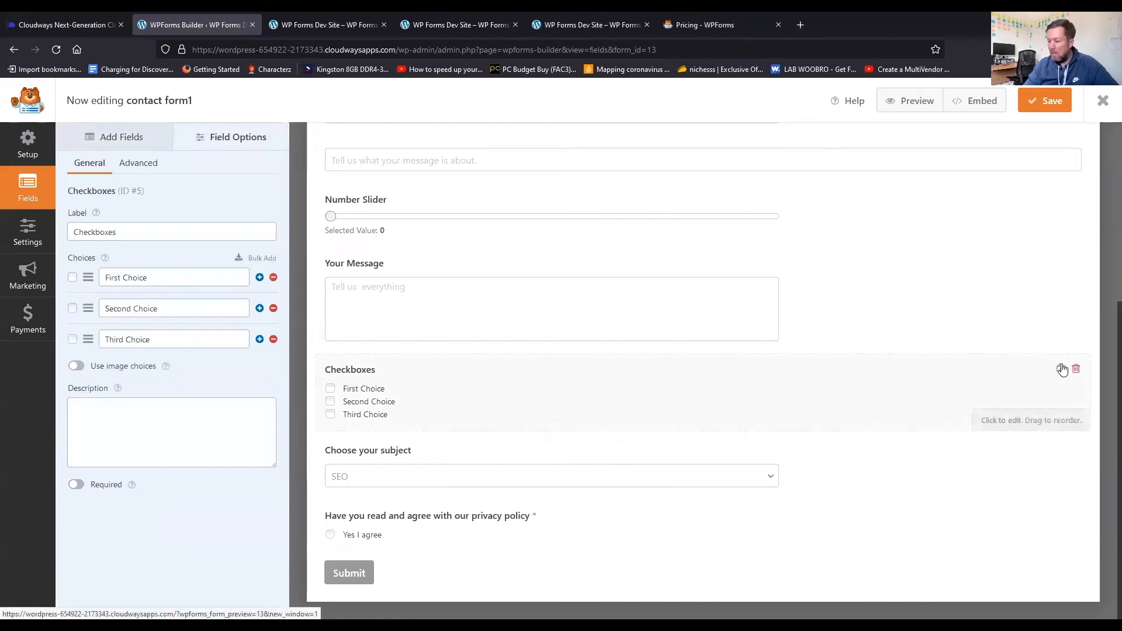
{"action": "left_click", "coordinate": [1076, 368]}
{"action": "left_click", "coordinate": [530, 390]}
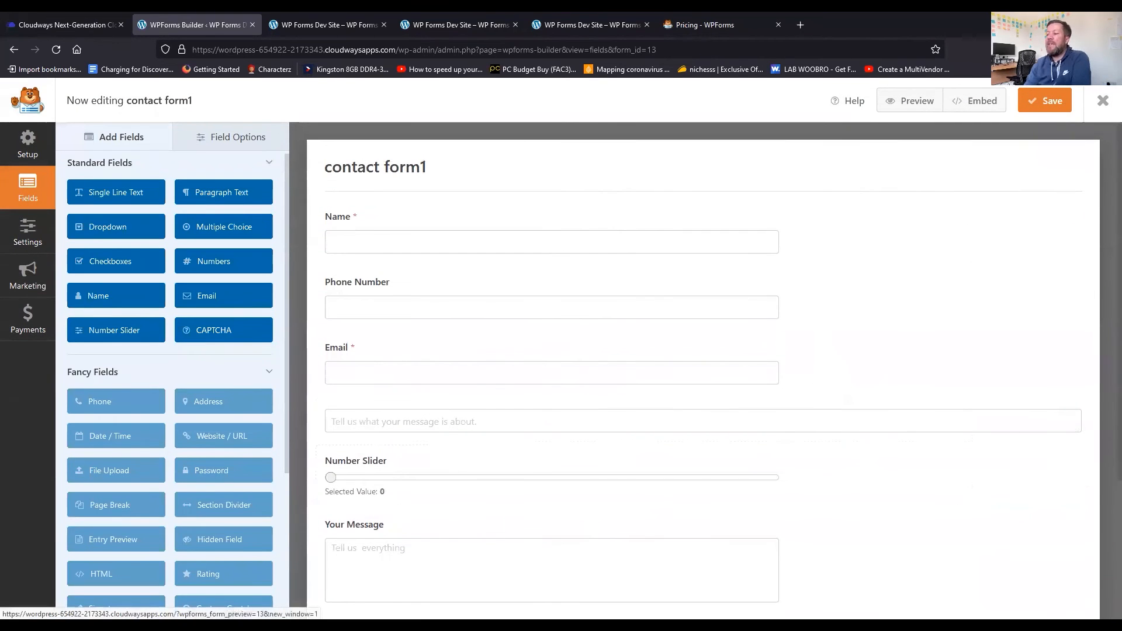
{"action": "left_click", "coordinate": [1043, 100]}
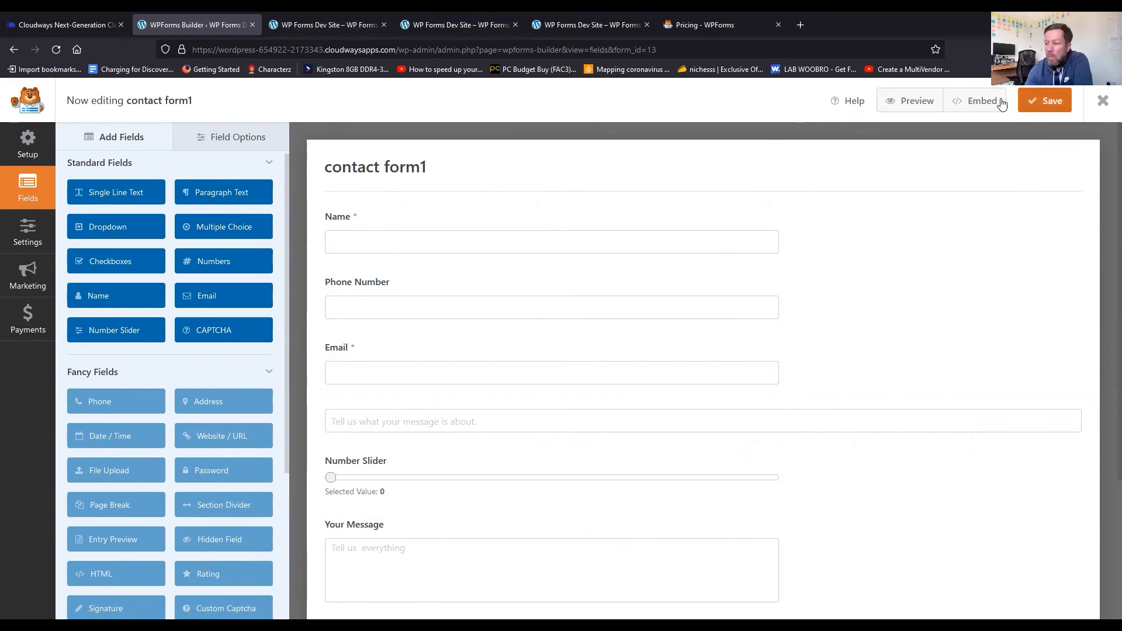
Embed the form in a new page named contact
{"action": "left_click", "coordinate": [977, 100]}
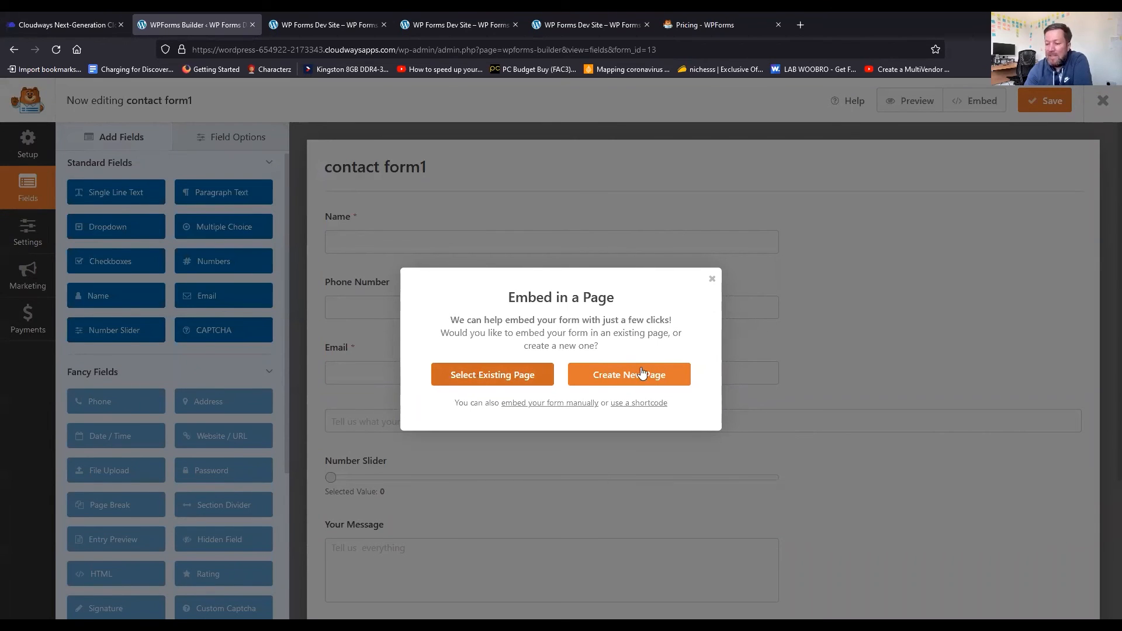
{"action": "left_click", "coordinate": [618, 380]}
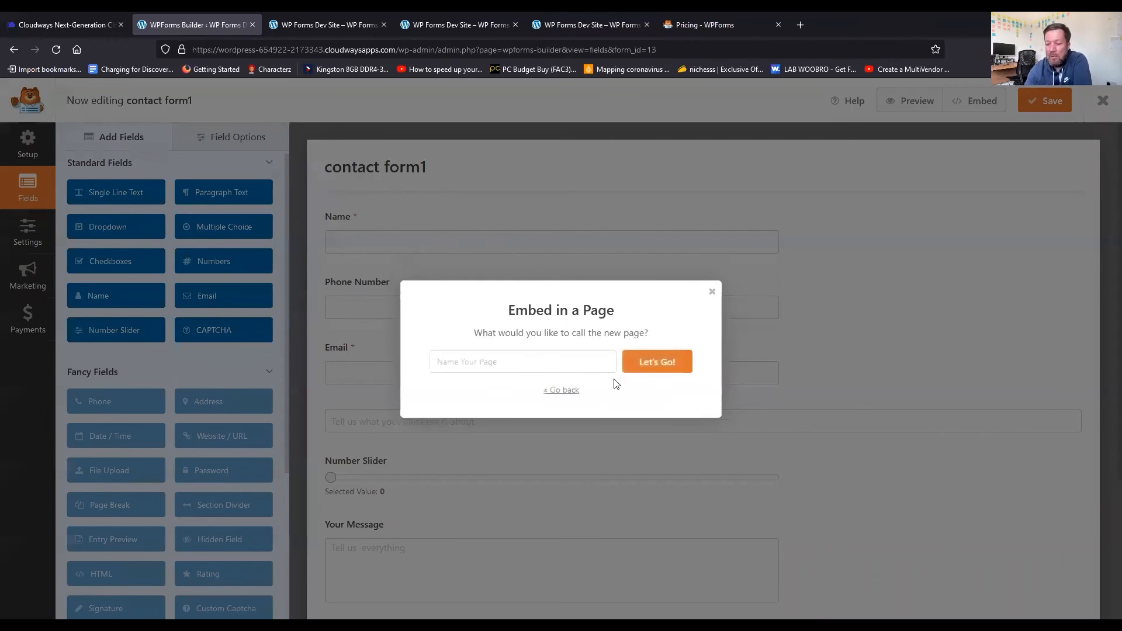
{"action": "left_click", "coordinate": [528, 363]}
{"action": "type", "text": "contact"}
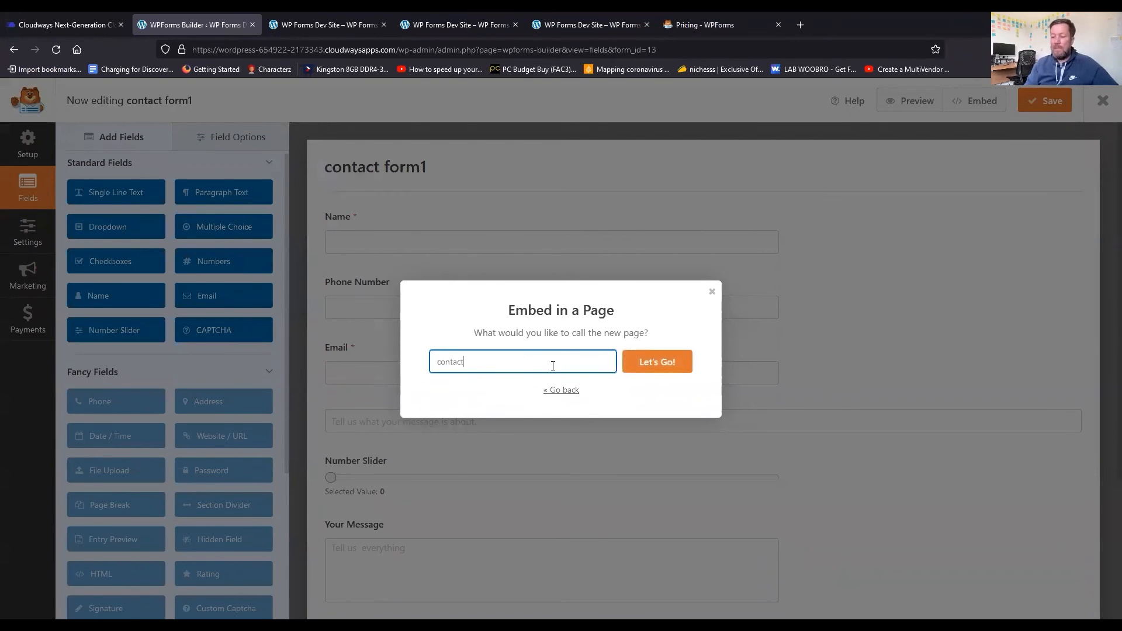
{"action": "left_click", "coordinate": [648, 365]}
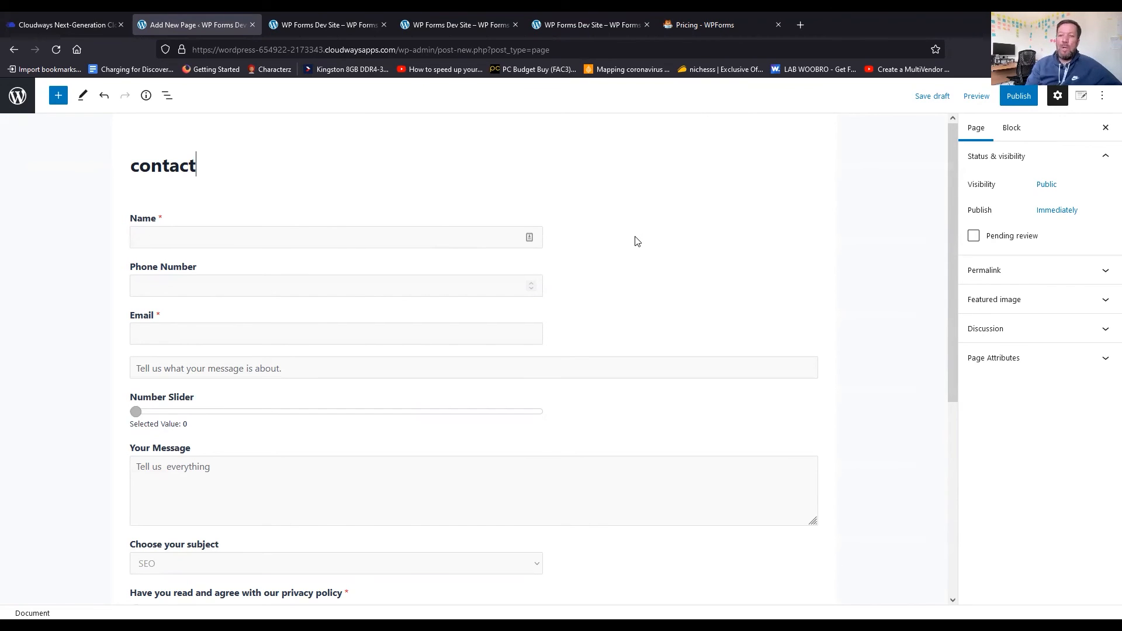
Publish the contact page and view the live form from the page heading to the Submit button
{"action": "left_click", "coordinate": [1020, 97]}
{"action": "left_click", "coordinate": [1019, 98]}
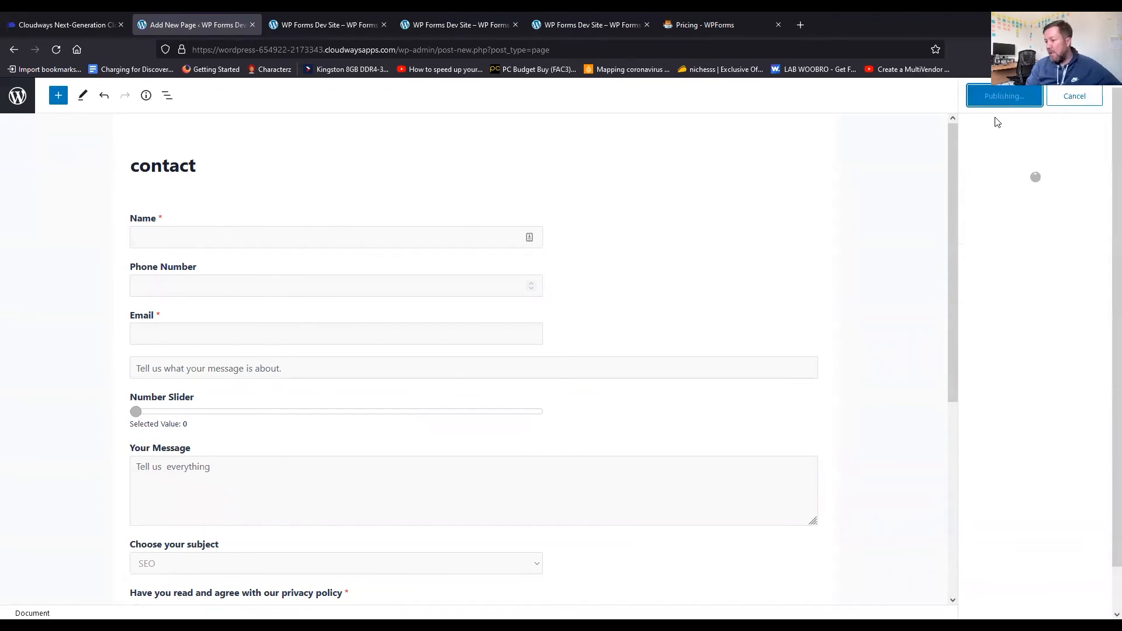
{"action": "left_click", "coordinate": [994, 225]}
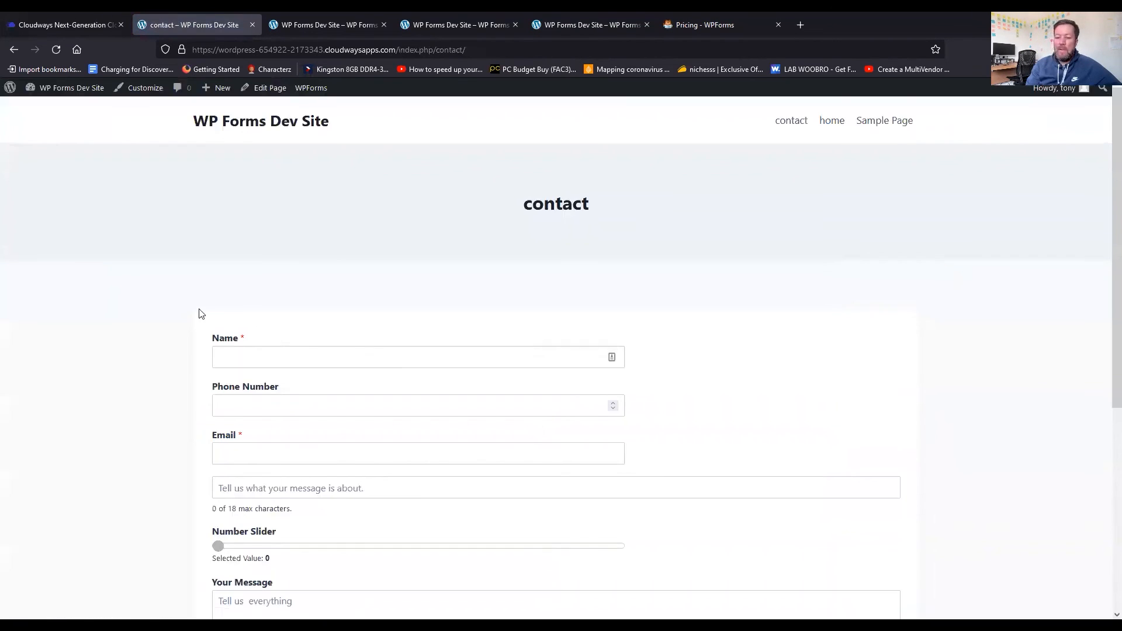
{"action": "scroll", "coordinate": [142, 325], "scroll_direction": "down", "scroll_amount": 5}
{"action": "scroll", "coordinate": [142, 329], "scroll_direction": "up", "scroll_amount": 5}
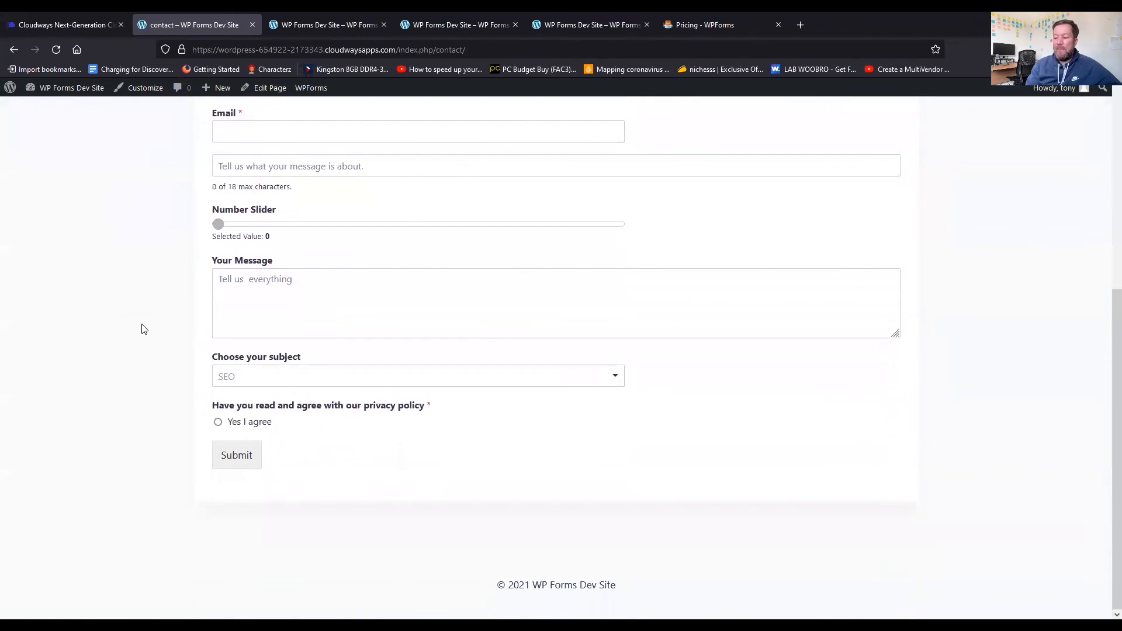
{"action": "scroll", "coordinate": [142, 331], "scroll_direction": "down", "scroll_amount": 5}
{"action": "scroll", "coordinate": [140, 332], "scroll_direction": "up", "scroll_amount": 6}
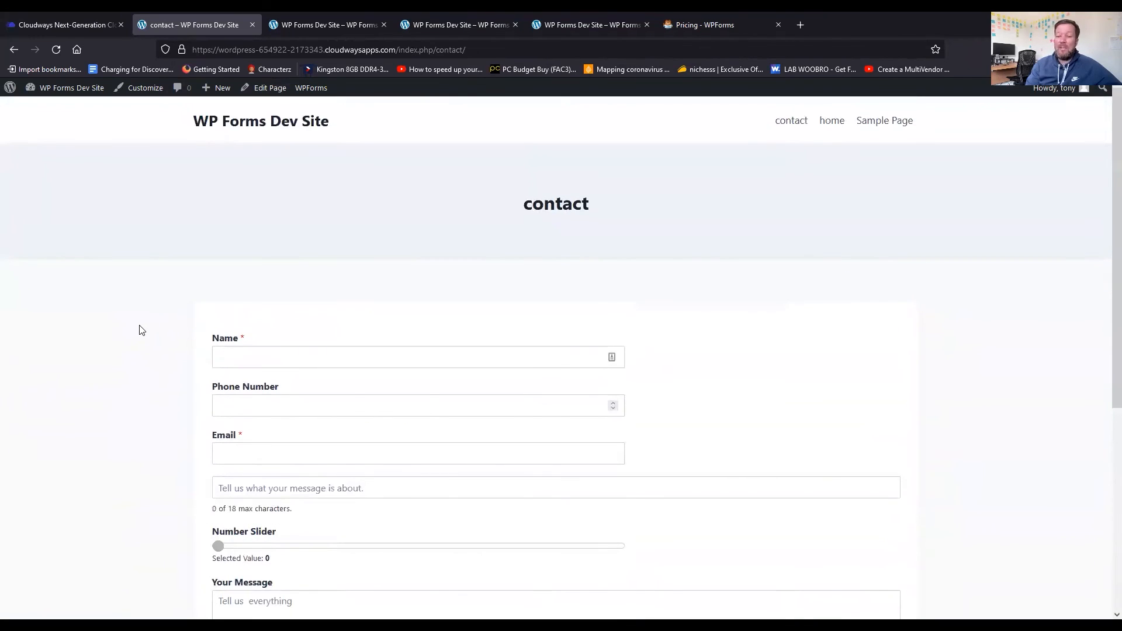
{"action": "scroll", "coordinate": [139, 331], "scroll_direction": "down", "scroll_amount": 2}
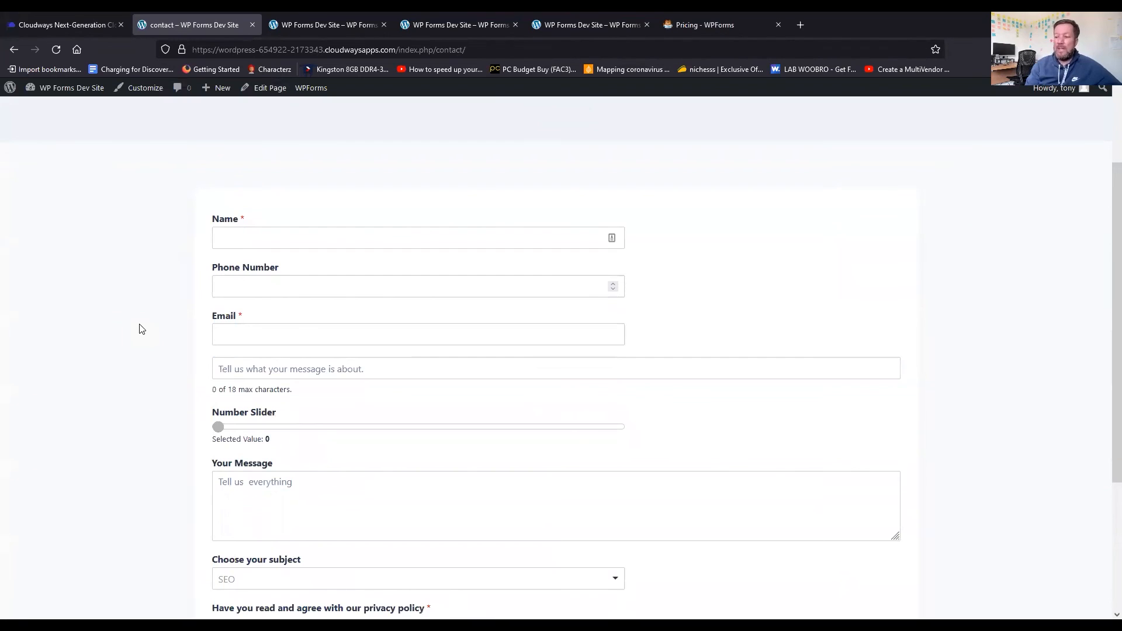
{"action": "scroll", "coordinate": [139, 330], "scroll_direction": "down", "scroll_amount": 3}
{"action": "scroll", "coordinate": [142, 329], "scroll_direction": "up", "scroll_amount": 5}
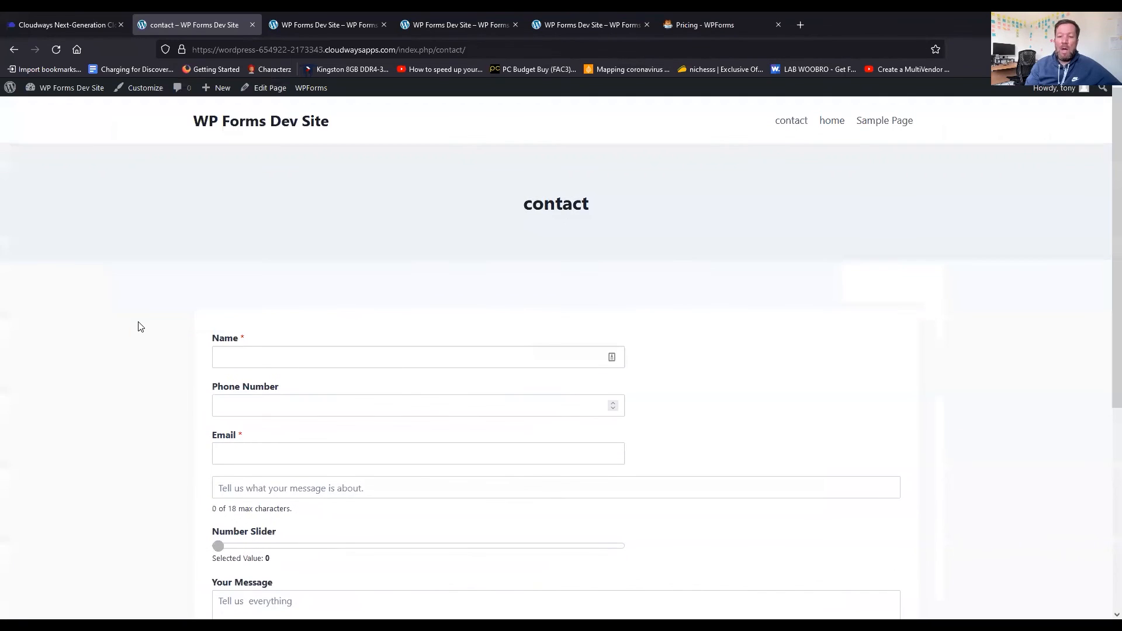
Go back to the WordPress dashboard and open contact form1 for editing from the list of all WPForms forms
{"action": "mouse_move", "coordinate": [61, 88]}
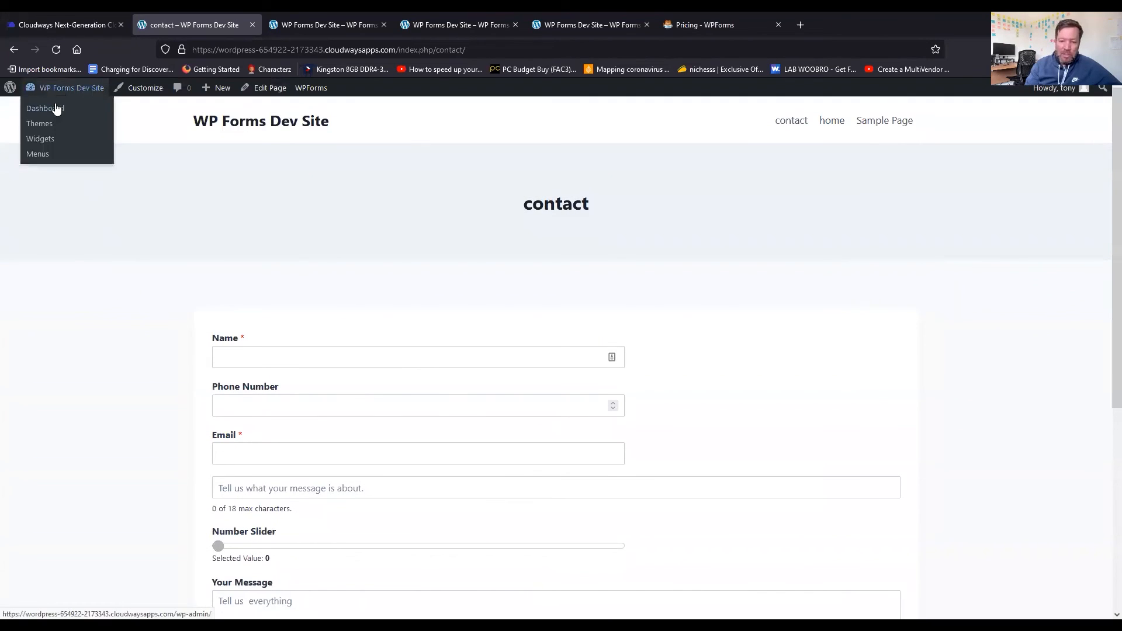
{"action": "left_click", "coordinate": [55, 109]}
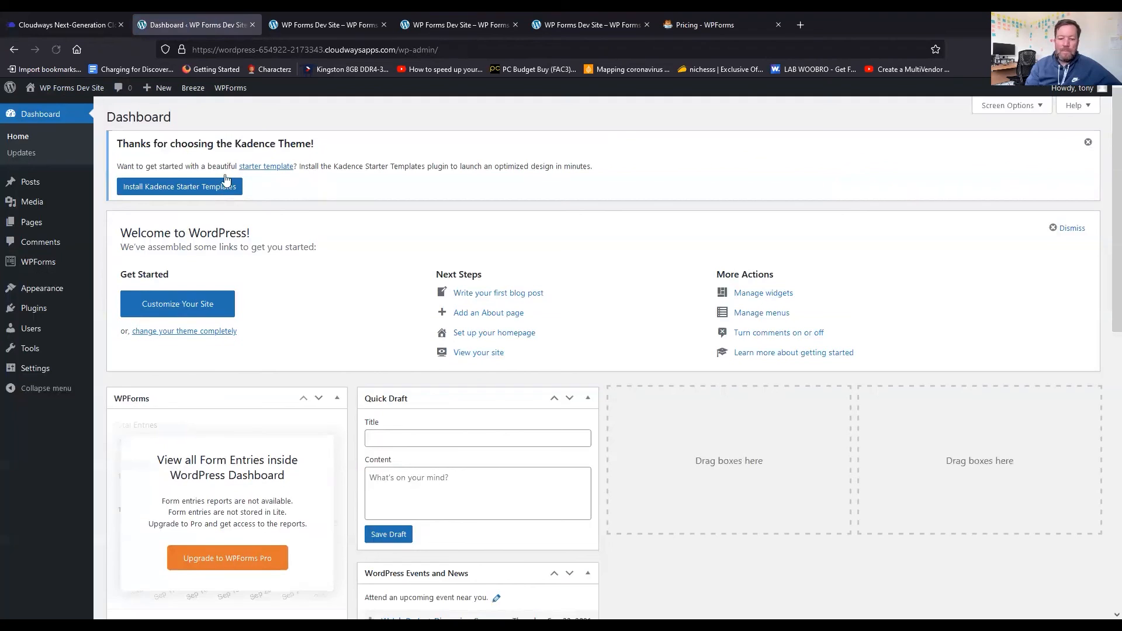
{"action": "mouse_move", "coordinate": [41, 262]}
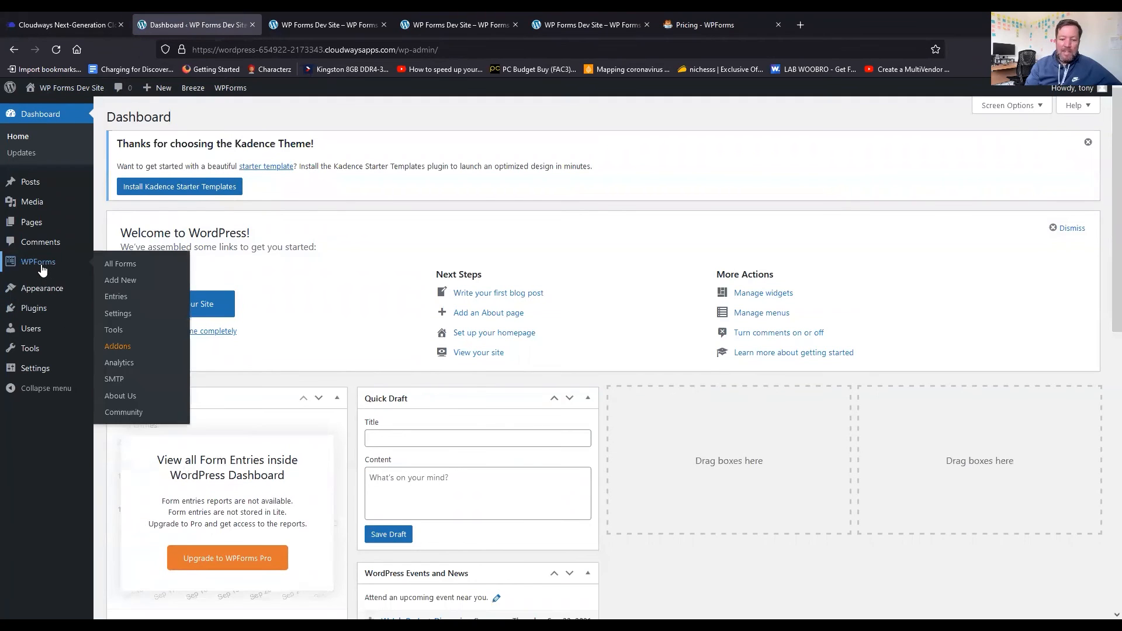
{"action": "left_click", "coordinate": [120, 262]}
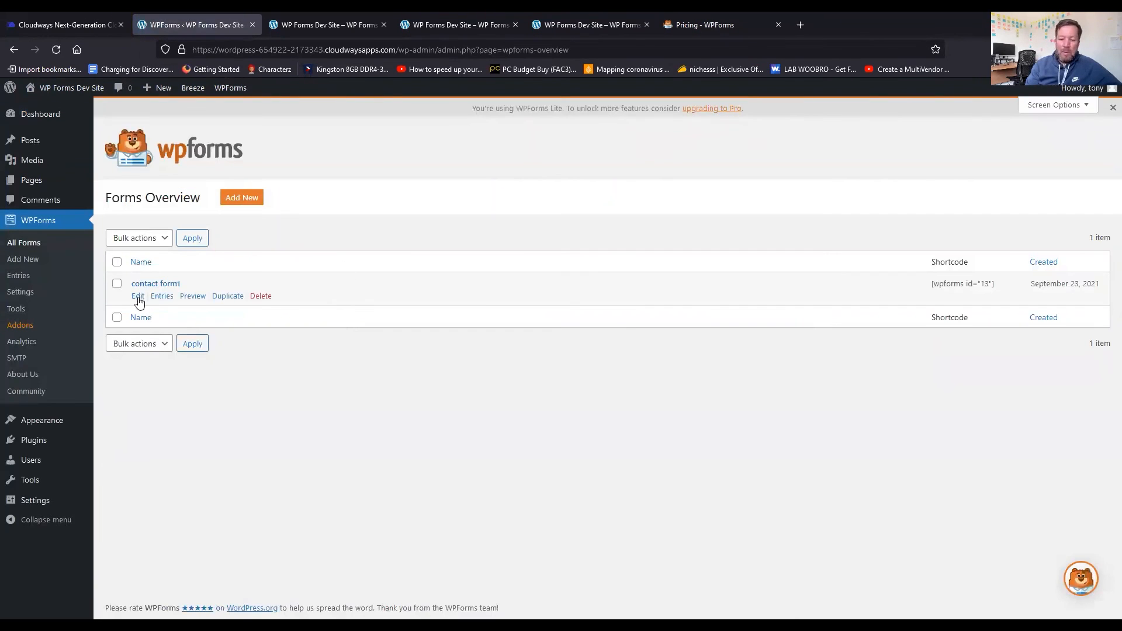
{"action": "left_click", "coordinate": [143, 301]}
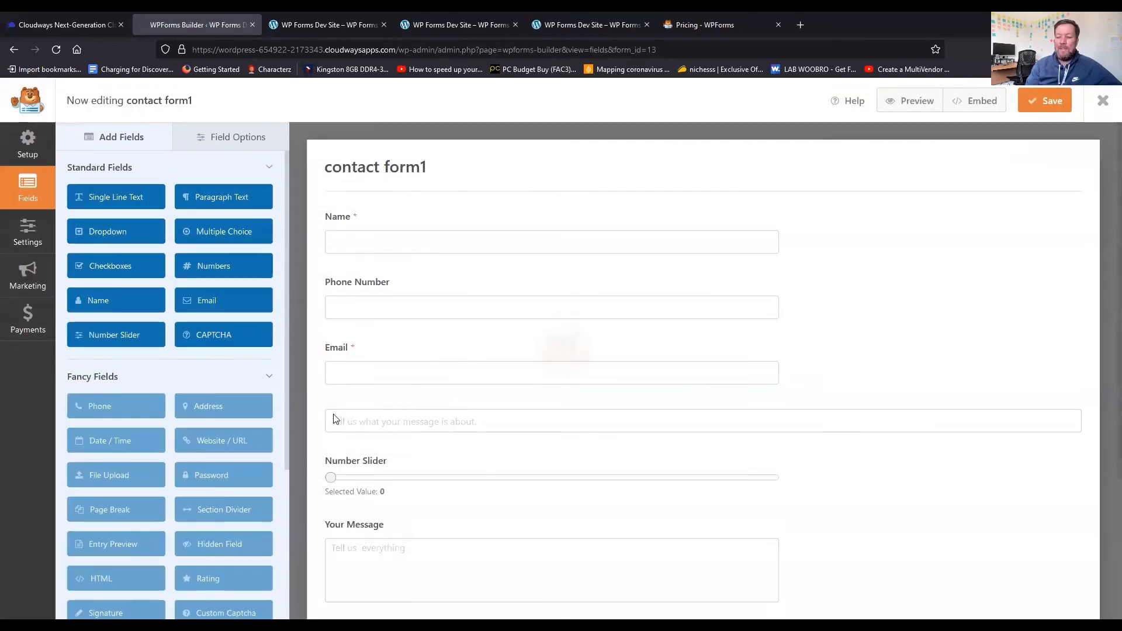
In the form's general settings, set the Submit Button Text to Get Started, after checking the button in the form preview
{"action": "left_click", "coordinate": [27, 233]}
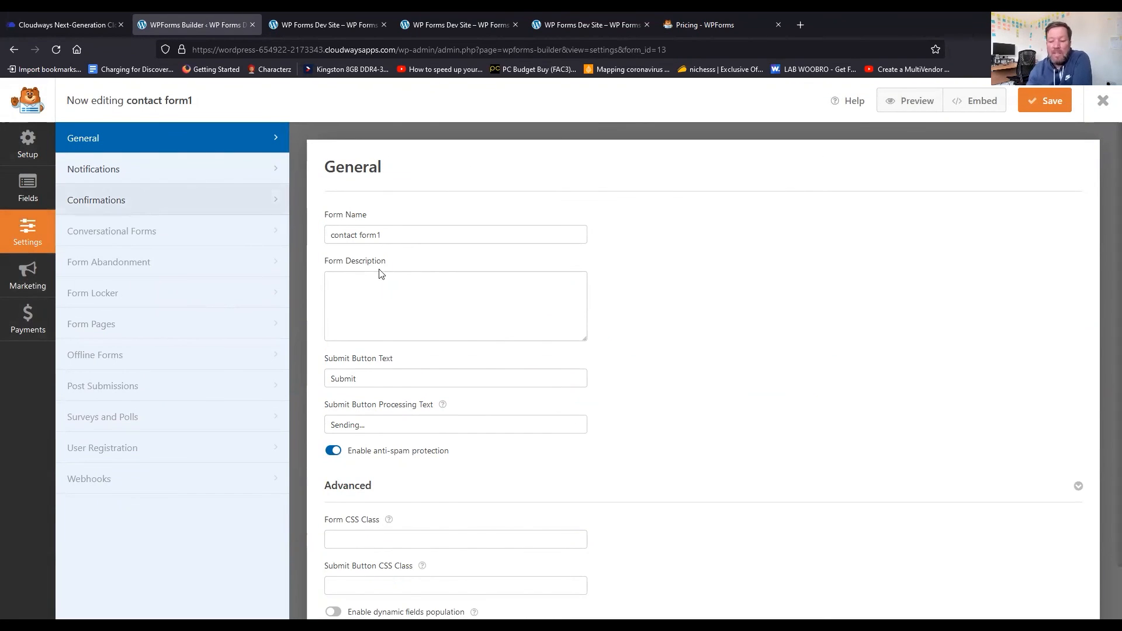
{"action": "scroll", "coordinate": [778, 298], "scroll_direction": "down", "scroll_amount": 1}
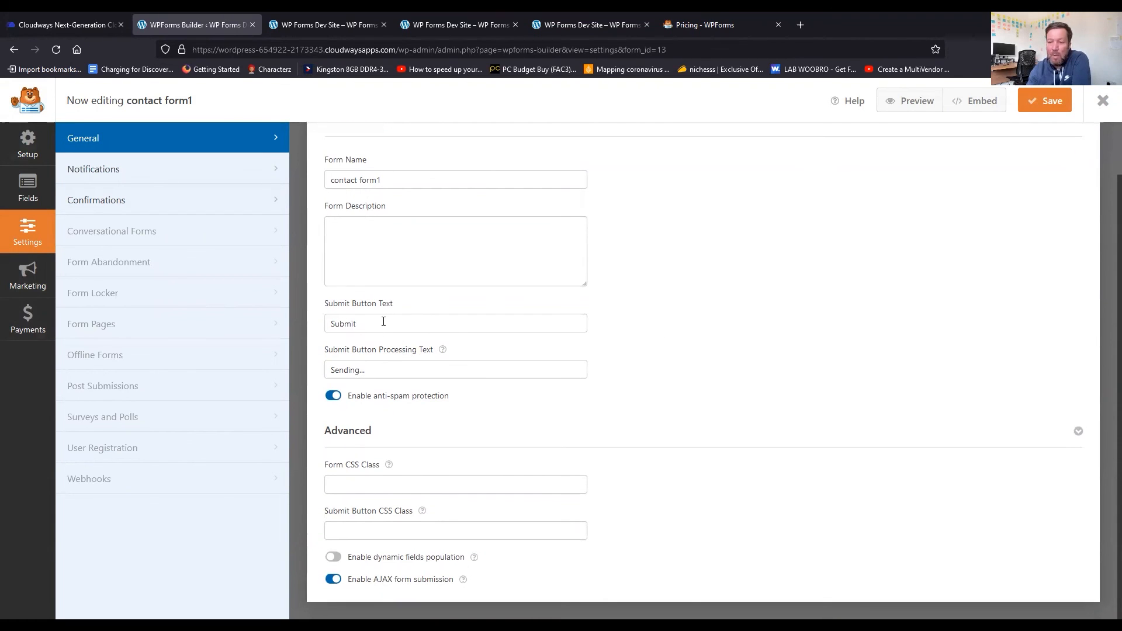
{"action": "left_click", "coordinate": [374, 17]}
{"action": "scroll", "coordinate": [231, 463], "scroll_direction": "down", "scroll_amount": 7}
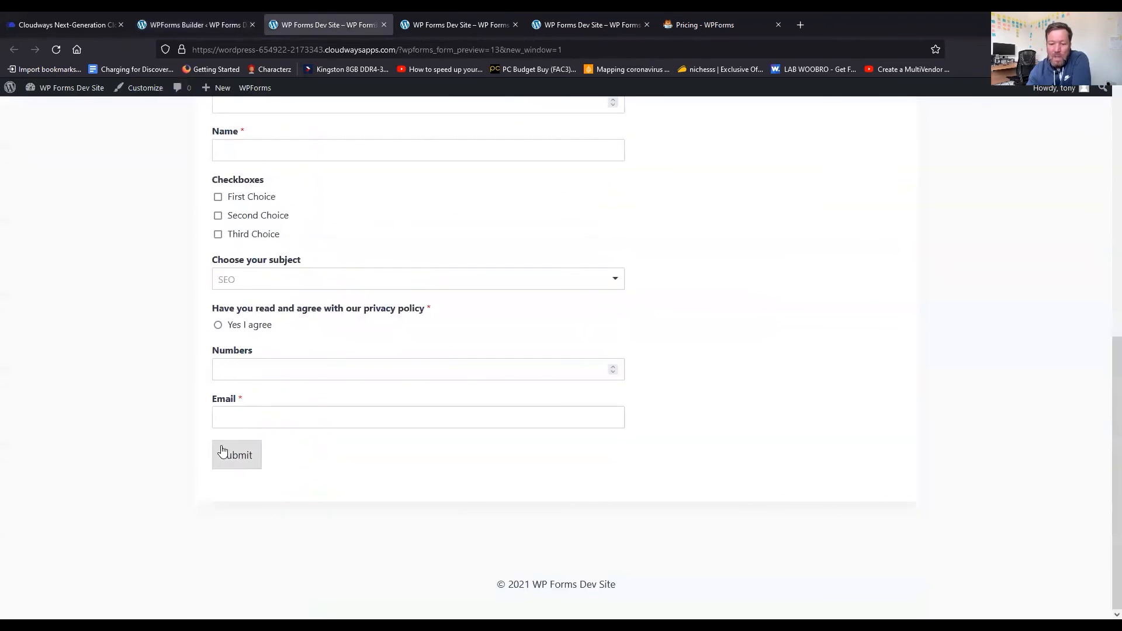
{"action": "left_click", "coordinate": [193, 25]}
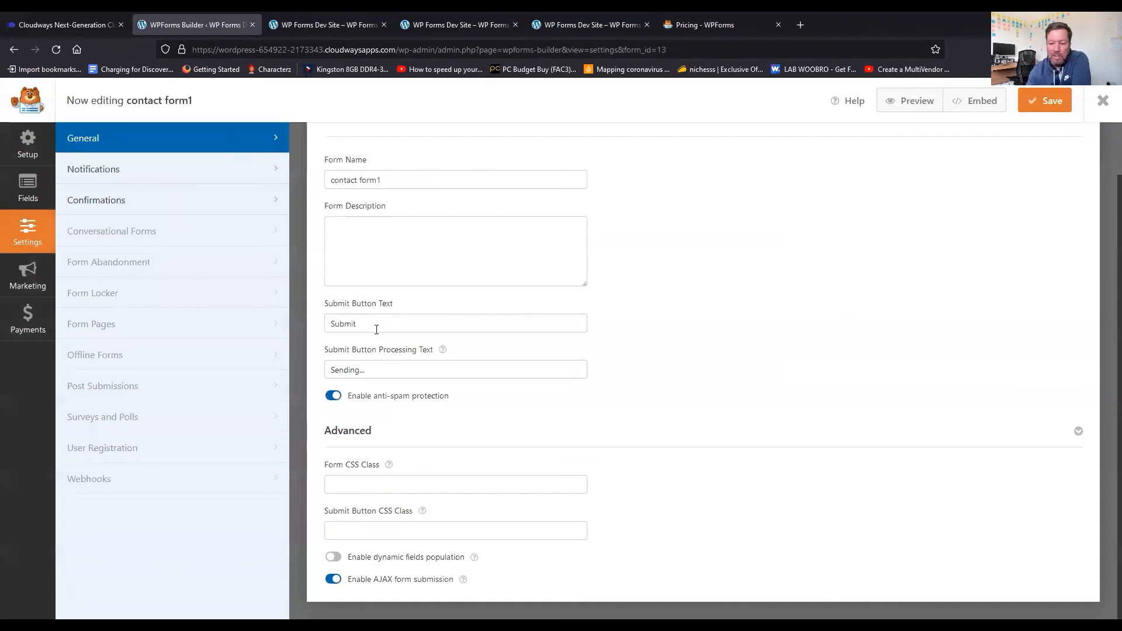
{"action": "left_click_drag", "start_coordinate": [374, 324], "coordinate": [190, 322]}
{"action": "type", "text": "Get Start"}
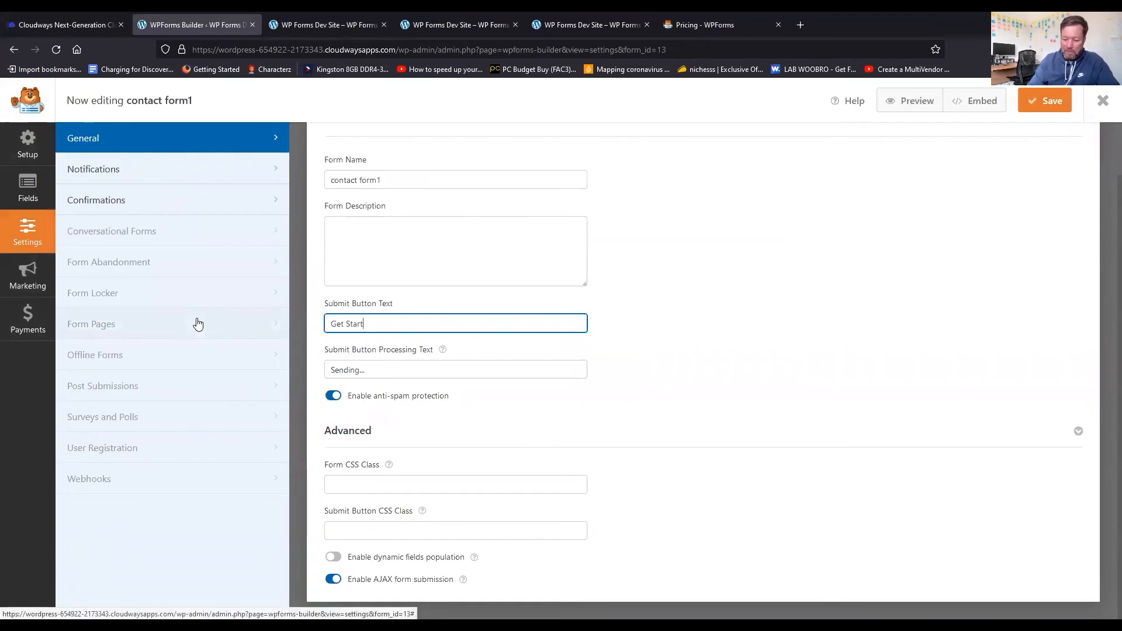
{"action": "type", "text": "ed"}
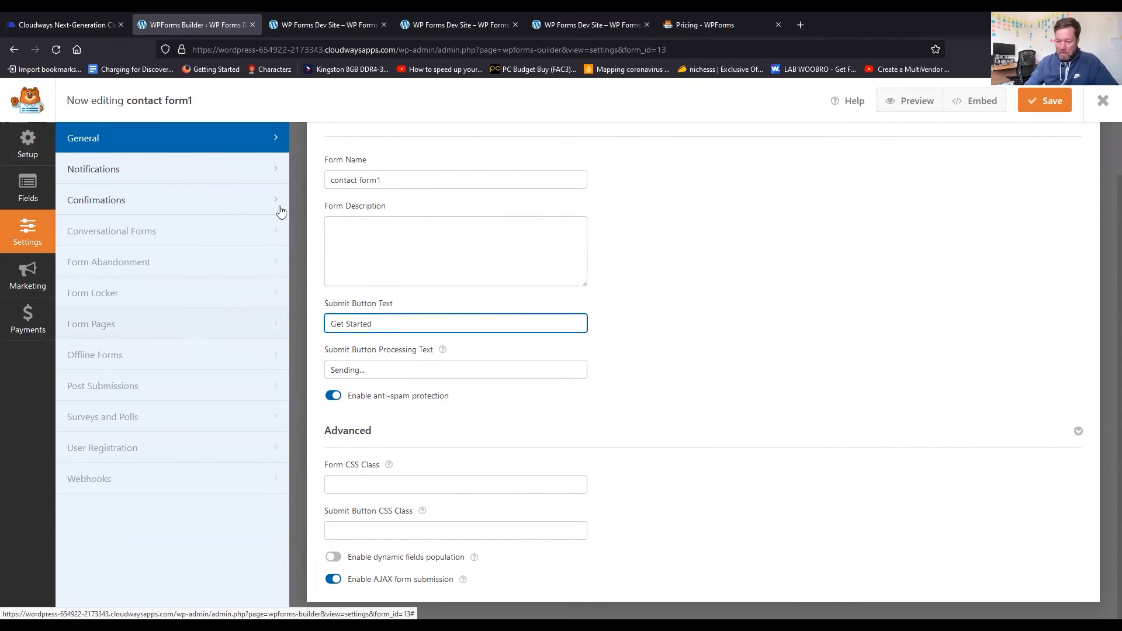
Save the form and reload its preview to check the submit button's text
{"action": "left_click", "coordinate": [1044, 100]}
{"action": "key", "text": "ctrl+Tab"}
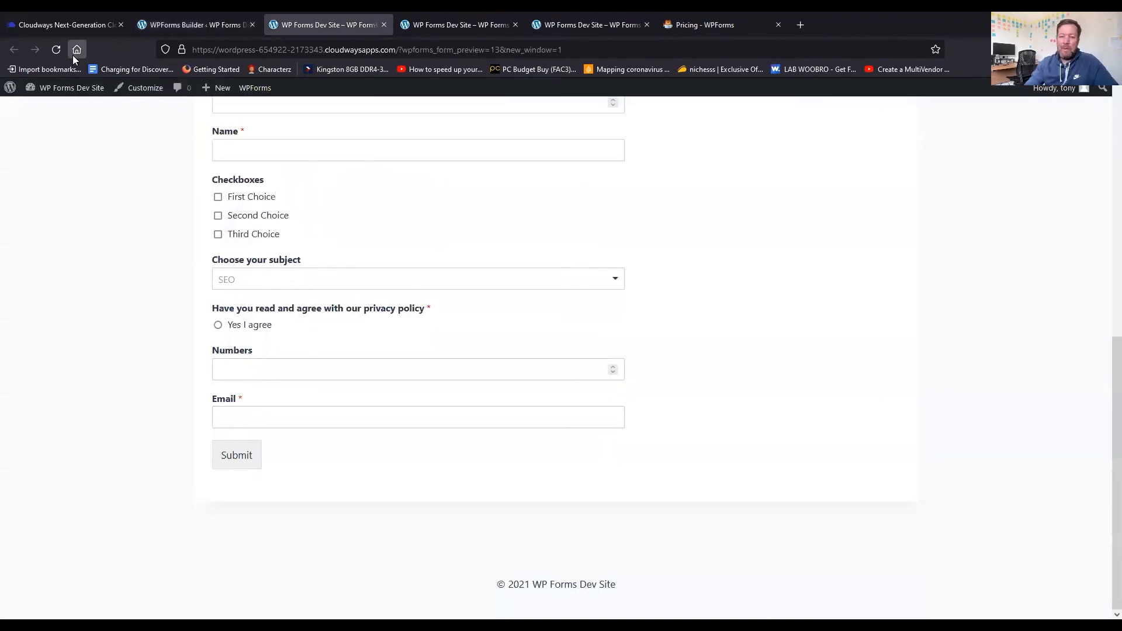
{"action": "left_click", "coordinate": [56, 51]}
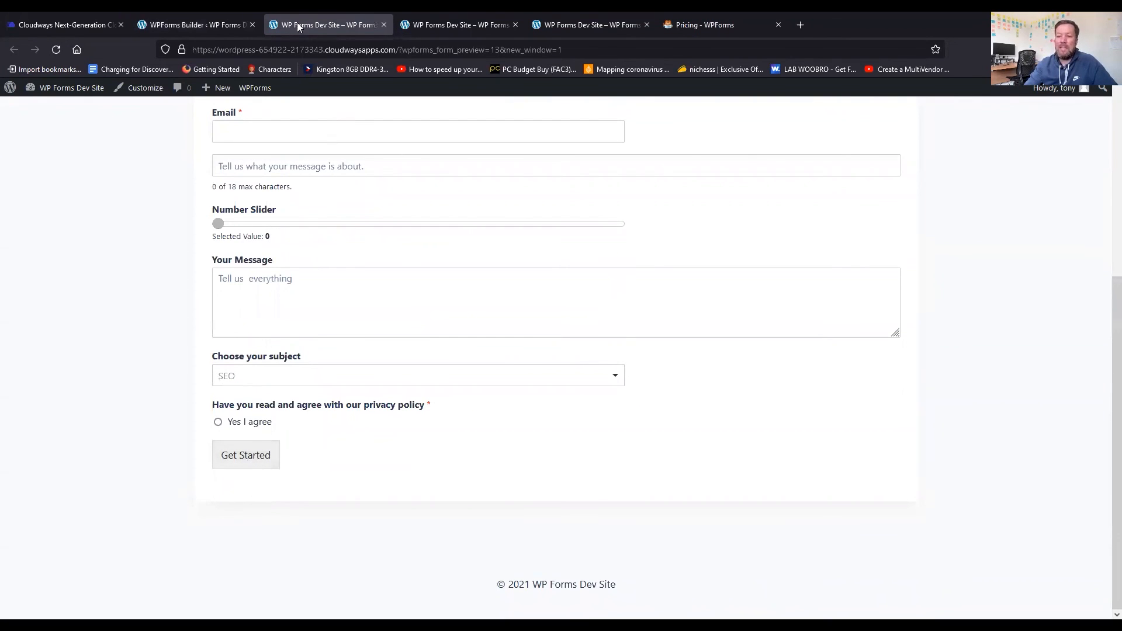
Return to the form builder and open the notification settings of contact form1, after checking its general settings
{"action": "left_click", "coordinate": [199, 23]}
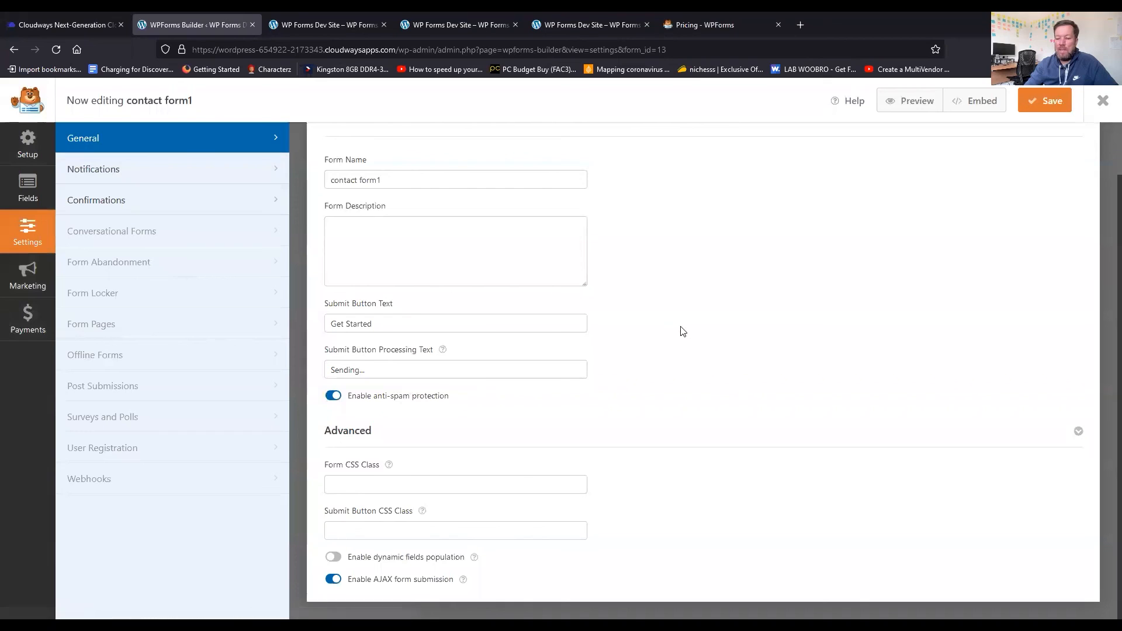
{"action": "scroll", "coordinate": [681, 329], "scroll_direction": "up", "scroll_amount": 1}
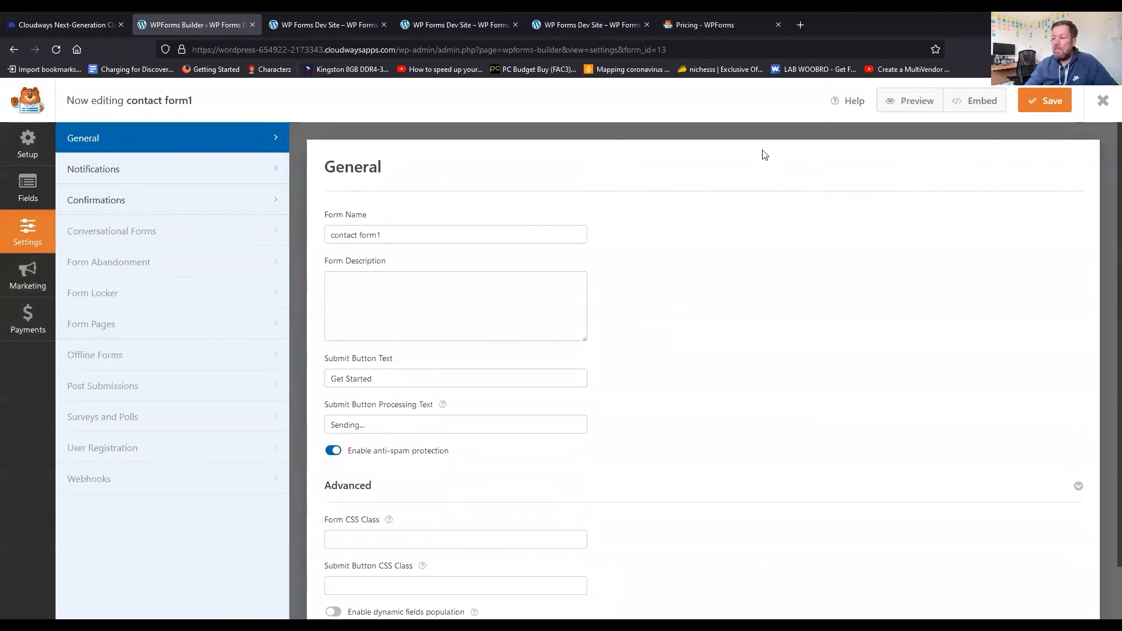
{"action": "left_click", "coordinate": [96, 169]}
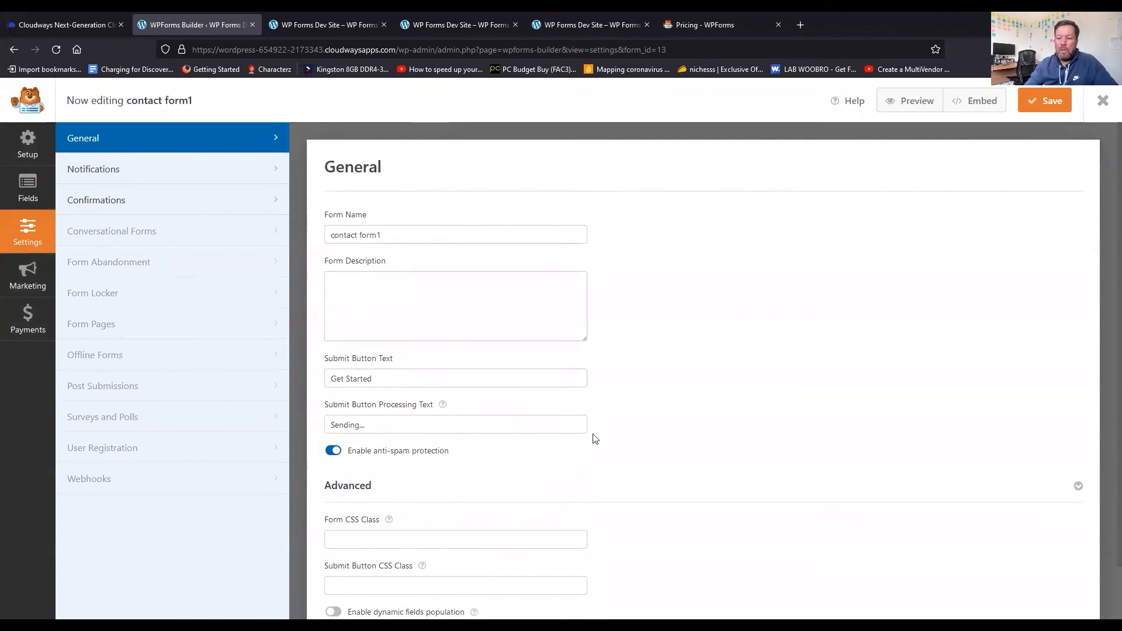
{"action": "scroll", "coordinate": [687, 418], "scroll_direction": "down", "scroll_amount": 2}
{"action": "scroll", "coordinate": [635, 436], "scroll_direction": "up", "scroll_amount": 2}
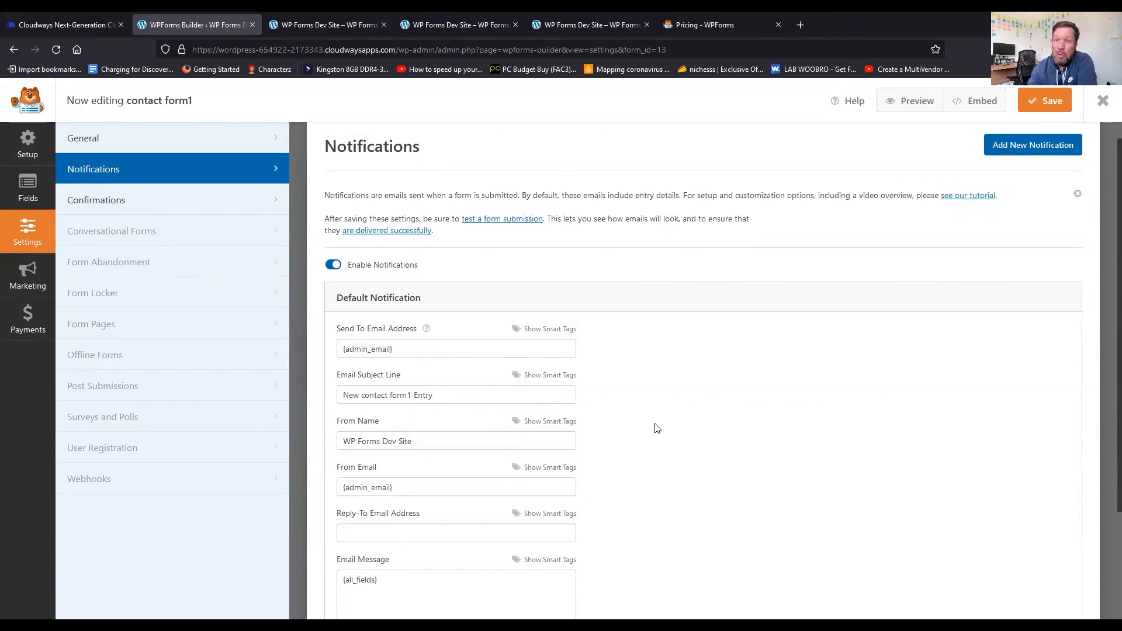
{"action": "scroll", "coordinate": [653, 431], "scroll_direction": "down", "scroll_amount": 1}
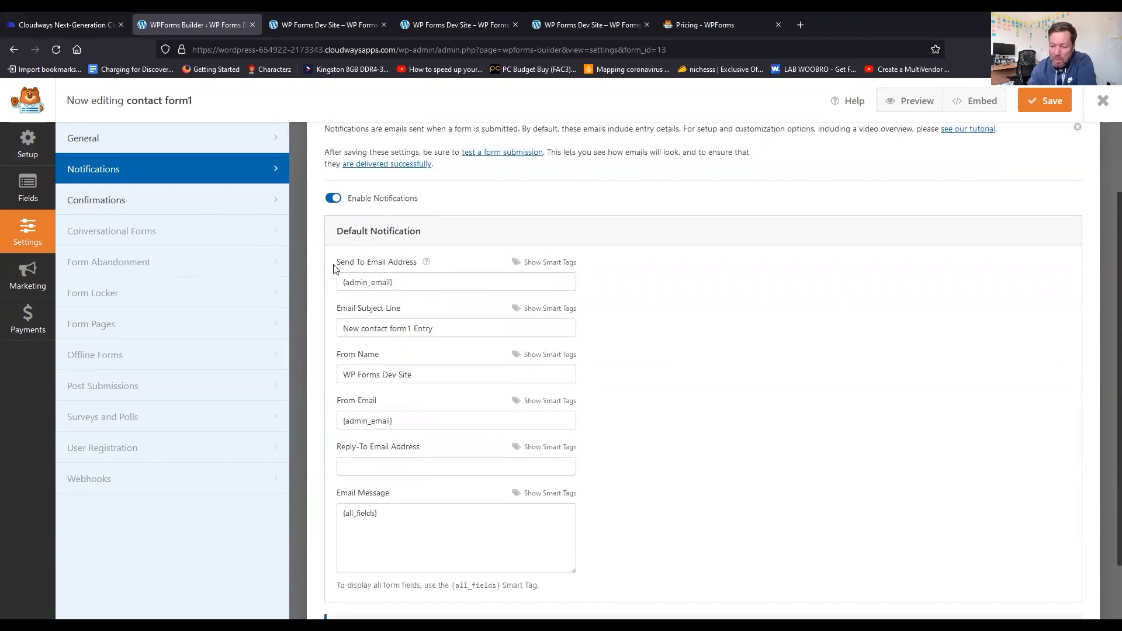
Examine the default notification's fields, from the Send To Email Address down to the {all_fields} tag in the Email Message
{"action": "left_click", "coordinate": [416, 282]}
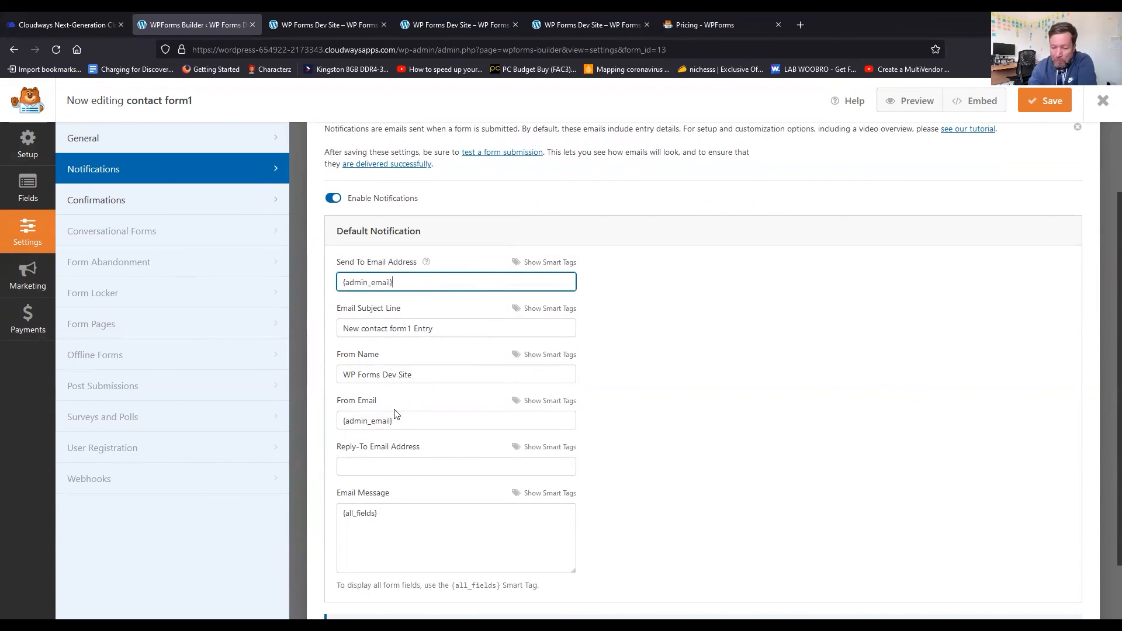
{"action": "scroll", "coordinate": [451, 488], "scroll_direction": "down", "scroll_amount": 1}
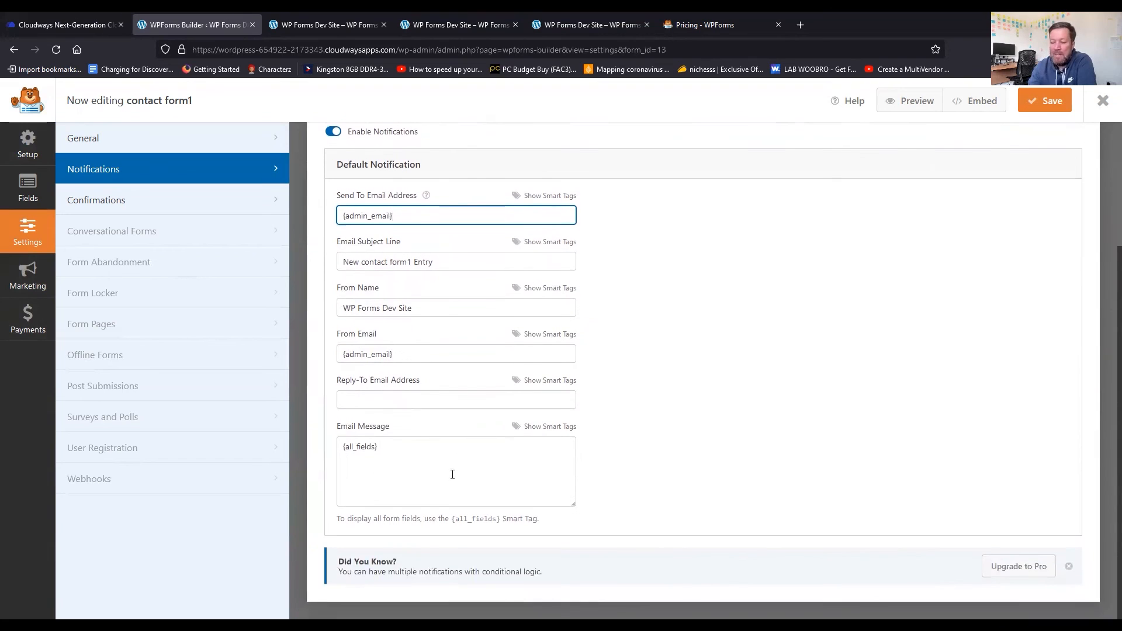
{"action": "left_click", "coordinate": [397, 447]}
{"action": "key", "text": "ctrl+a"}
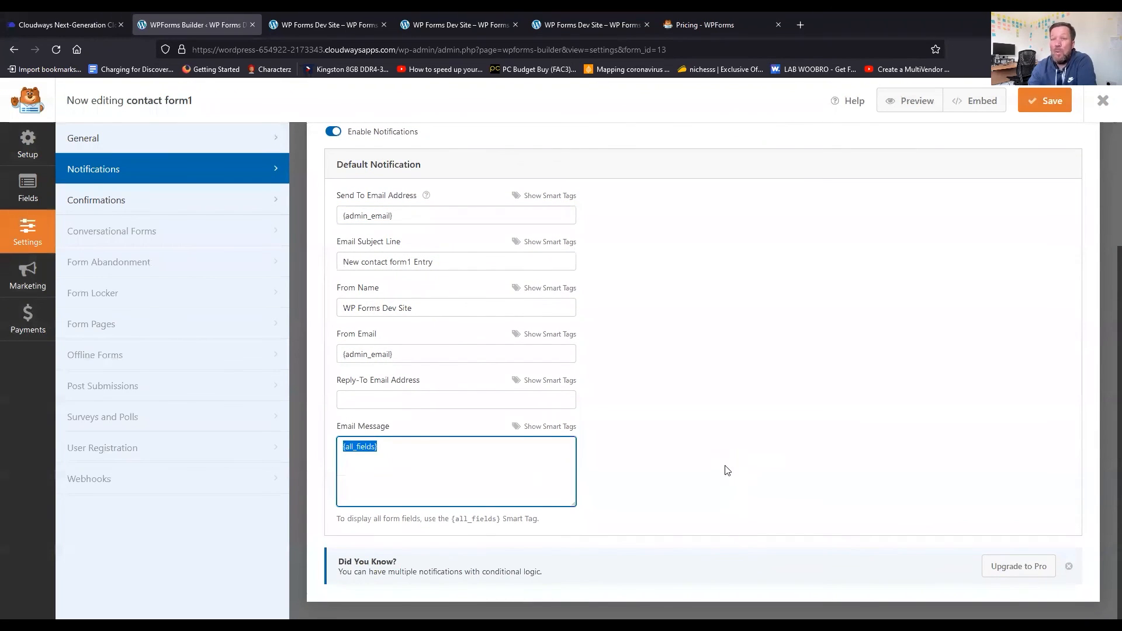
{"action": "scroll", "coordinate": [709, 415], "scroll_direction": "up", "scroll_amount": 2}
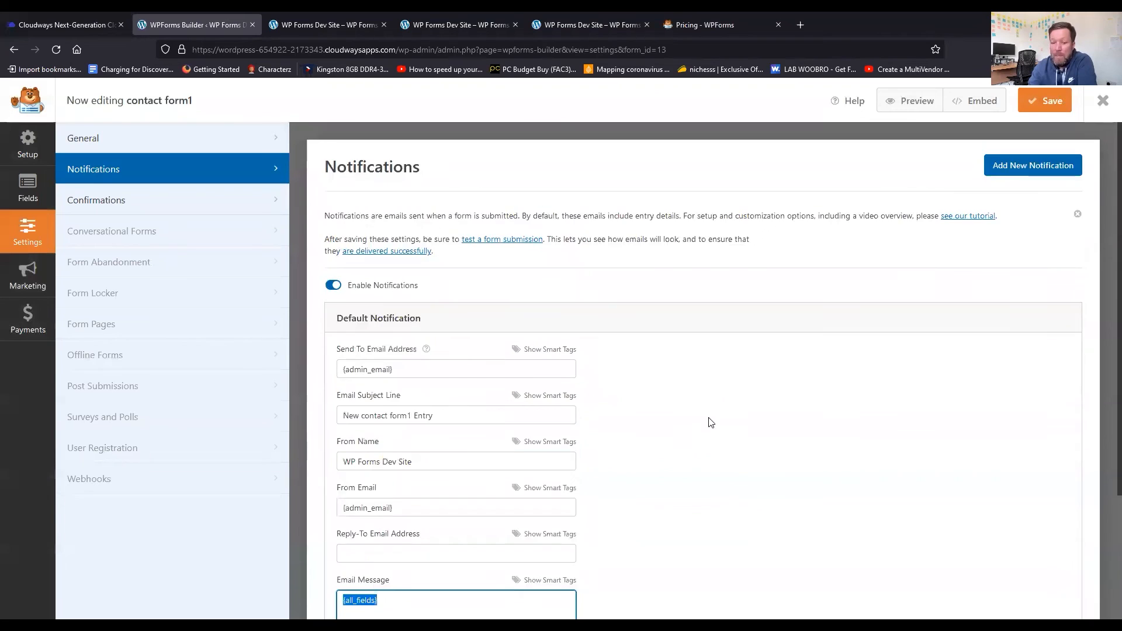
{"action": "scroll", "coordinate": [704, 419], "scroll_direction": "down", "scroll_amount": 2}
{"action": "scroll", "coordinate": [701, 418], "scroll_direction": "up", "scroll_amount": 3}
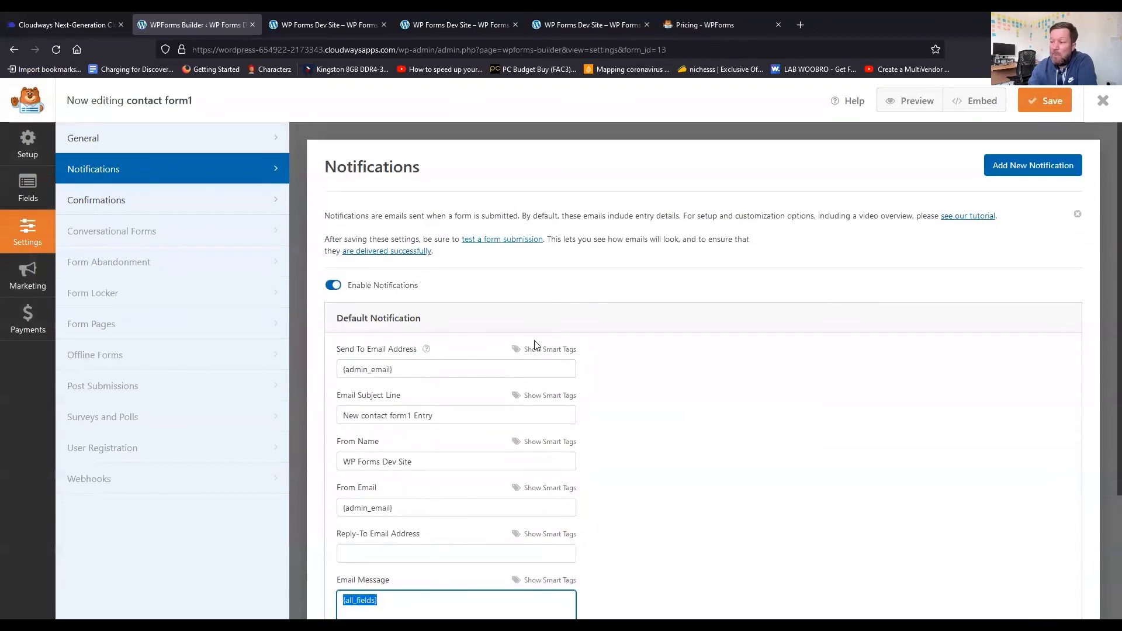
Open the form's confirmation settings to view the default confirmation's type and message
{"action": "left_click", "coordinate": [120, 201]}
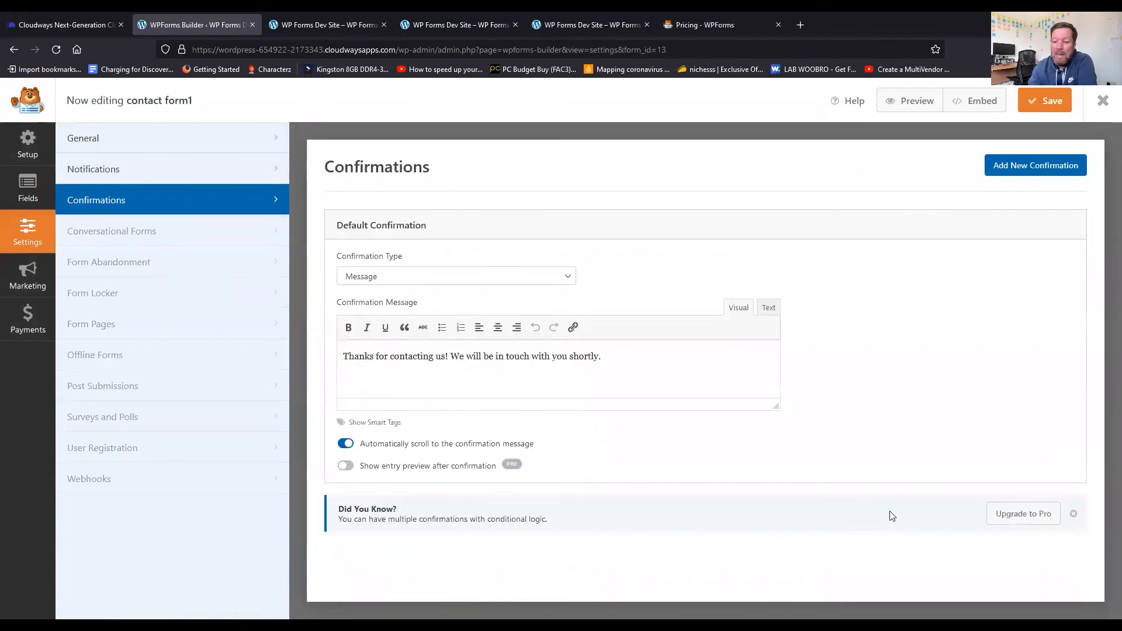